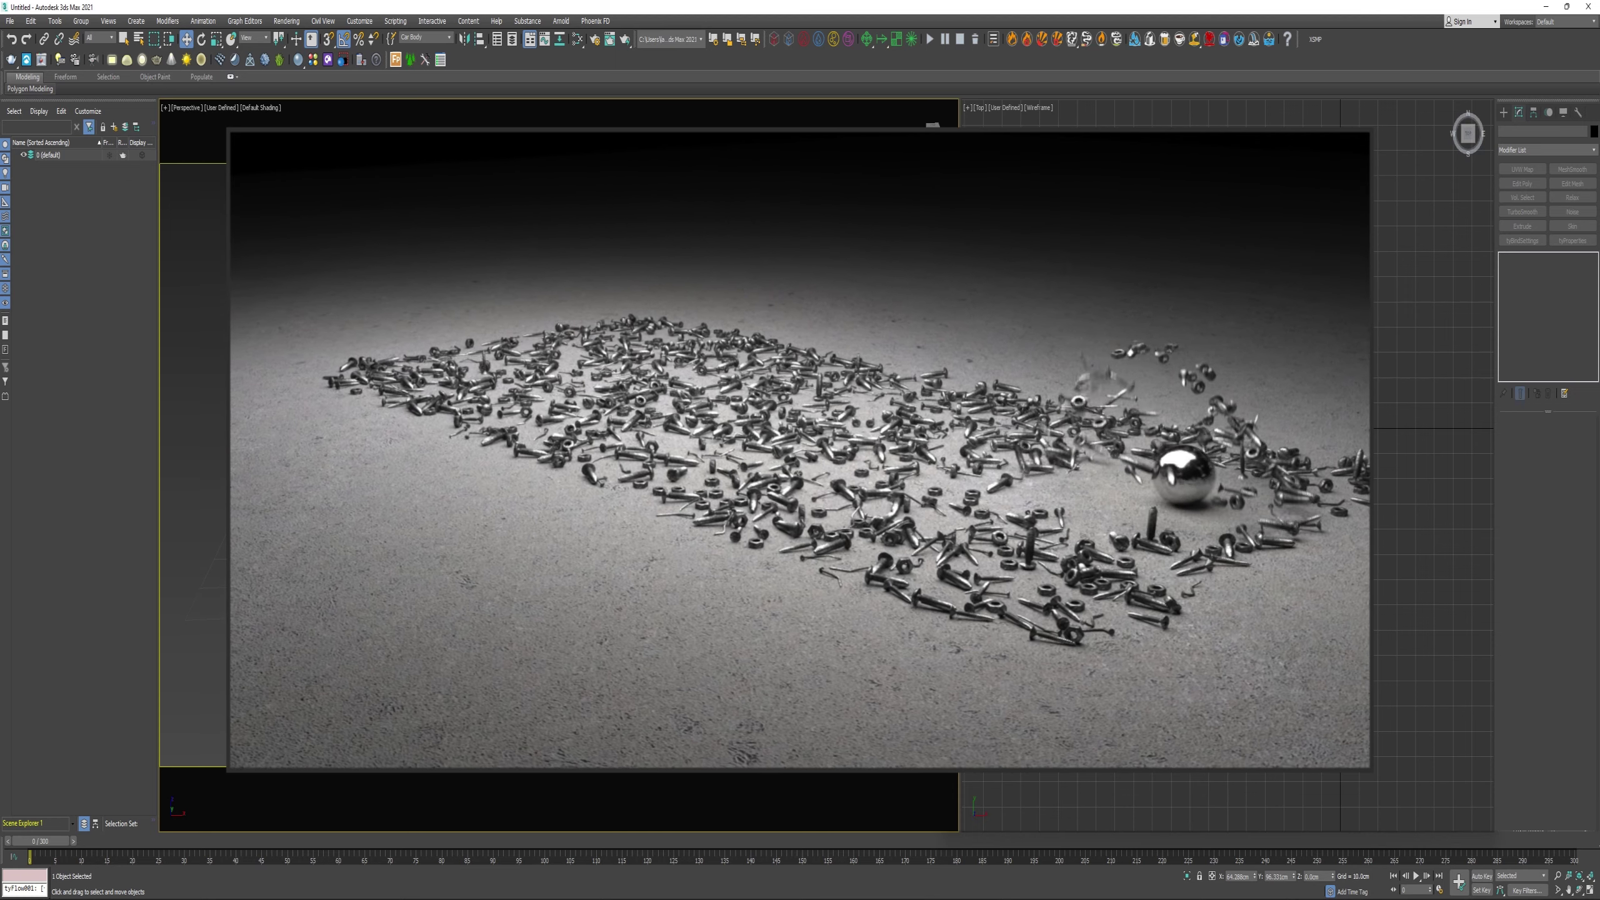
Draw a tyIcon plane on the perspective grid and raise it slightly
click(1504, 114)
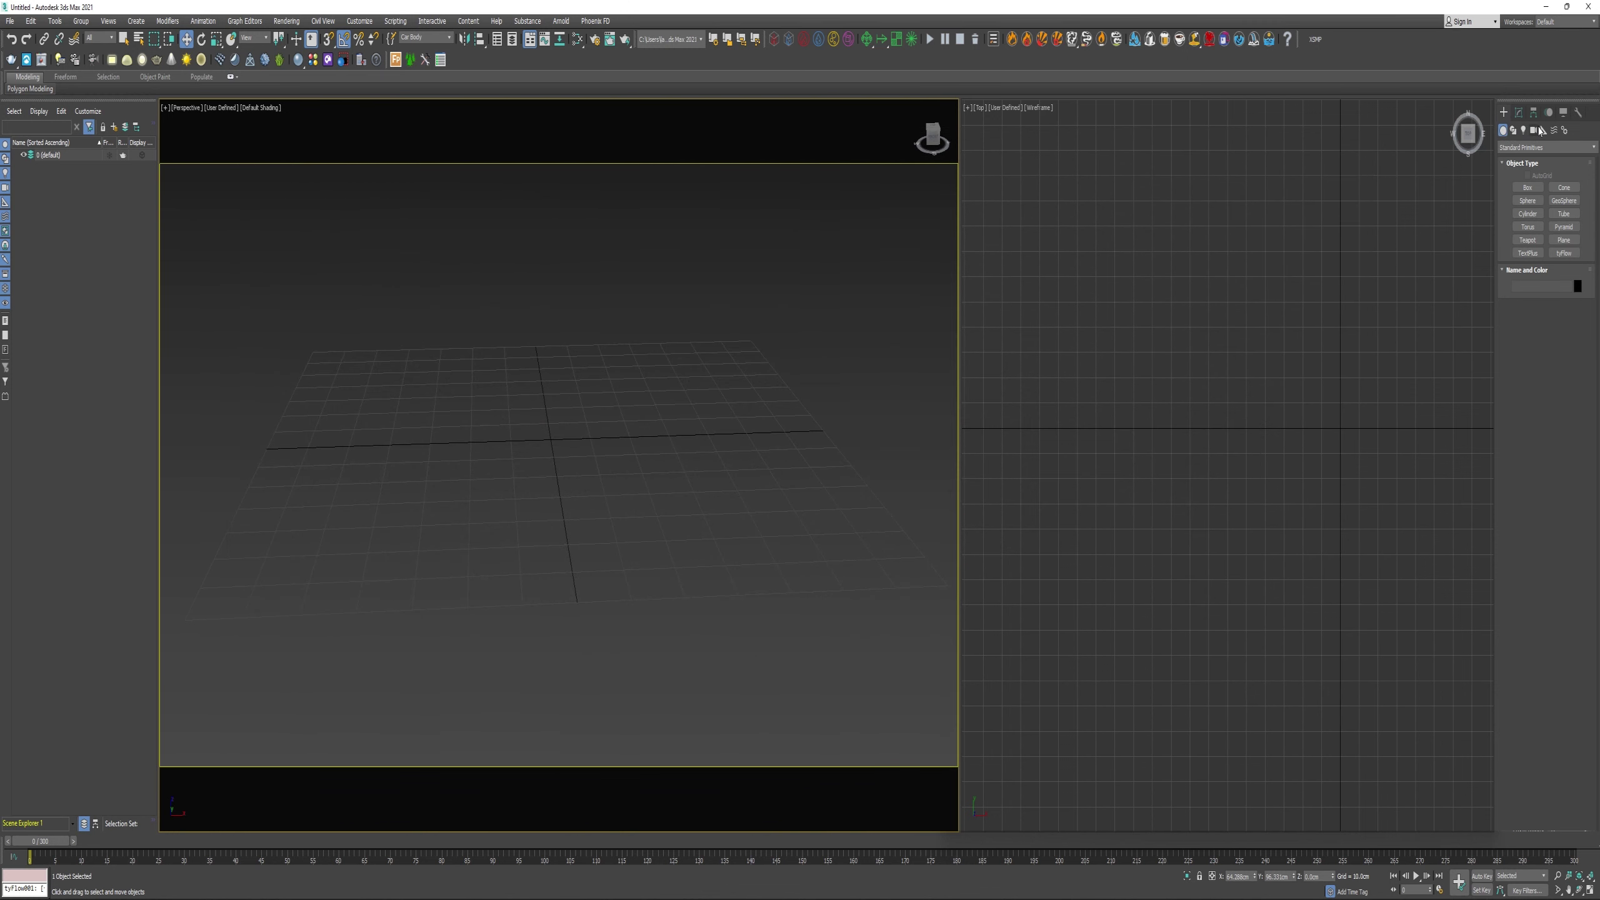
click(1542, 131)
click(1540, 146)
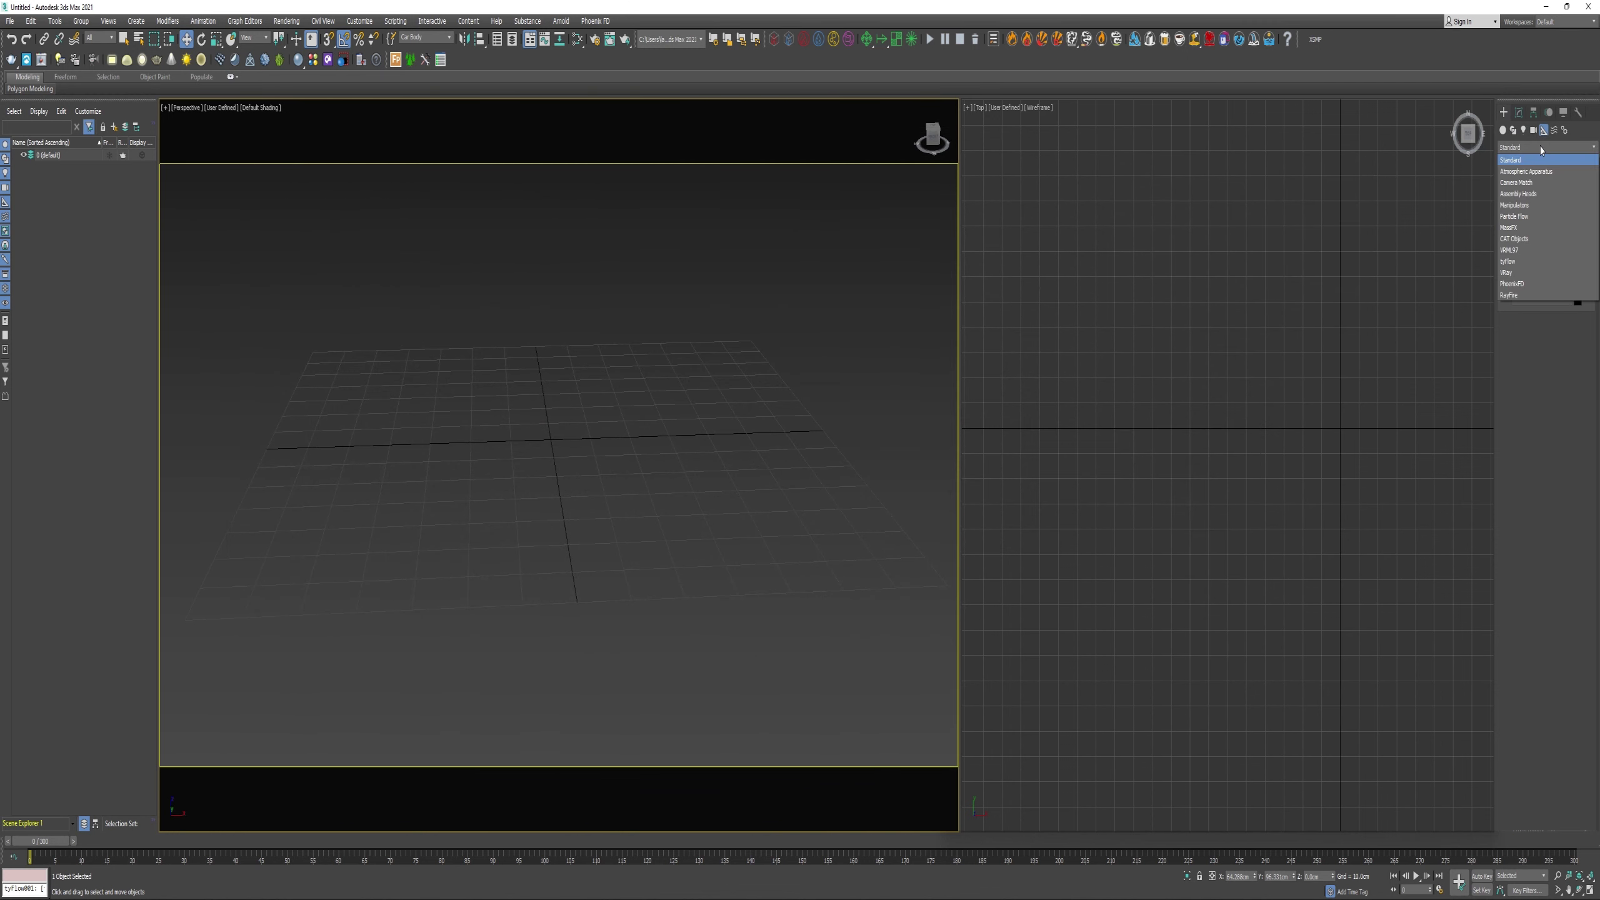
click(1513, 261)
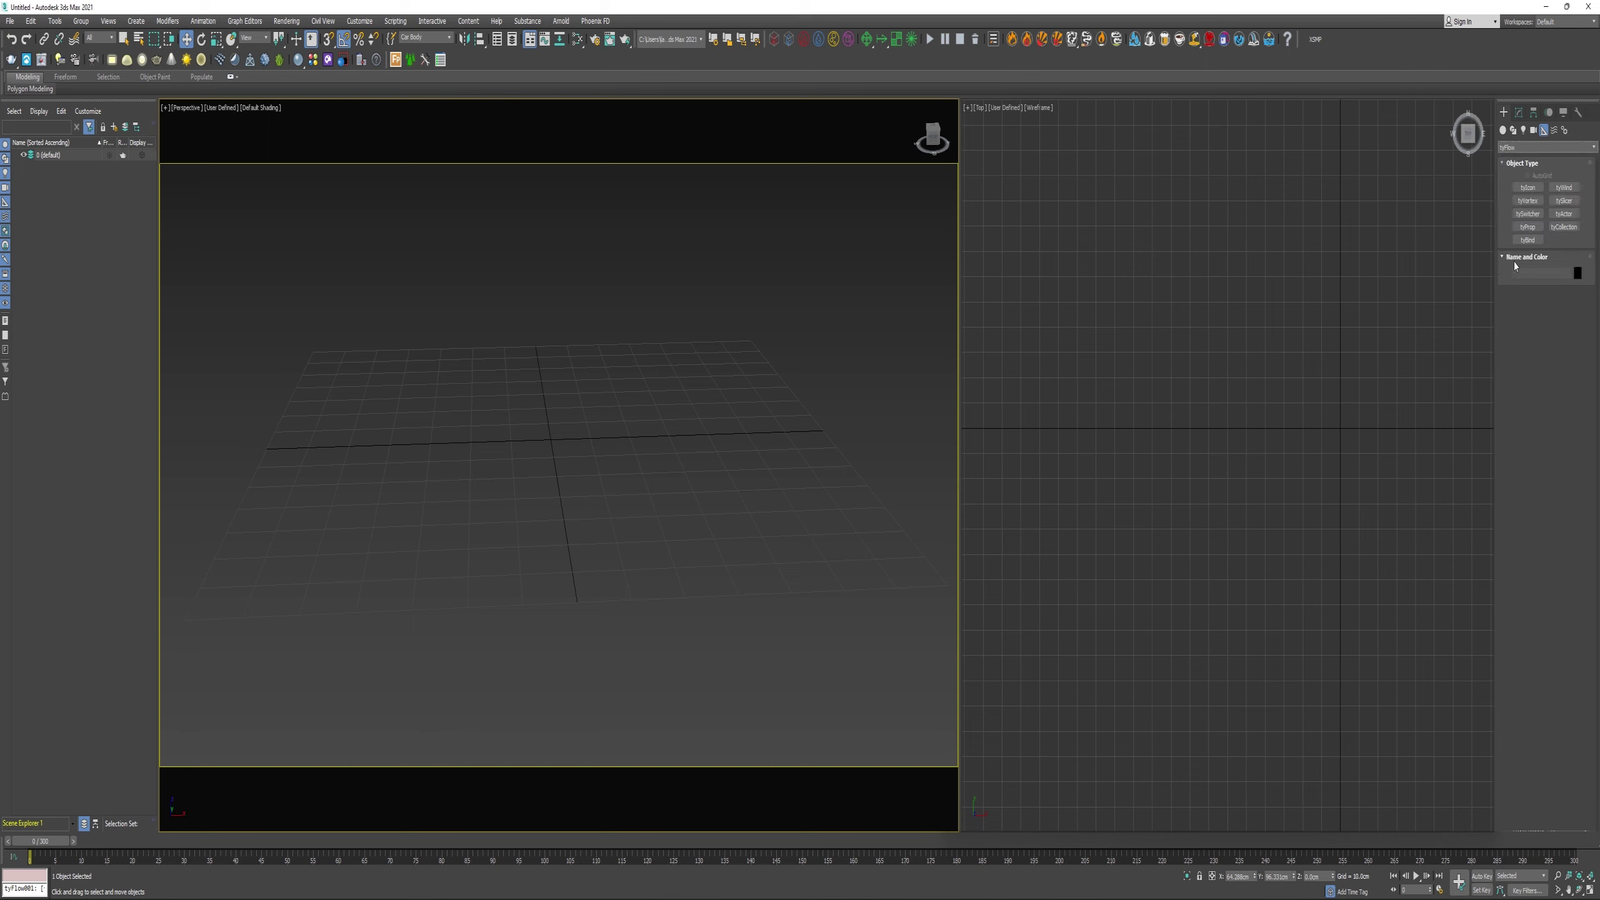
click(1527, 187)
drag(285, 400, 876, 471)
key(w)
drag(555, 362, 554, 346)
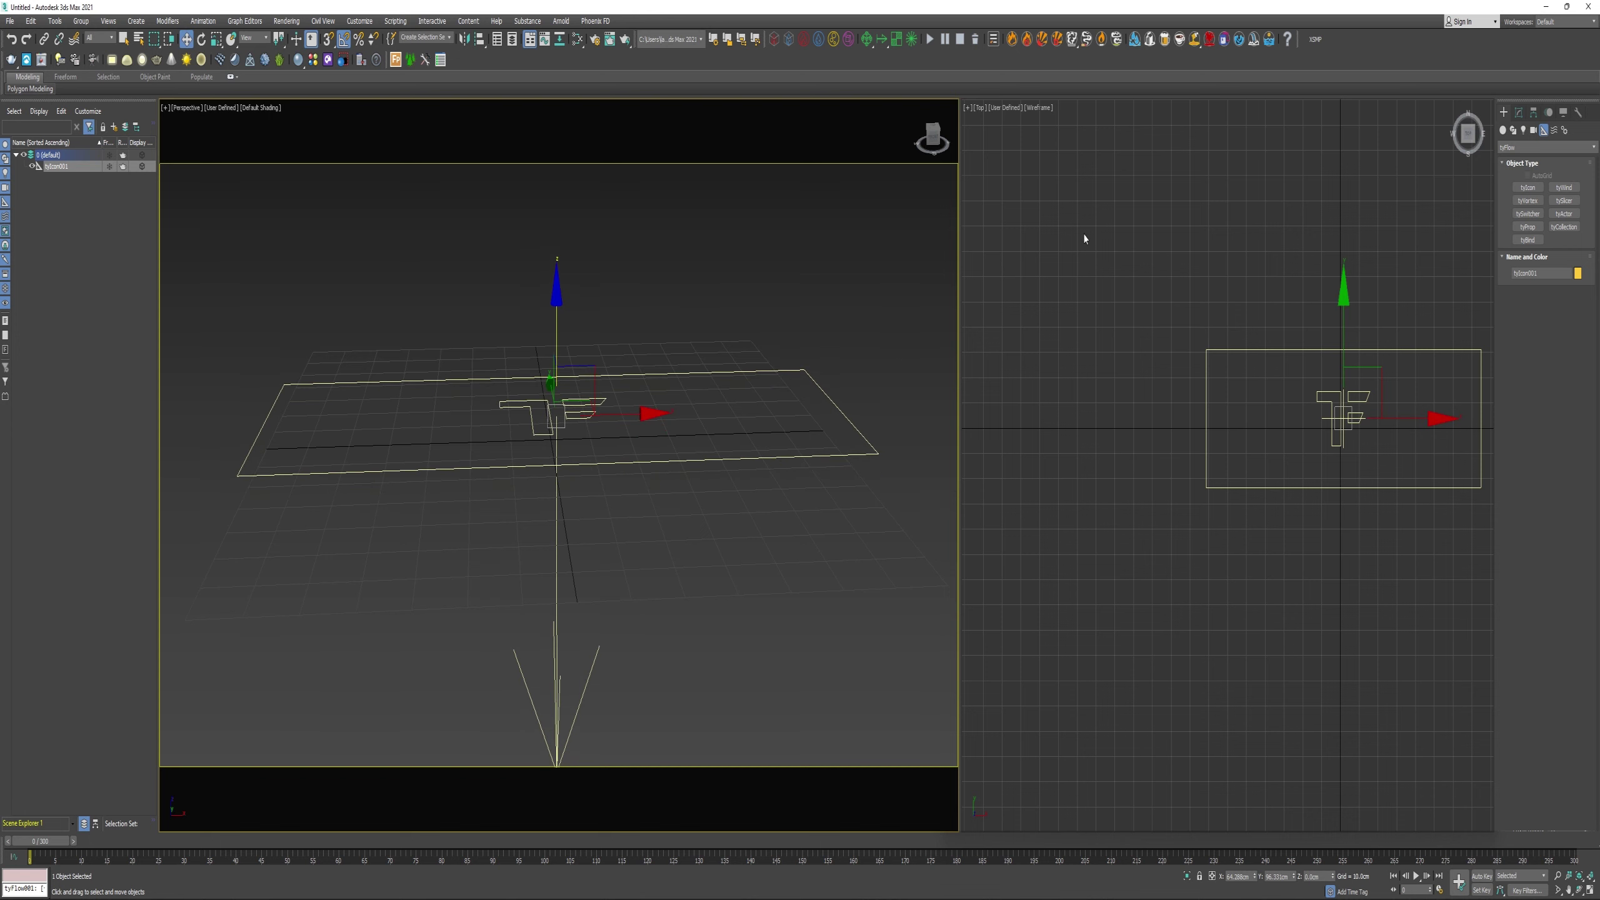
Place a tyFlow object in the scene and show its settings in the Modify panel
click(1502, 130)
click(1564, 252)
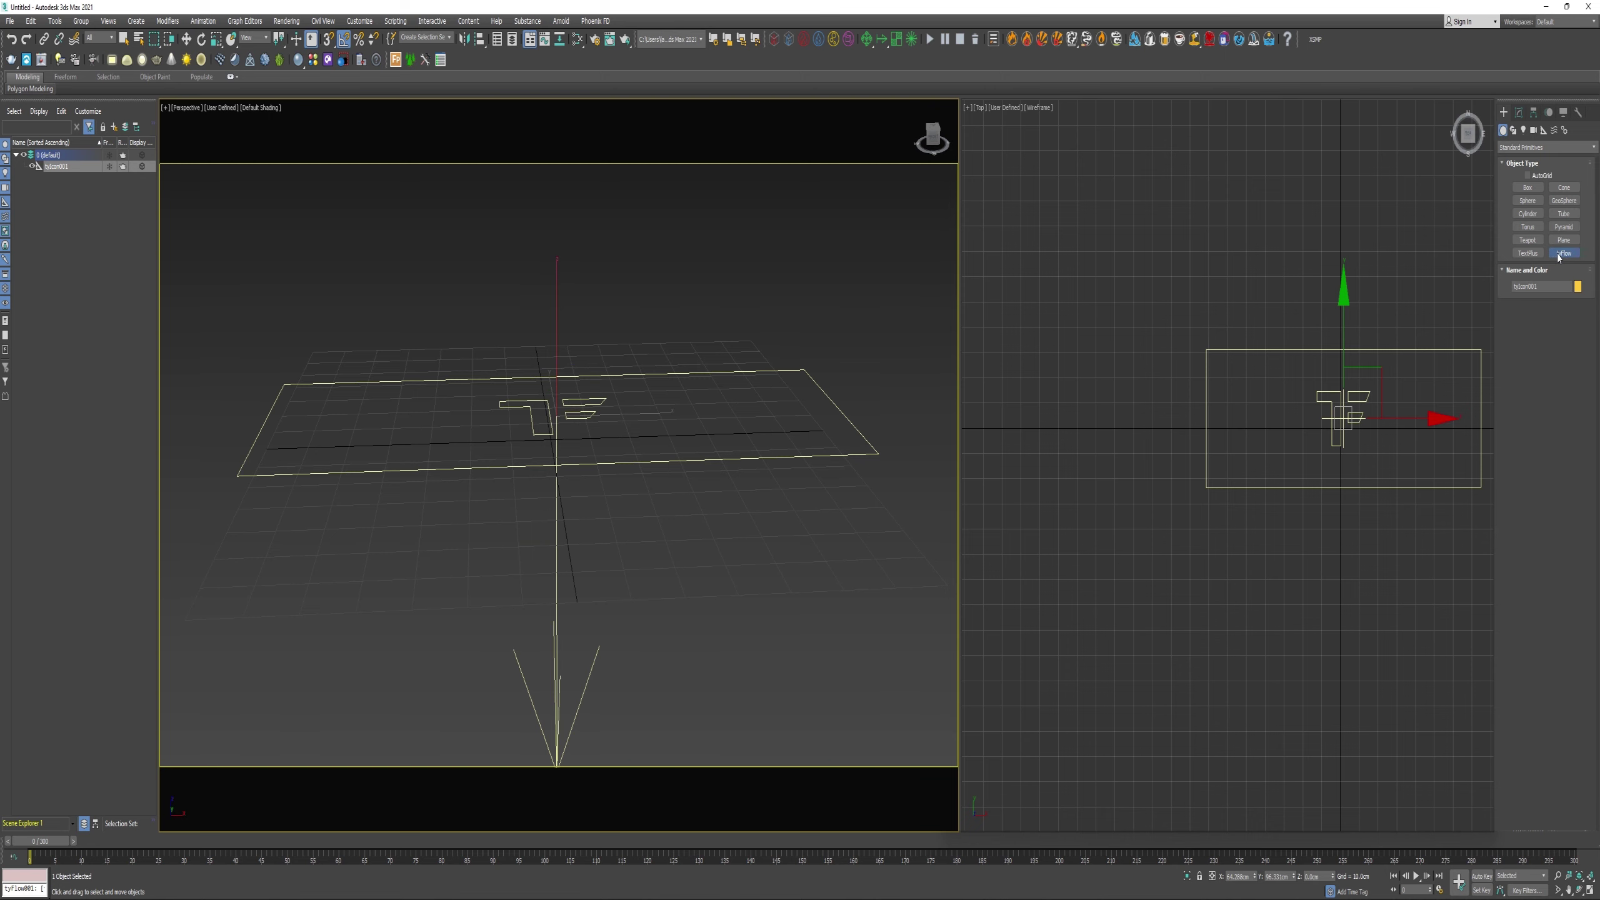
click(713, 318)
click(1519, 112)
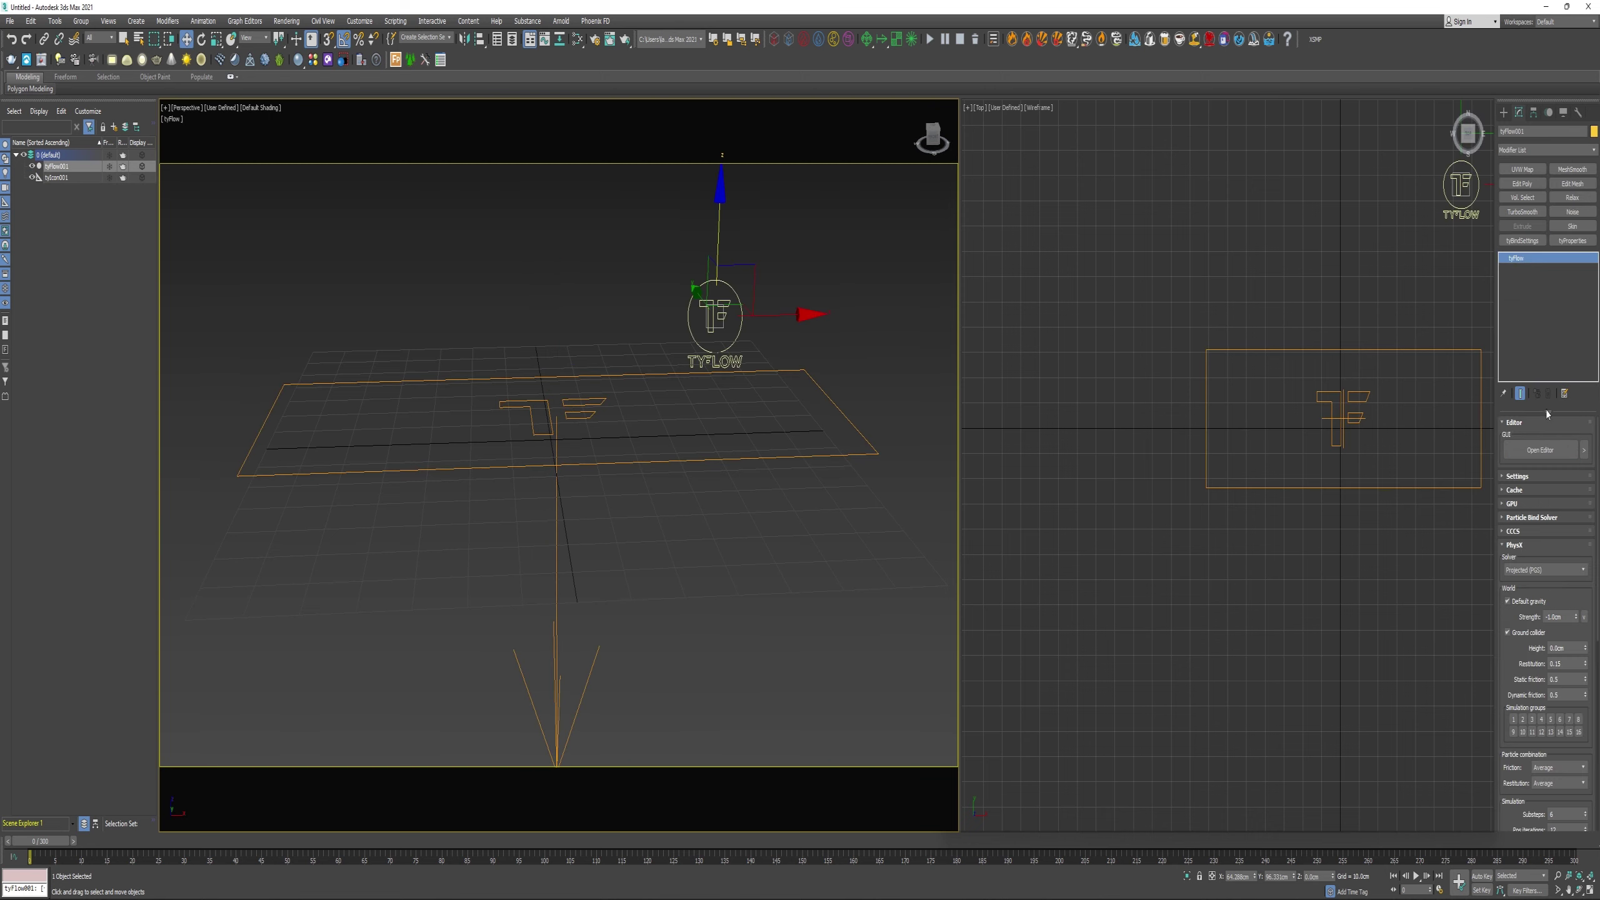
In an enlarged tyFlow editor, add a Birth event with End frame 0
click(1539, 449)
drag(1307, 133, 1377, 11)
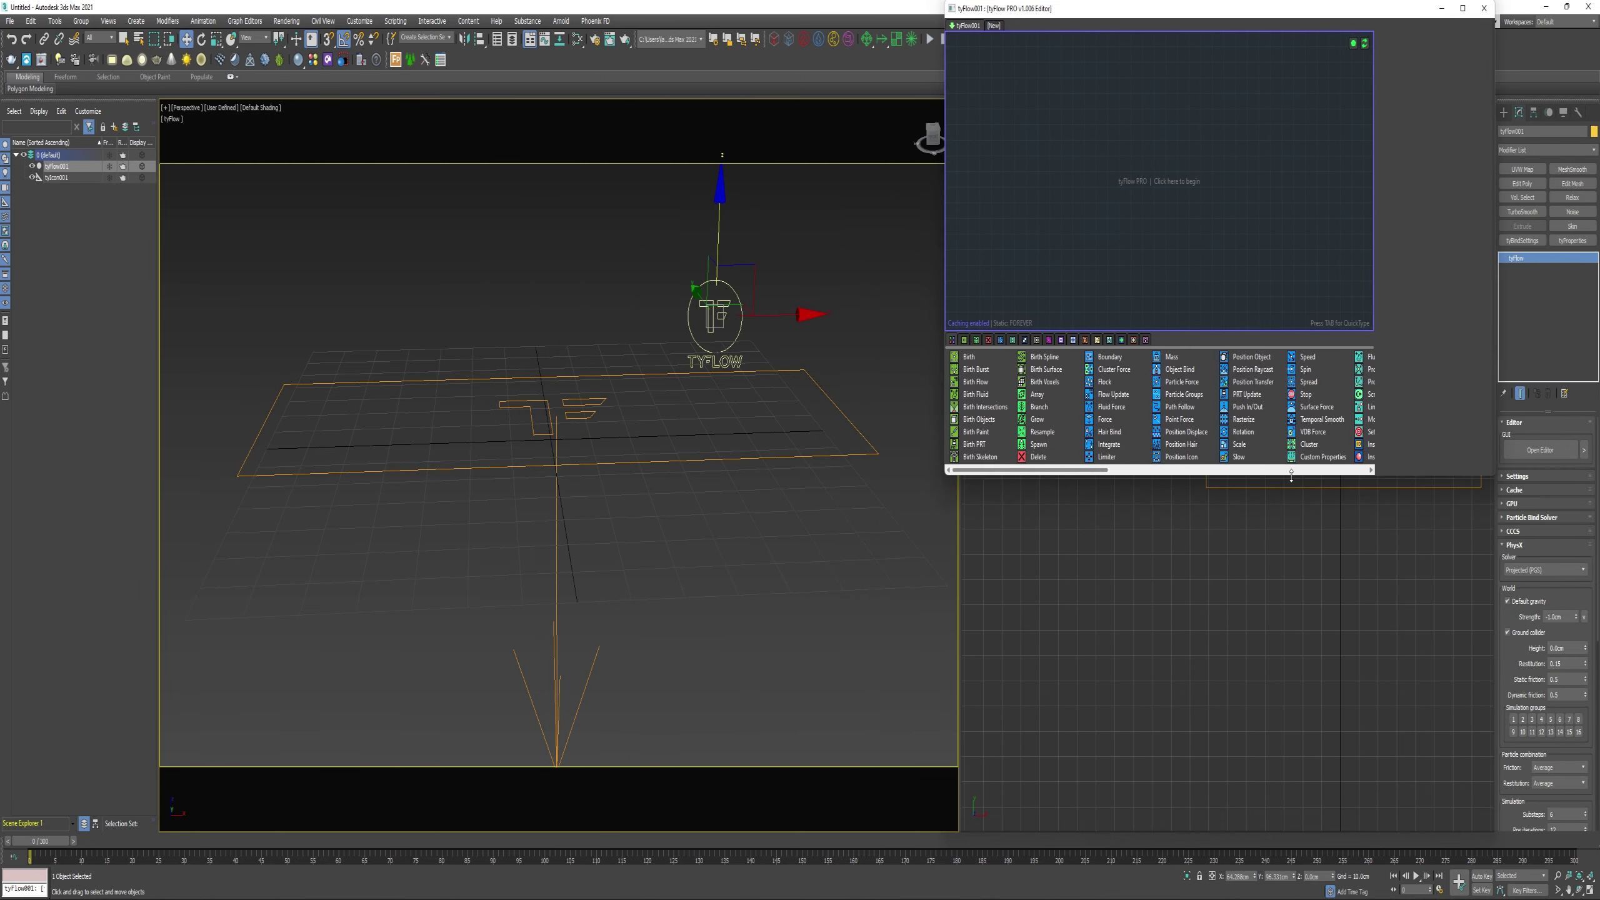
drag(1292, 474, 1292, 826)
drag(970, 715, 998, 111)
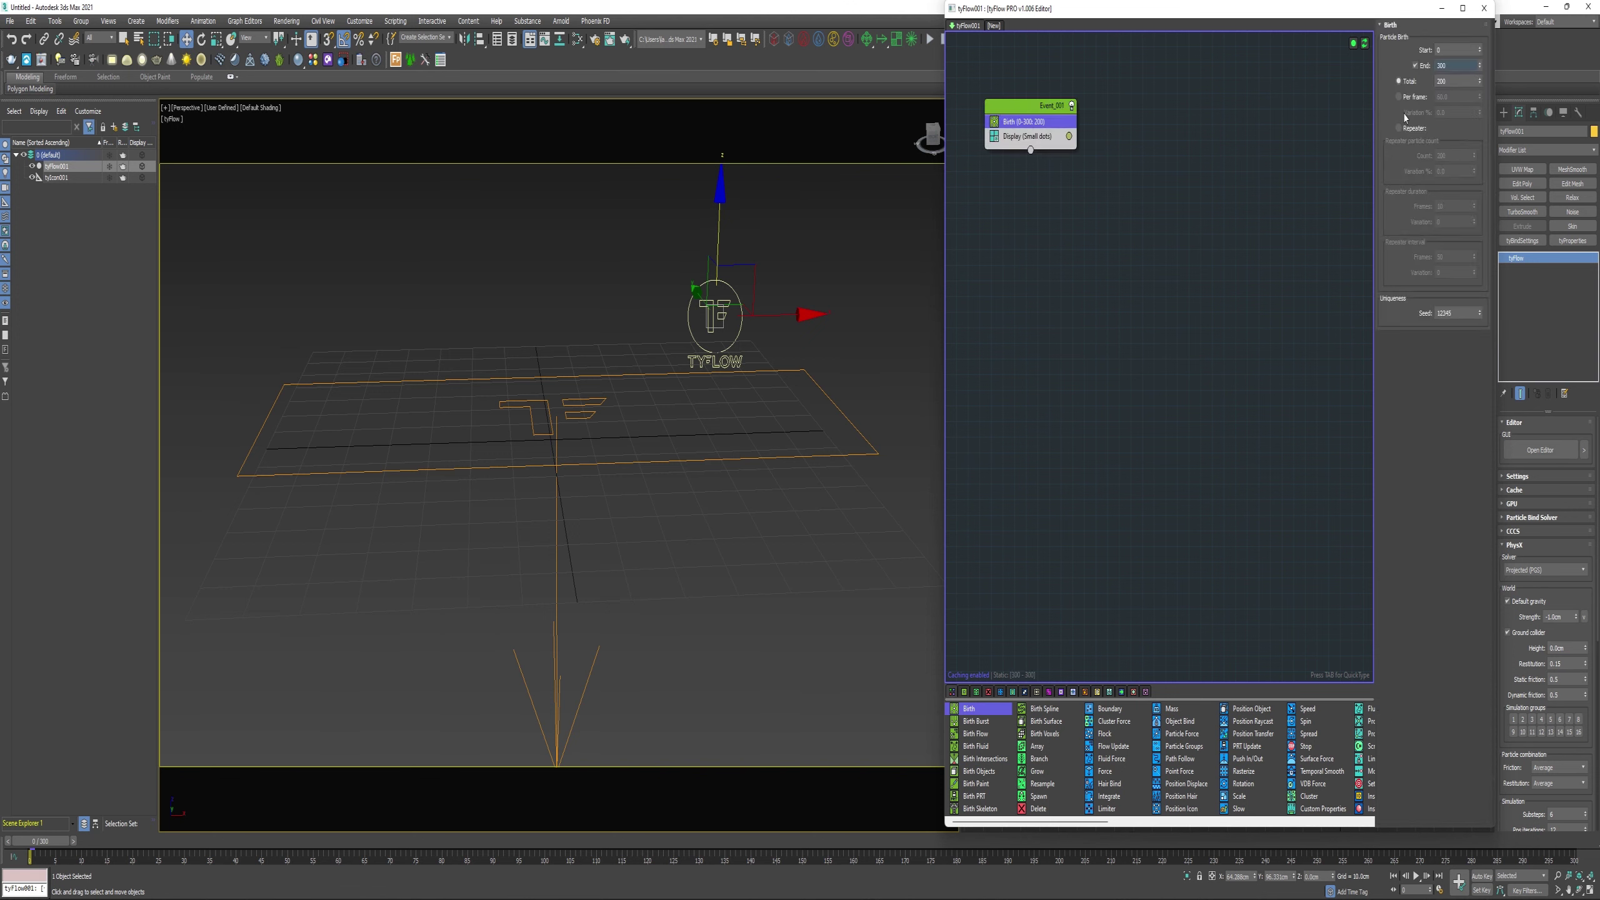
double_click(1440, 65)
text(0)
key(Tab)
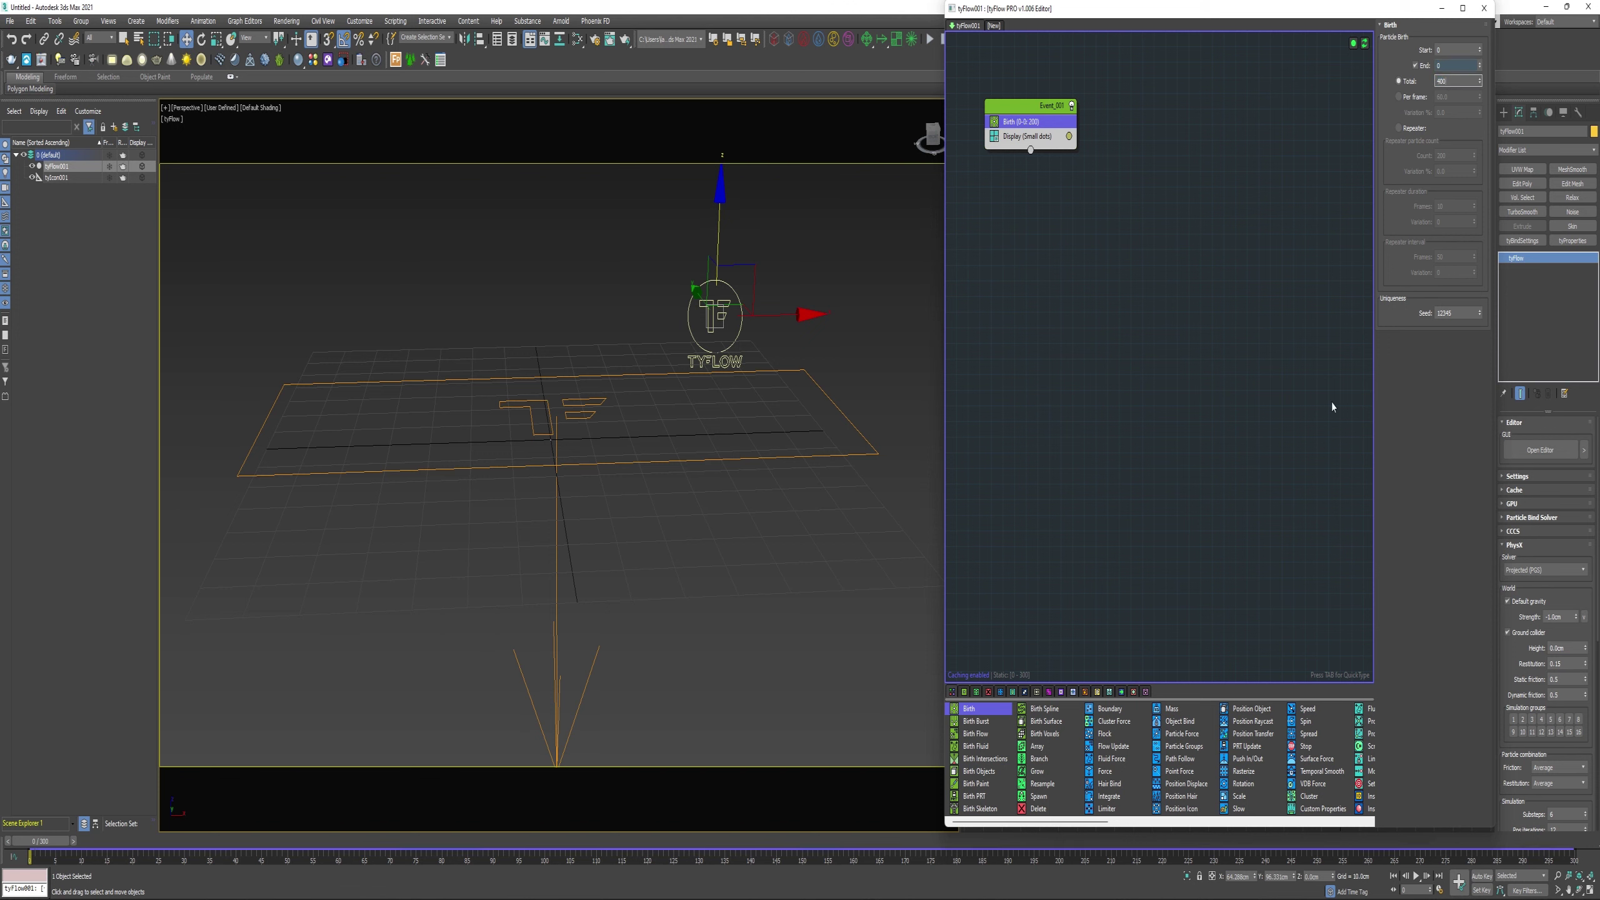
Position the particles on the tyIcon surface and display them as Geometry
drag(1173, 808, 1032, 130)
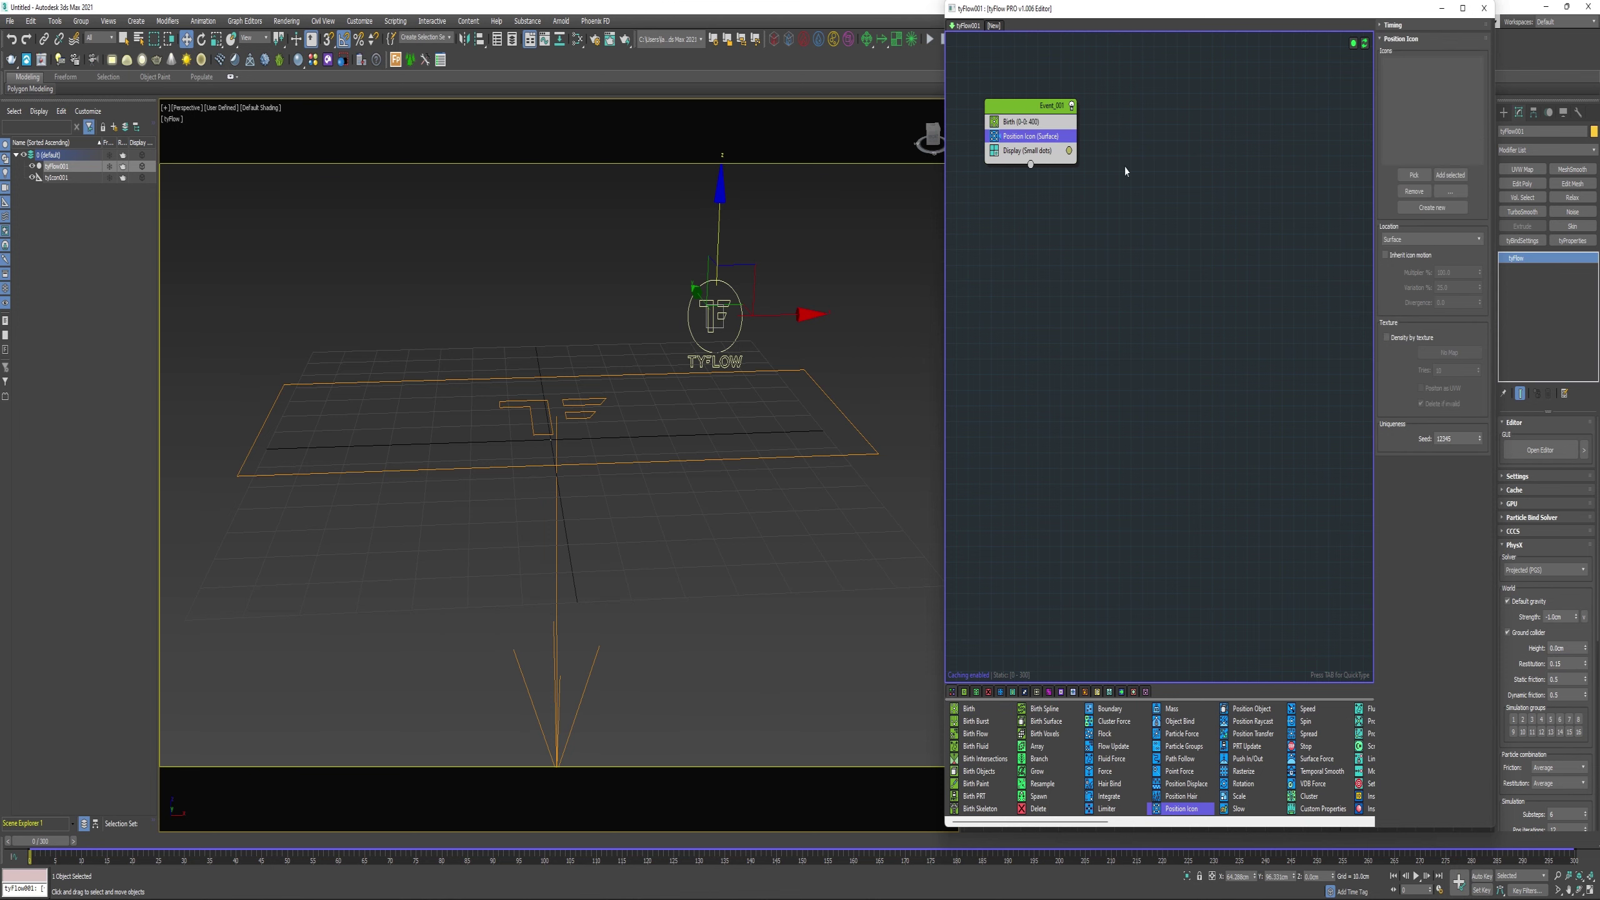
click(1414, 174)
click(745, 458)
click(1030, 151)
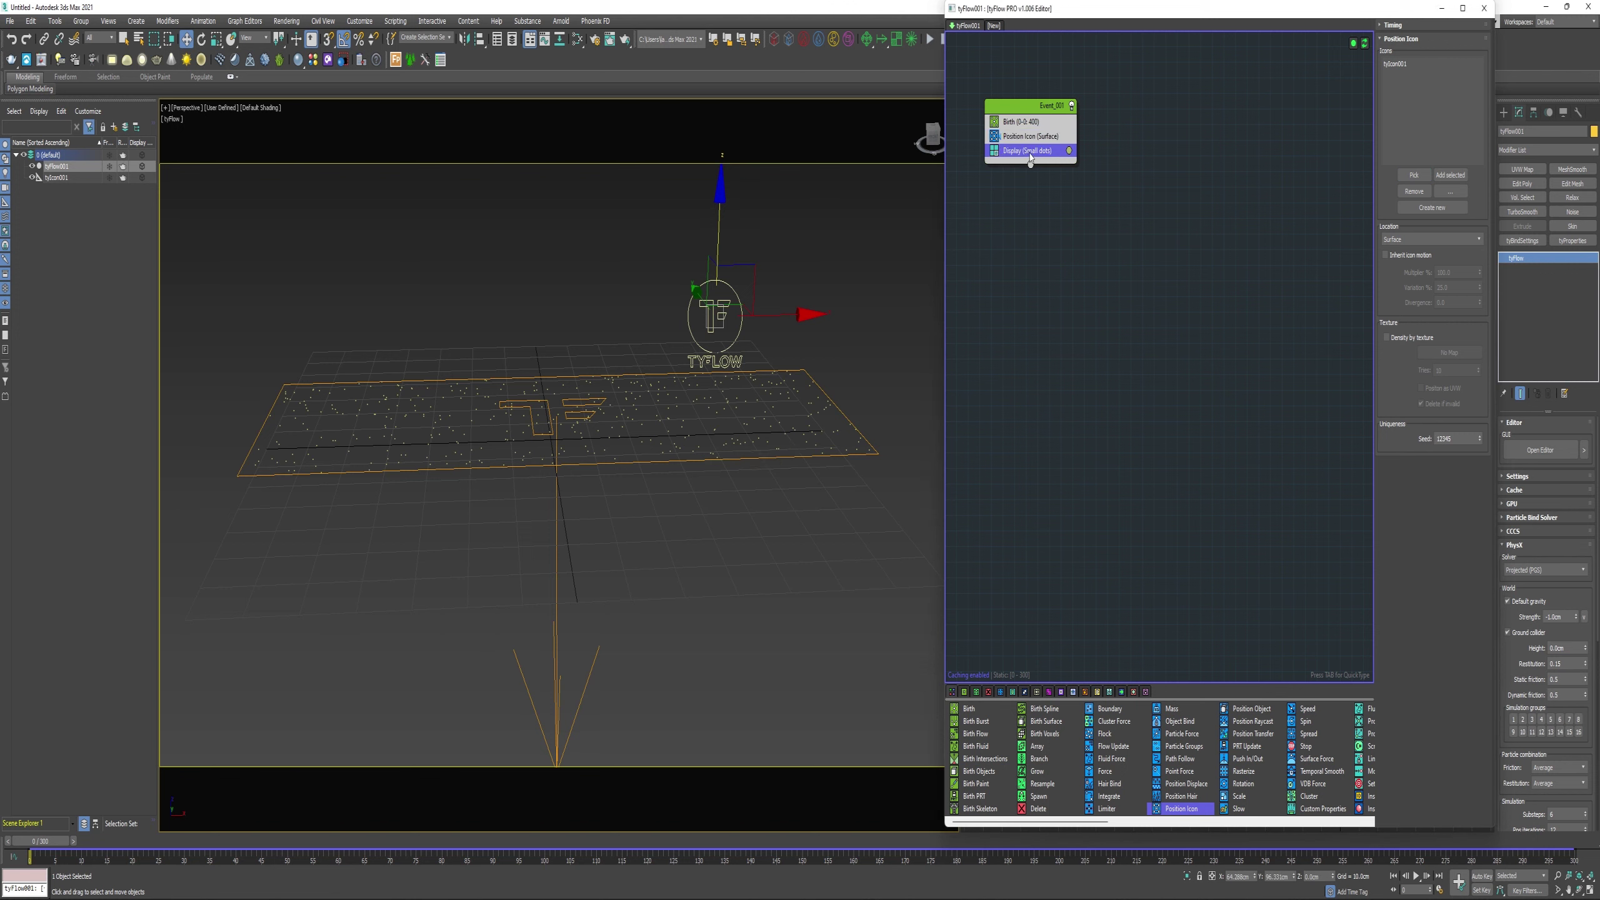
click(1411, 54)
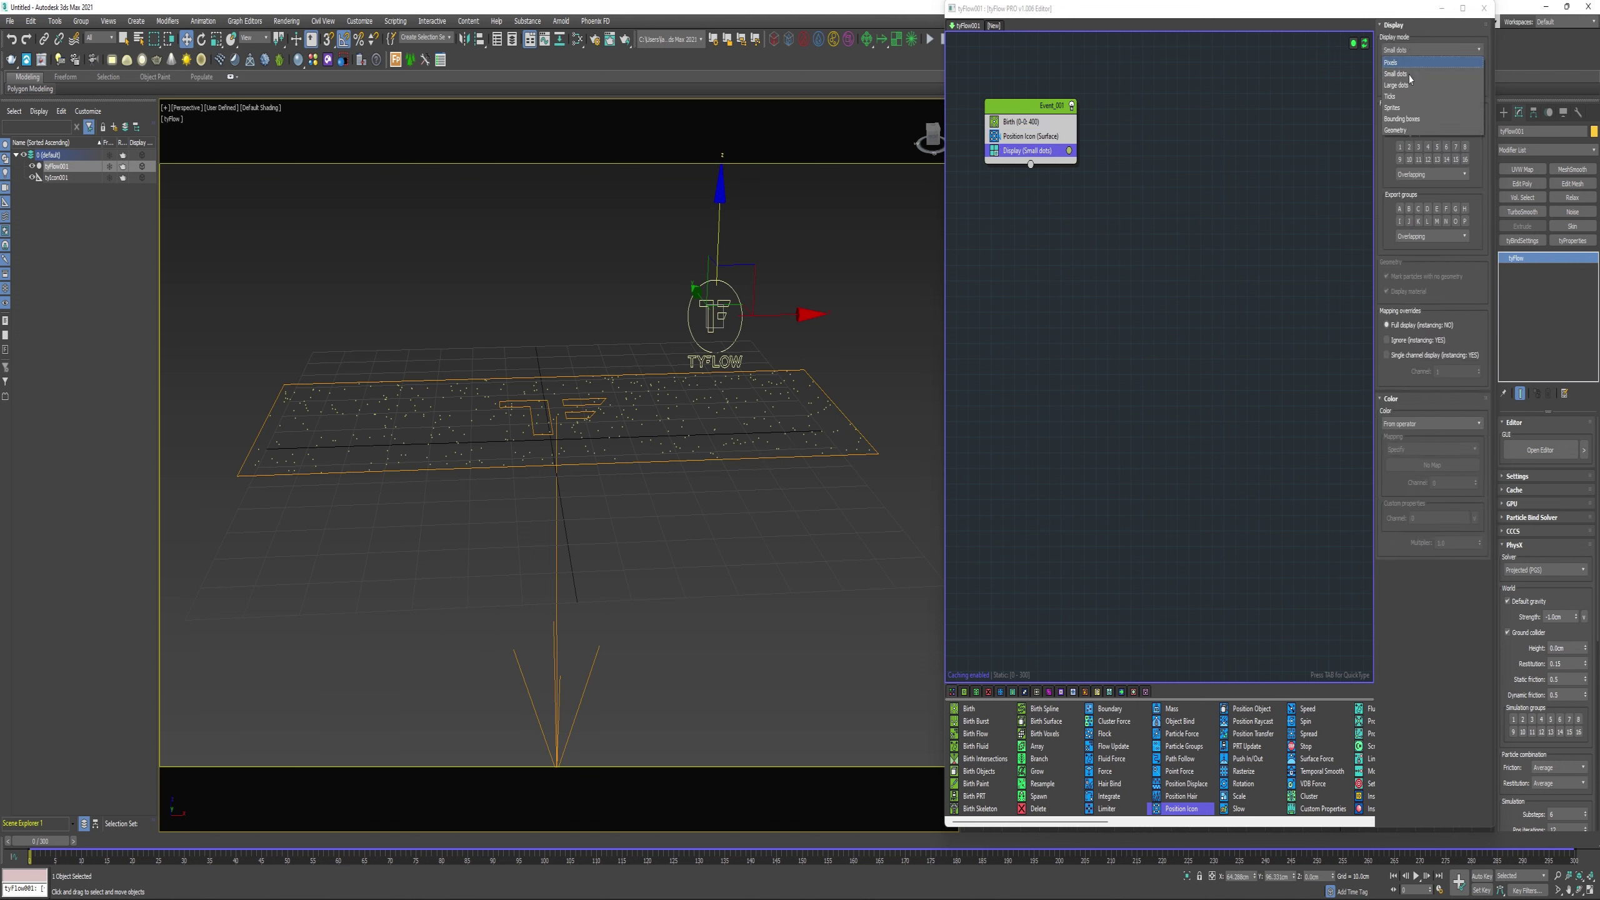
click(1403, 131)
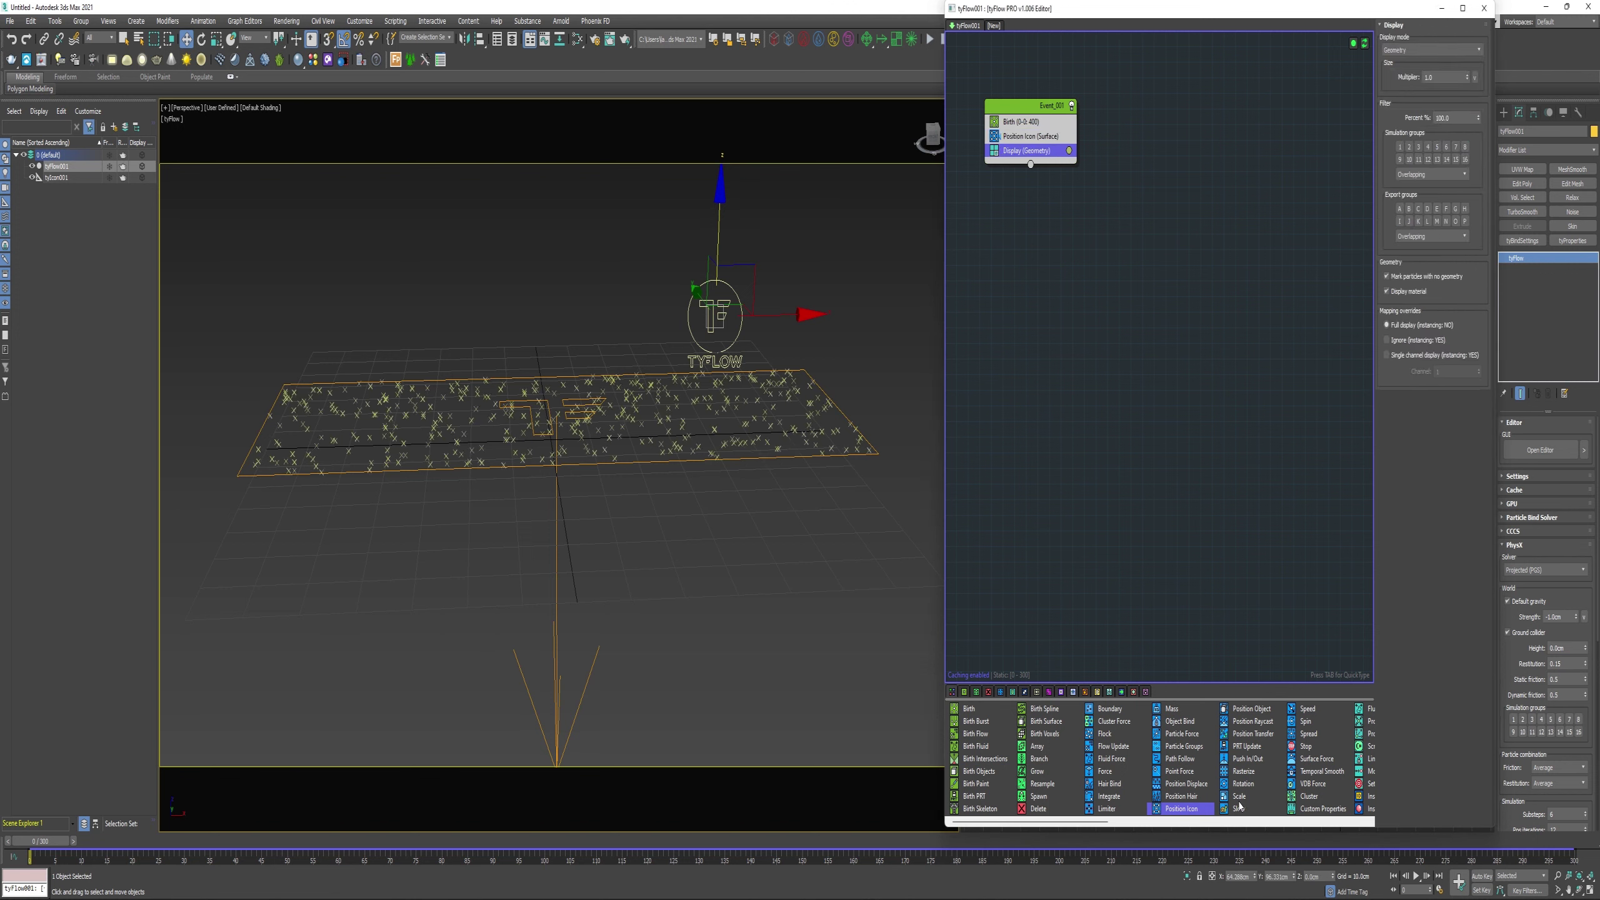
scroll(1239, 806, right, 3)
Add a Shape operator with four entries, setting two to Screw (Flat) and Nails (Bent)
drag(1241, 802, 1024, 151)
click(1413, 236)
click(1413, 236)
click(1413, 235)
click(1386, 620)
click(1441, 620)
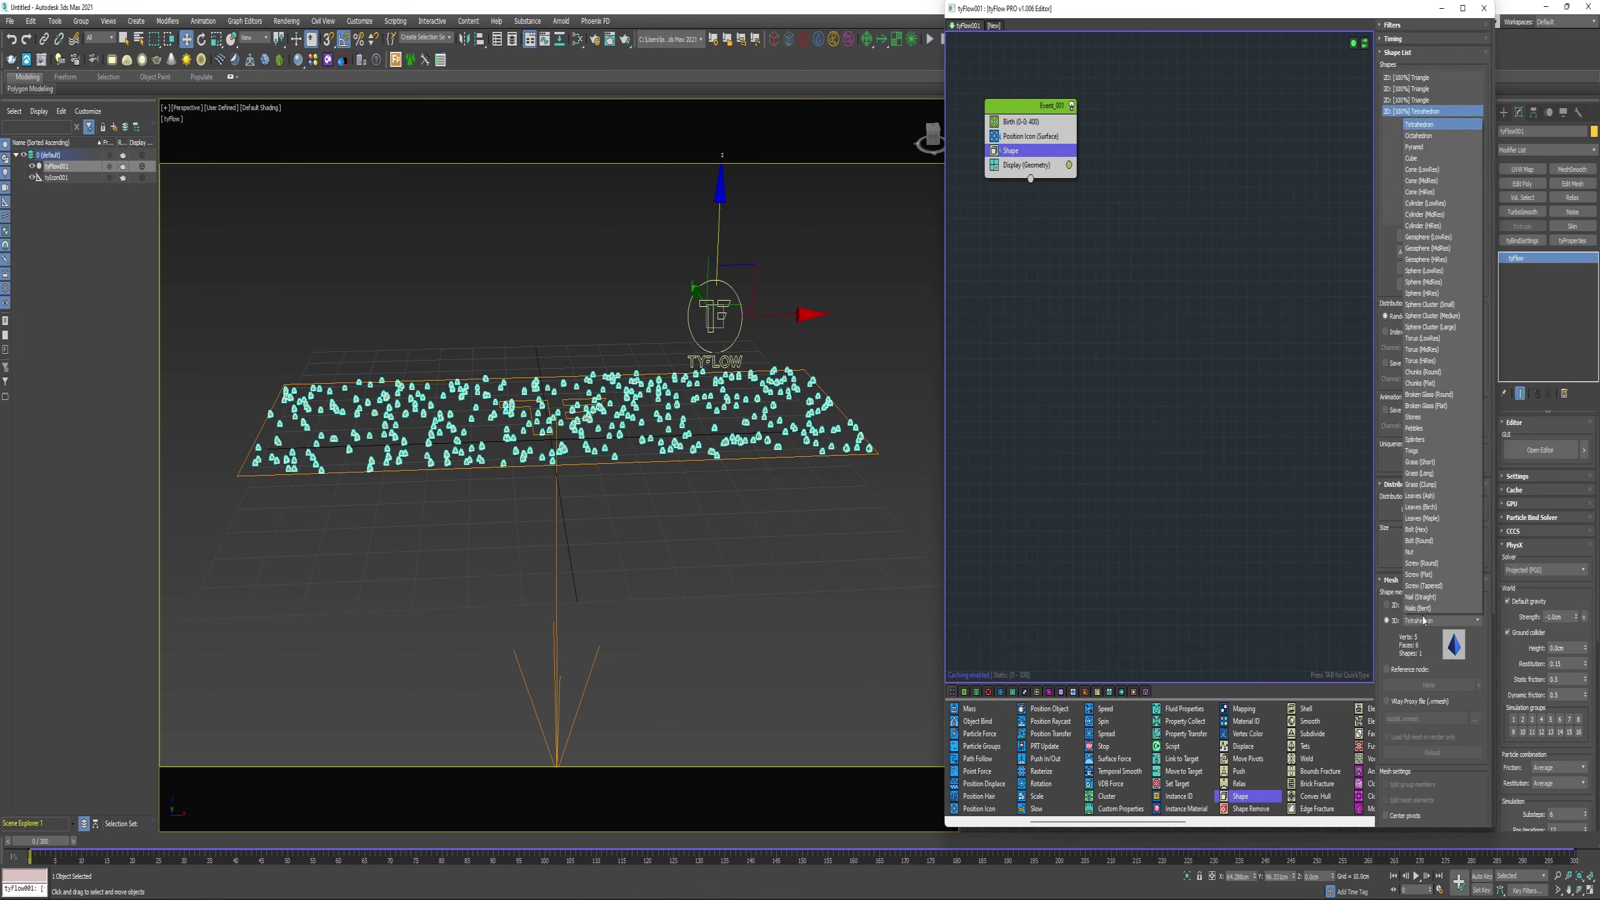
click(1441, 441)
click(1411, 100)
click(1386, 620)
click(1441, 620)
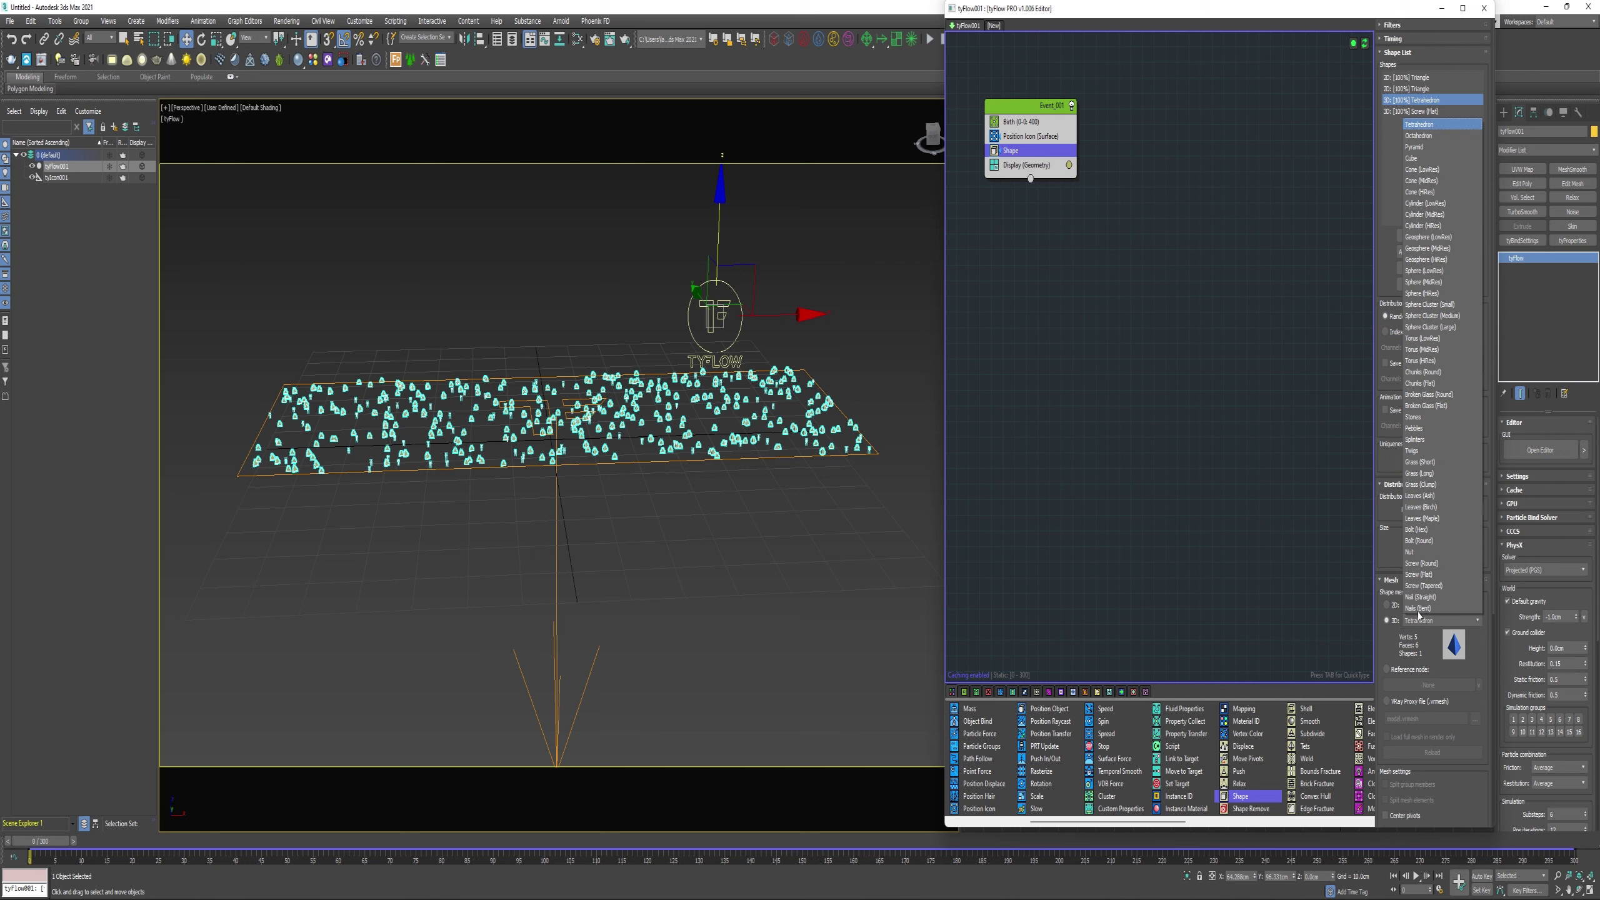
click(1440, 124)
click(1441, 619)
click(1417, 608)
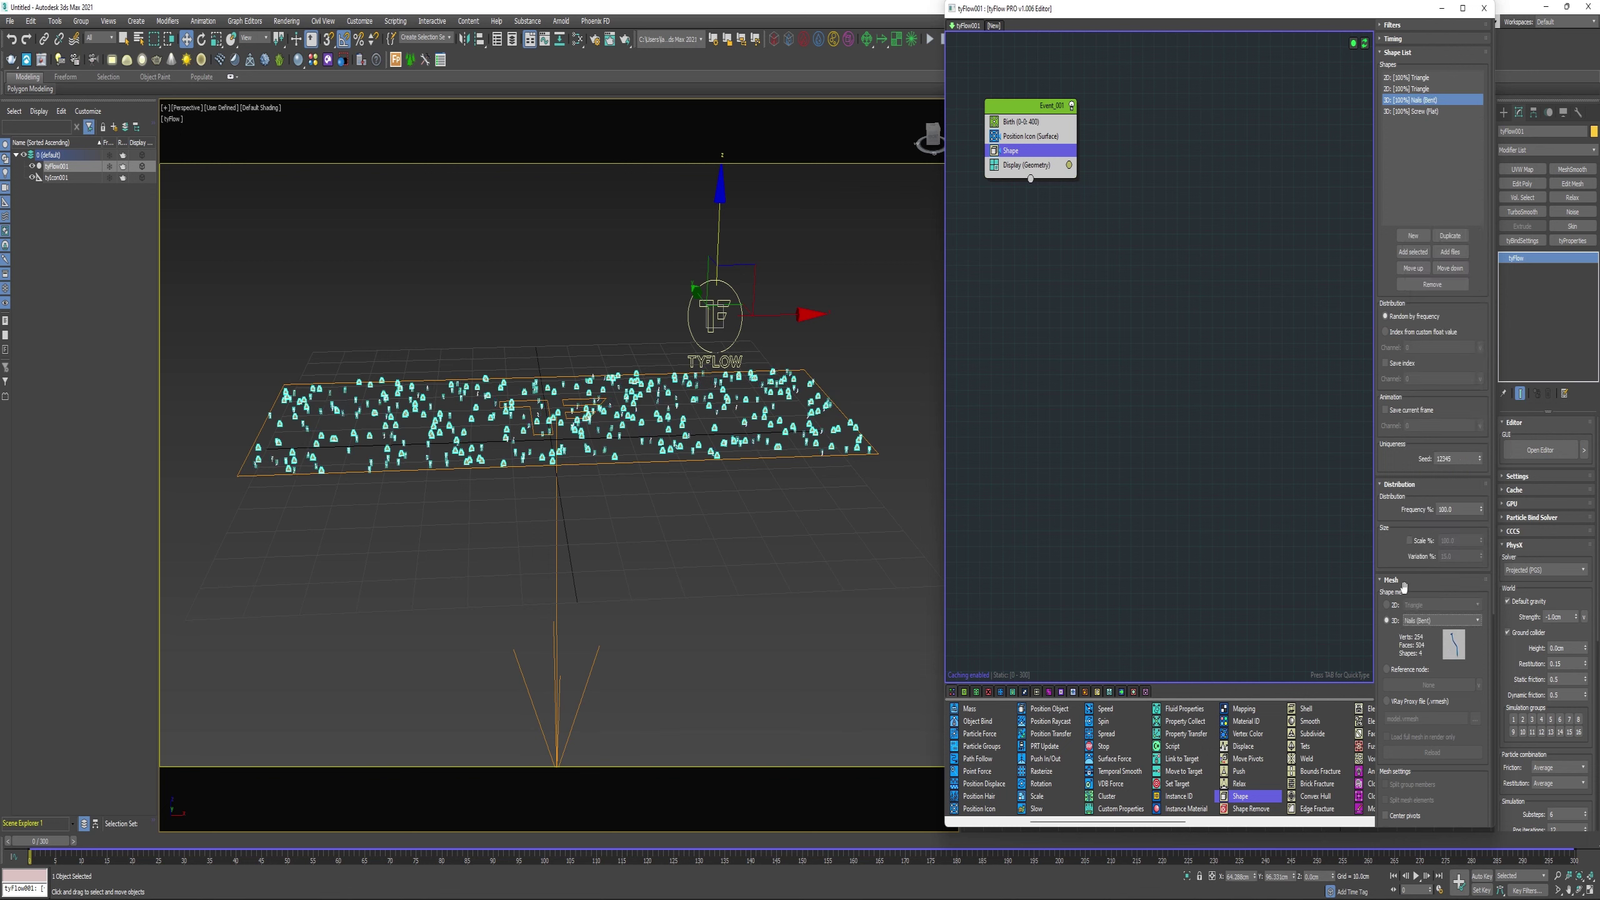
Set the remaining shape entries to 3D Bolt (Round) and Nut
click(1411, 89)
click(1386, 619)
click(1441, 620)
click(1419, 540)
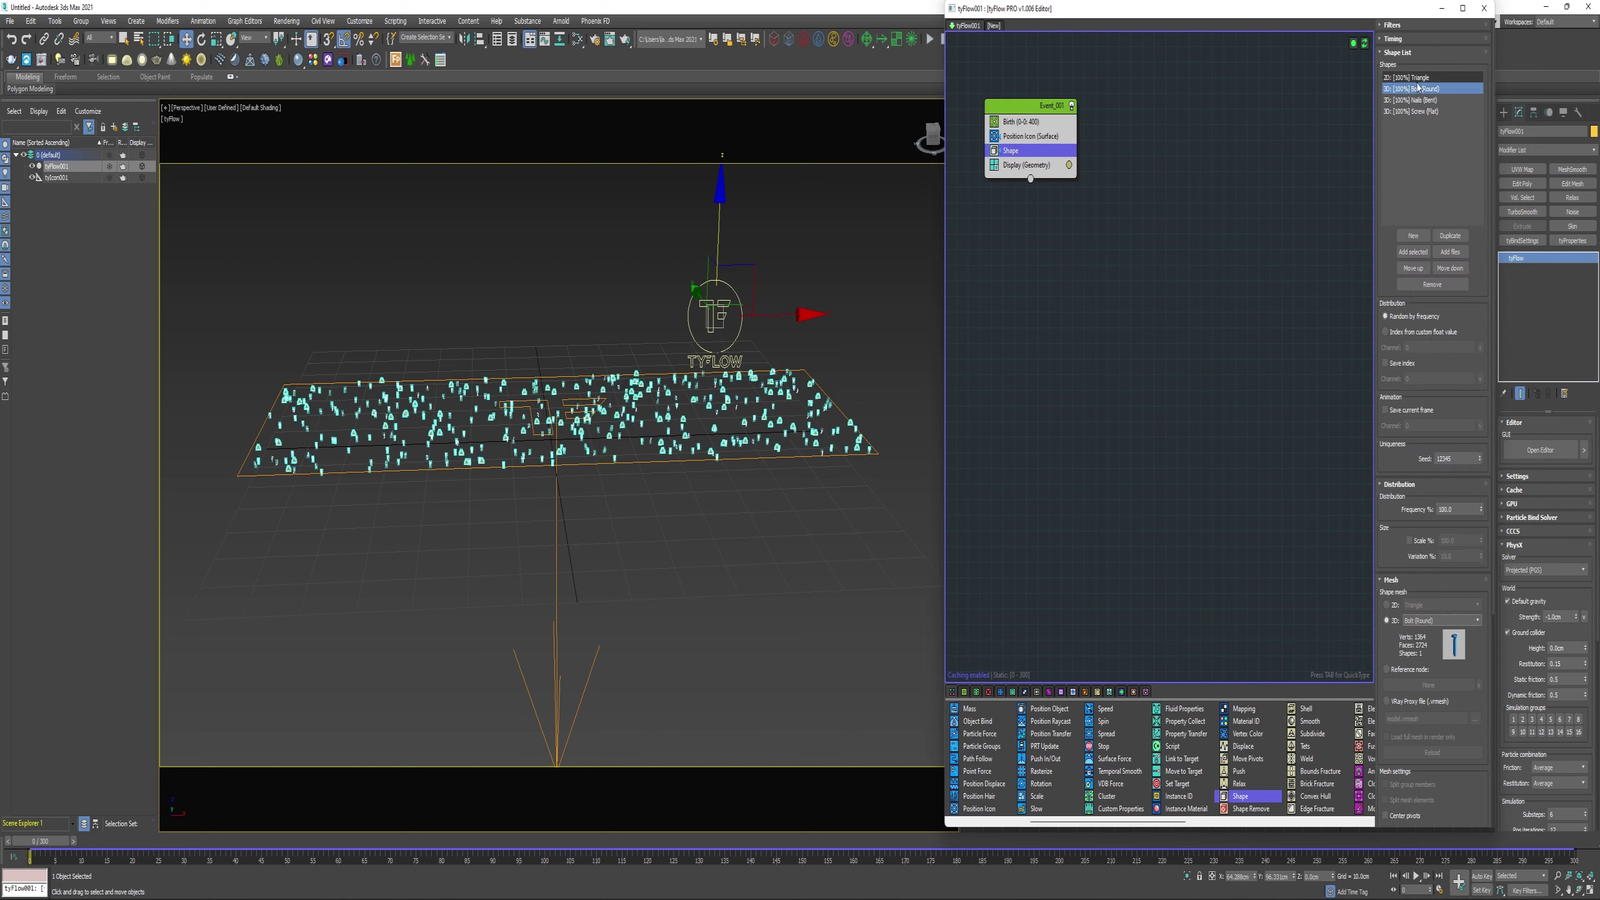
click(1410, 77)
click(1386, 620)
click(1441, 620)
click(1409, 551)
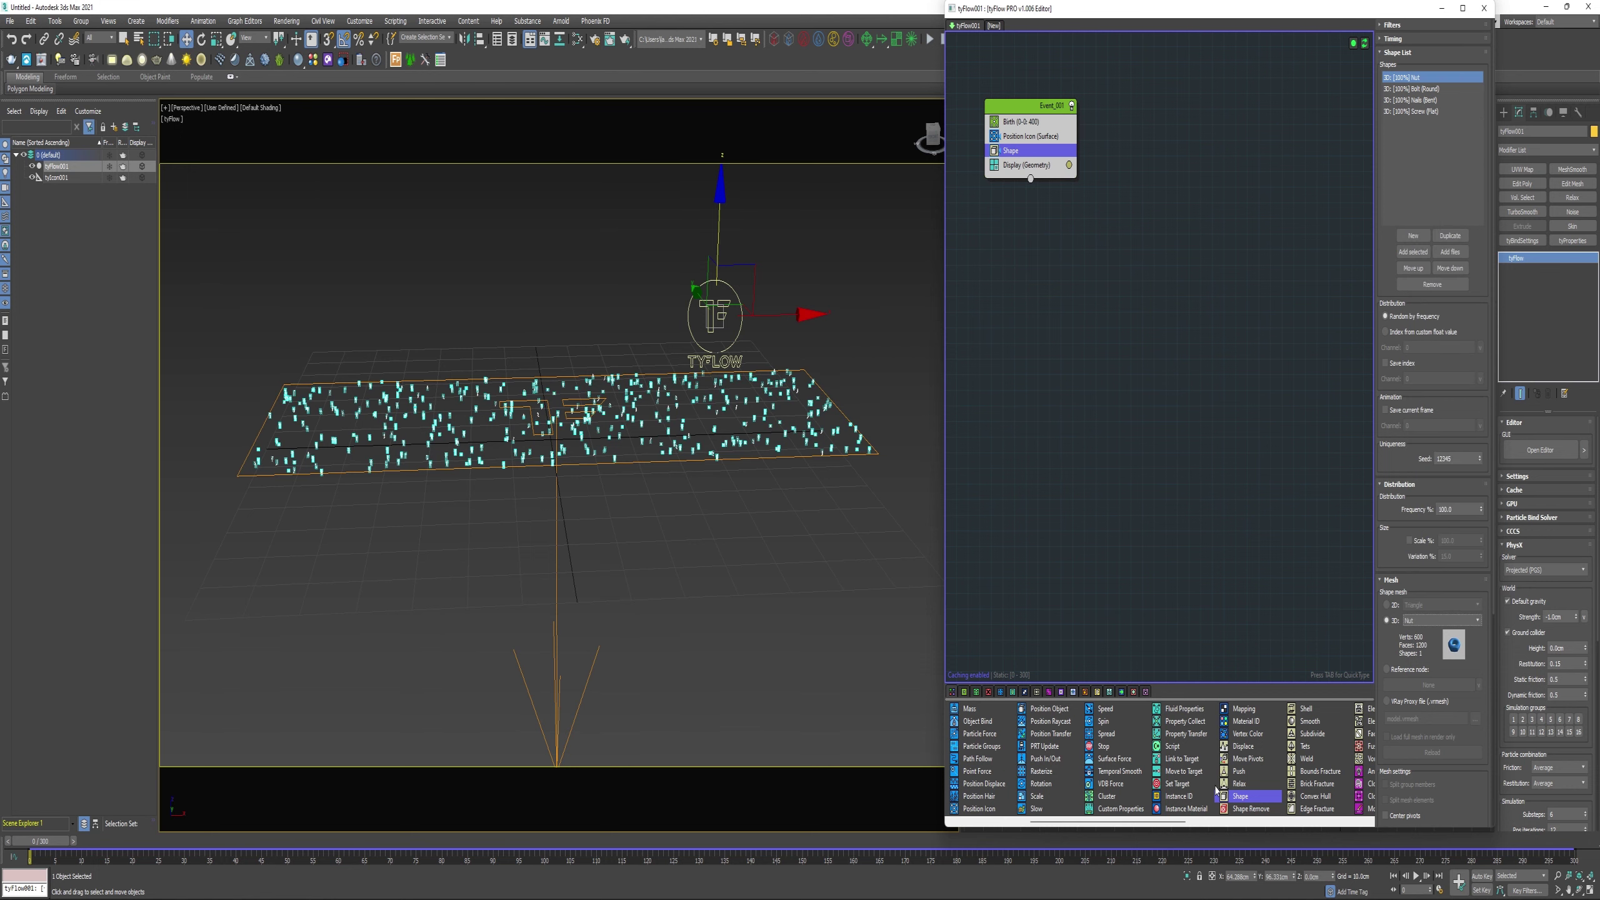
Add a Scale operator set to 500%
drag(1040, 801, 1021, 158)
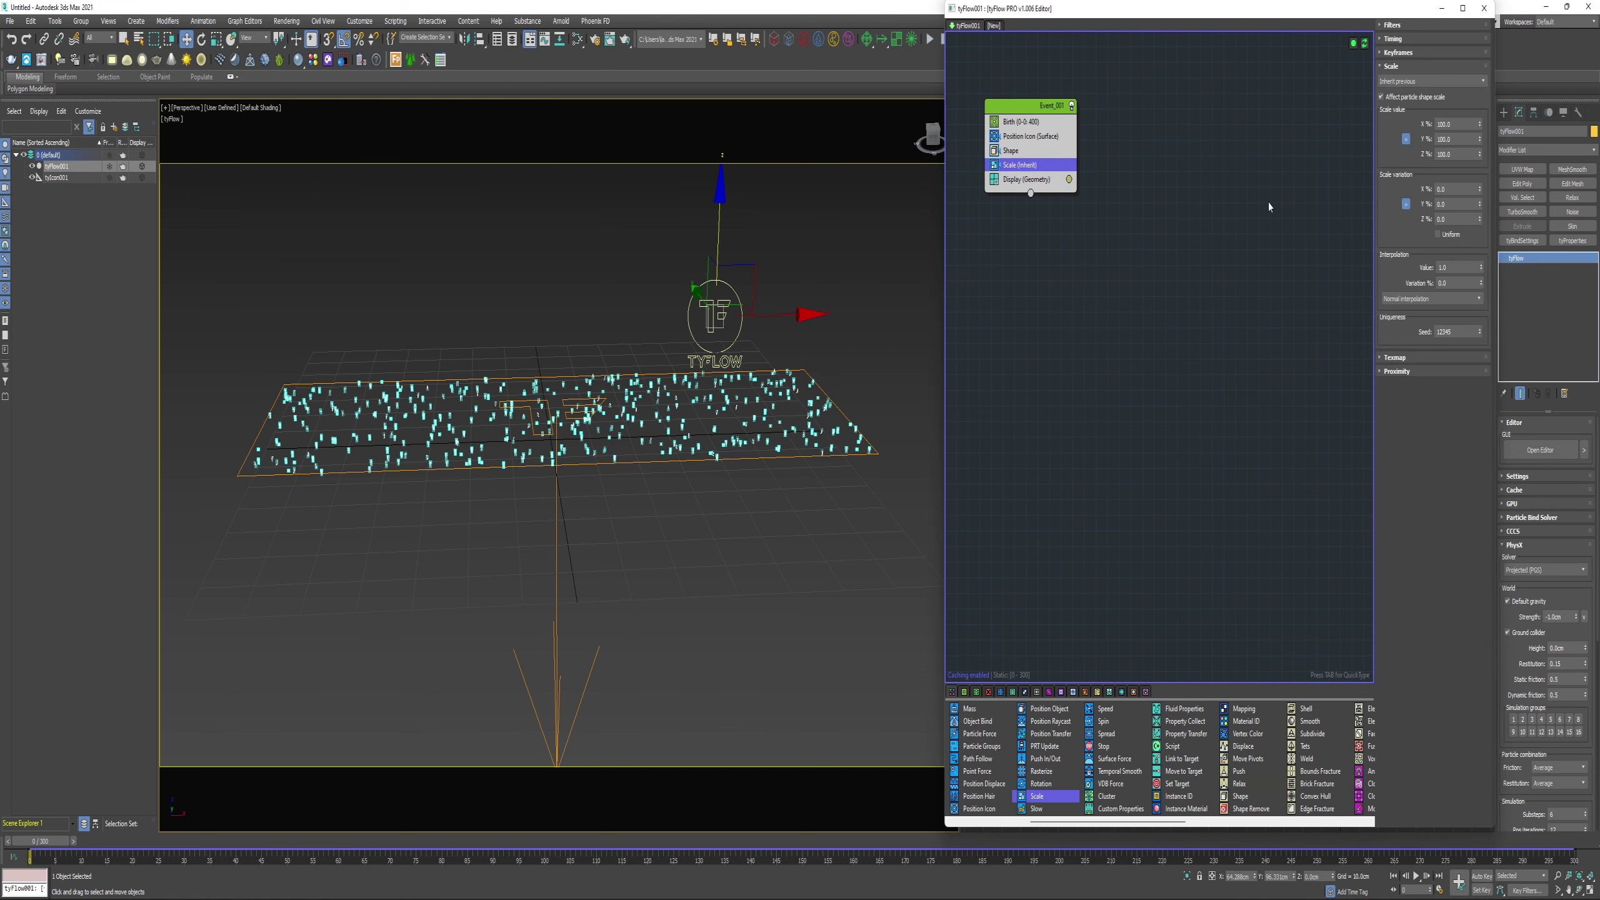
double_click(1463, 125)
text(500)
key(Return)
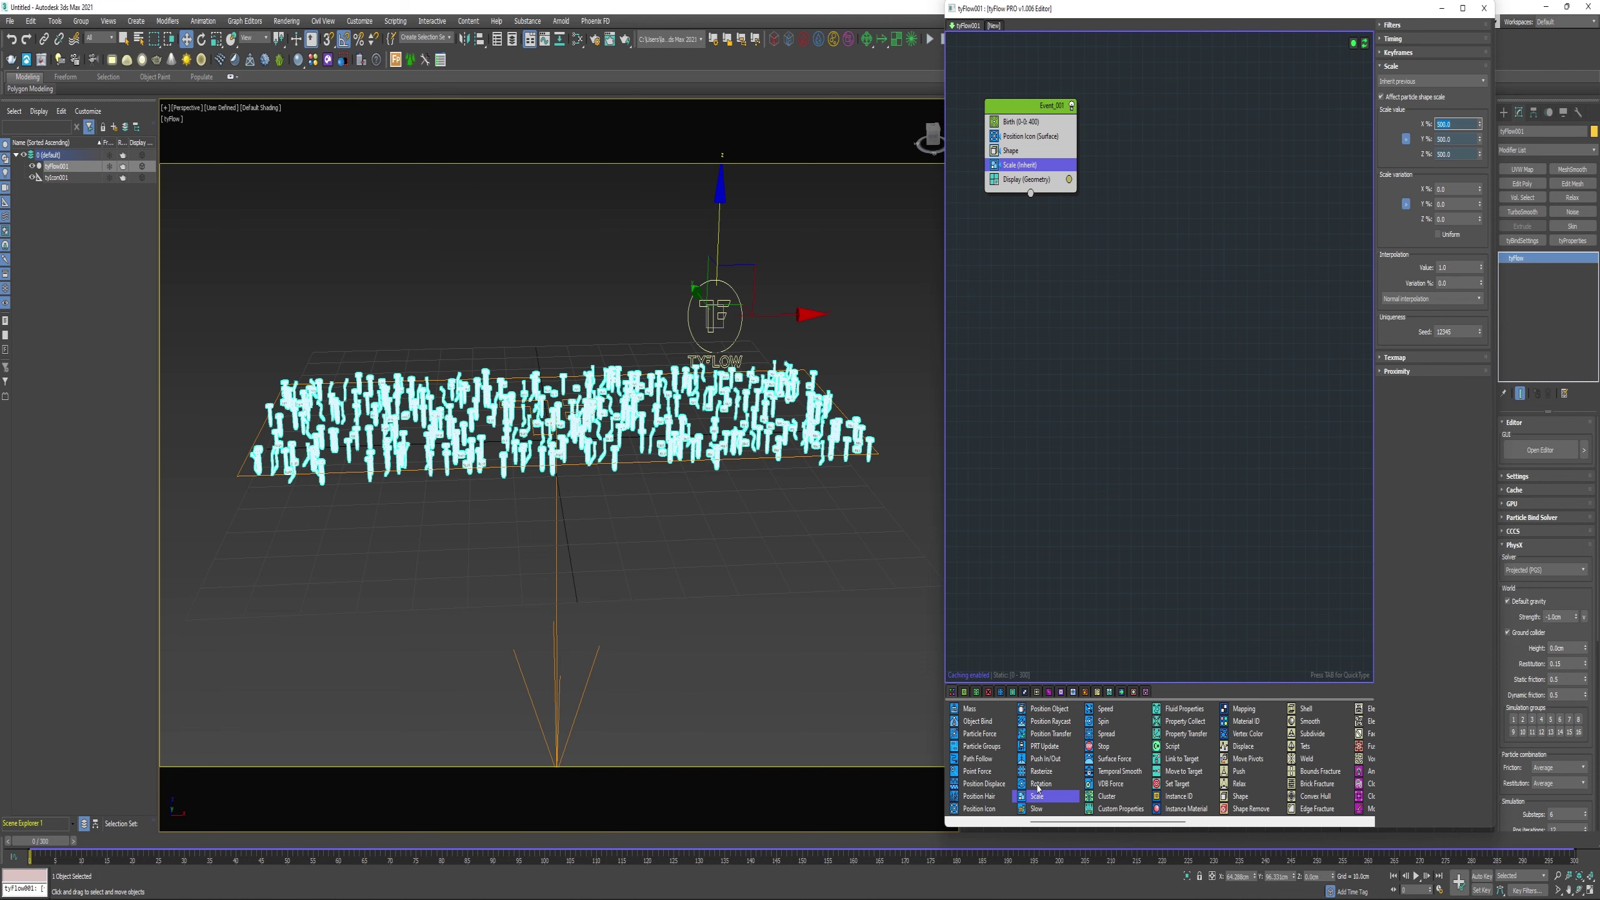
Add Random 3D Rotation and a PhysX Shape (Convex Hull) operator
drag(1038, 788, 1020, 178)
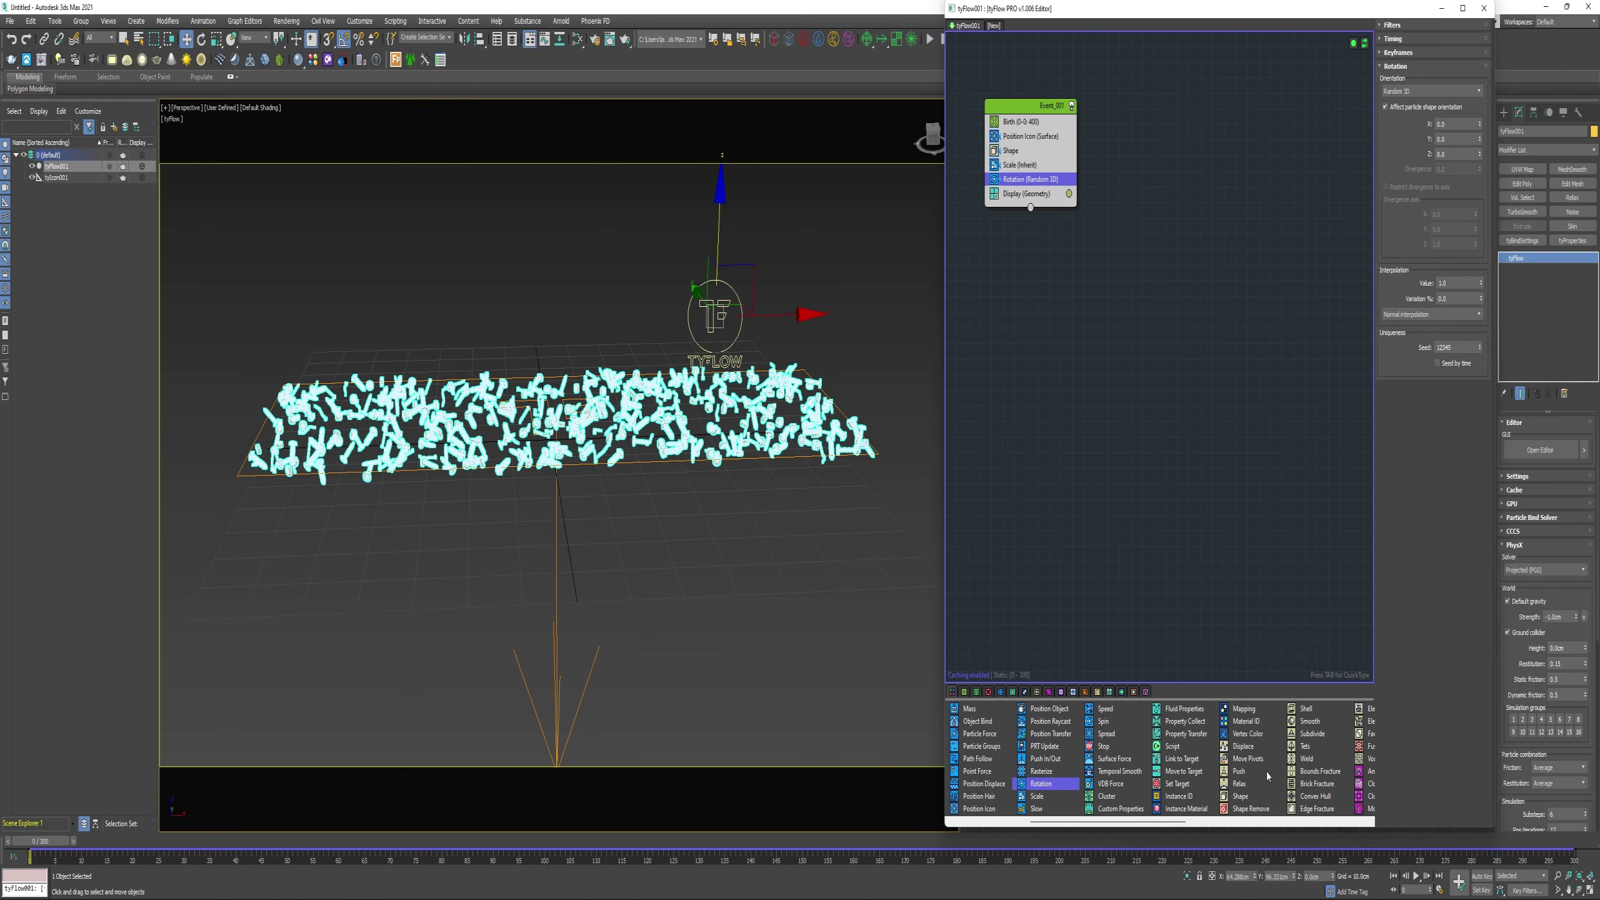
scroll(1268, 776, down, 3)
drag(1315, 721, 1049, 192)
Create a sphere to the left of the particle bed
click(410, 343)
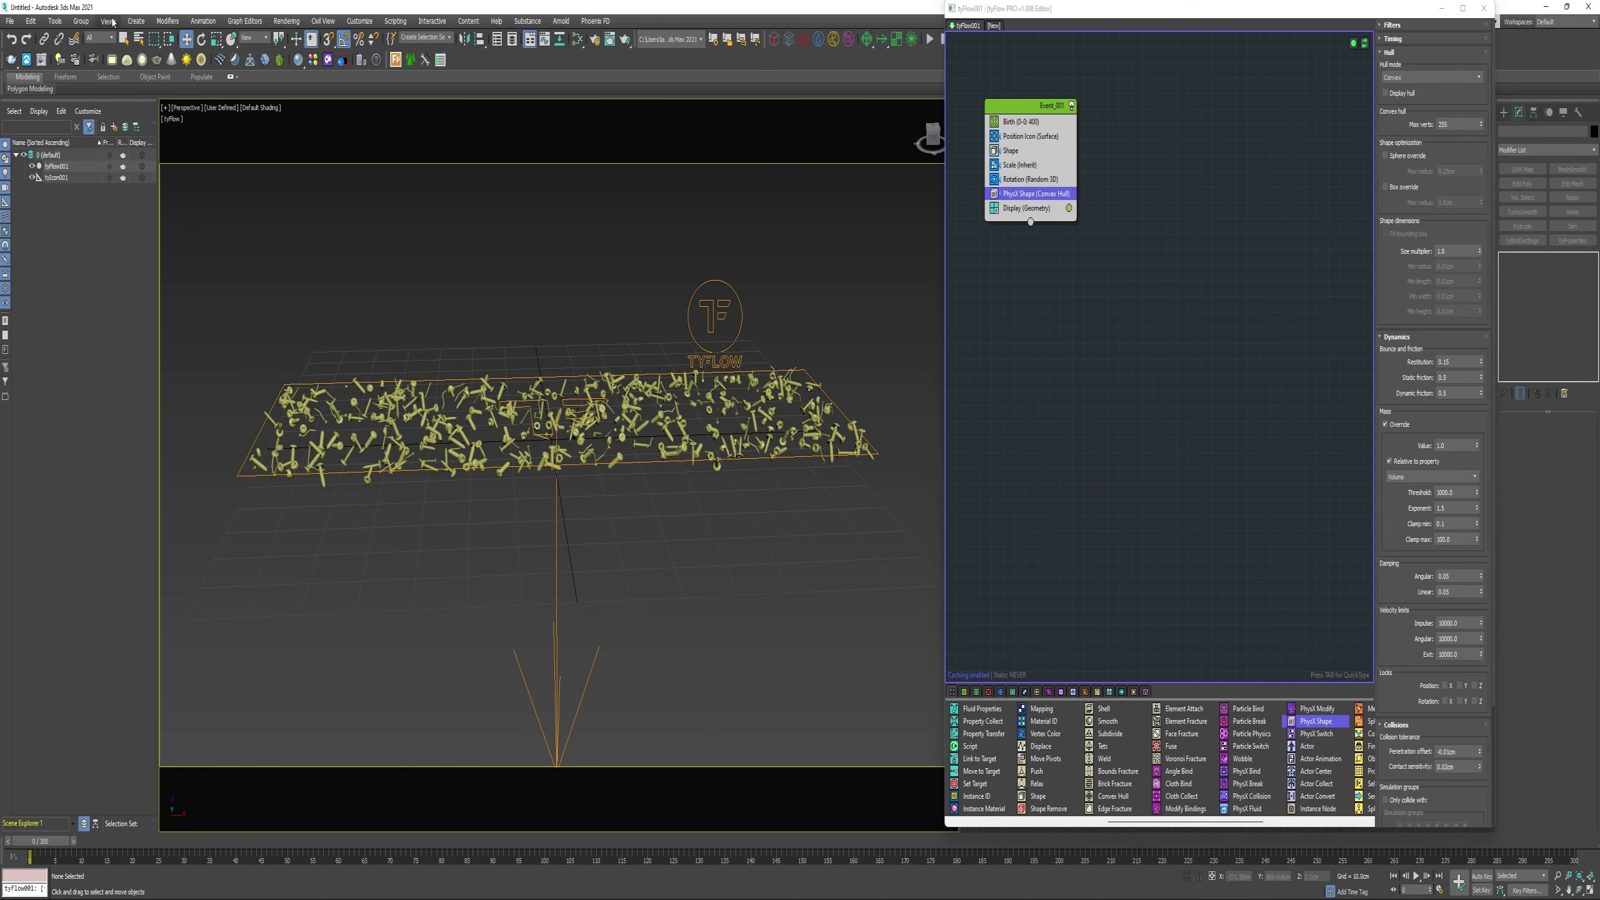
click(136, 21)
mouse_move(158, 41)
click(230, 69)
drag(201, 429, 215, 429)
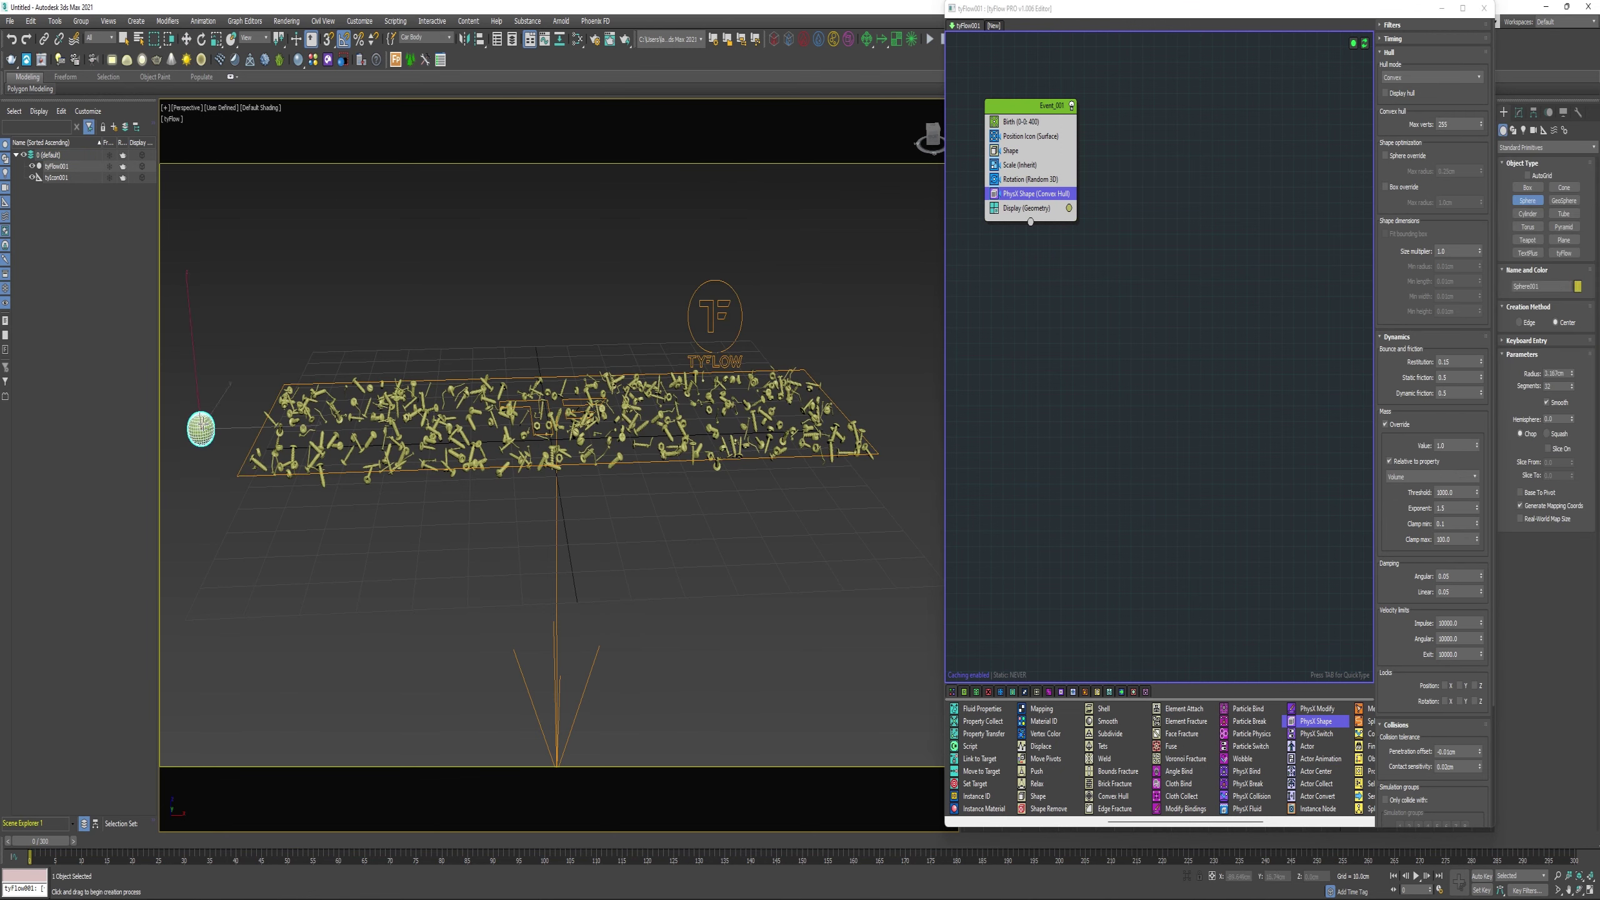
click(1484, 8)
Align the sphere with the particle bed, raise it slightly in Front view, and reopen tyFlow editor
key(w)
drag(1173, 395, 1173, 419)
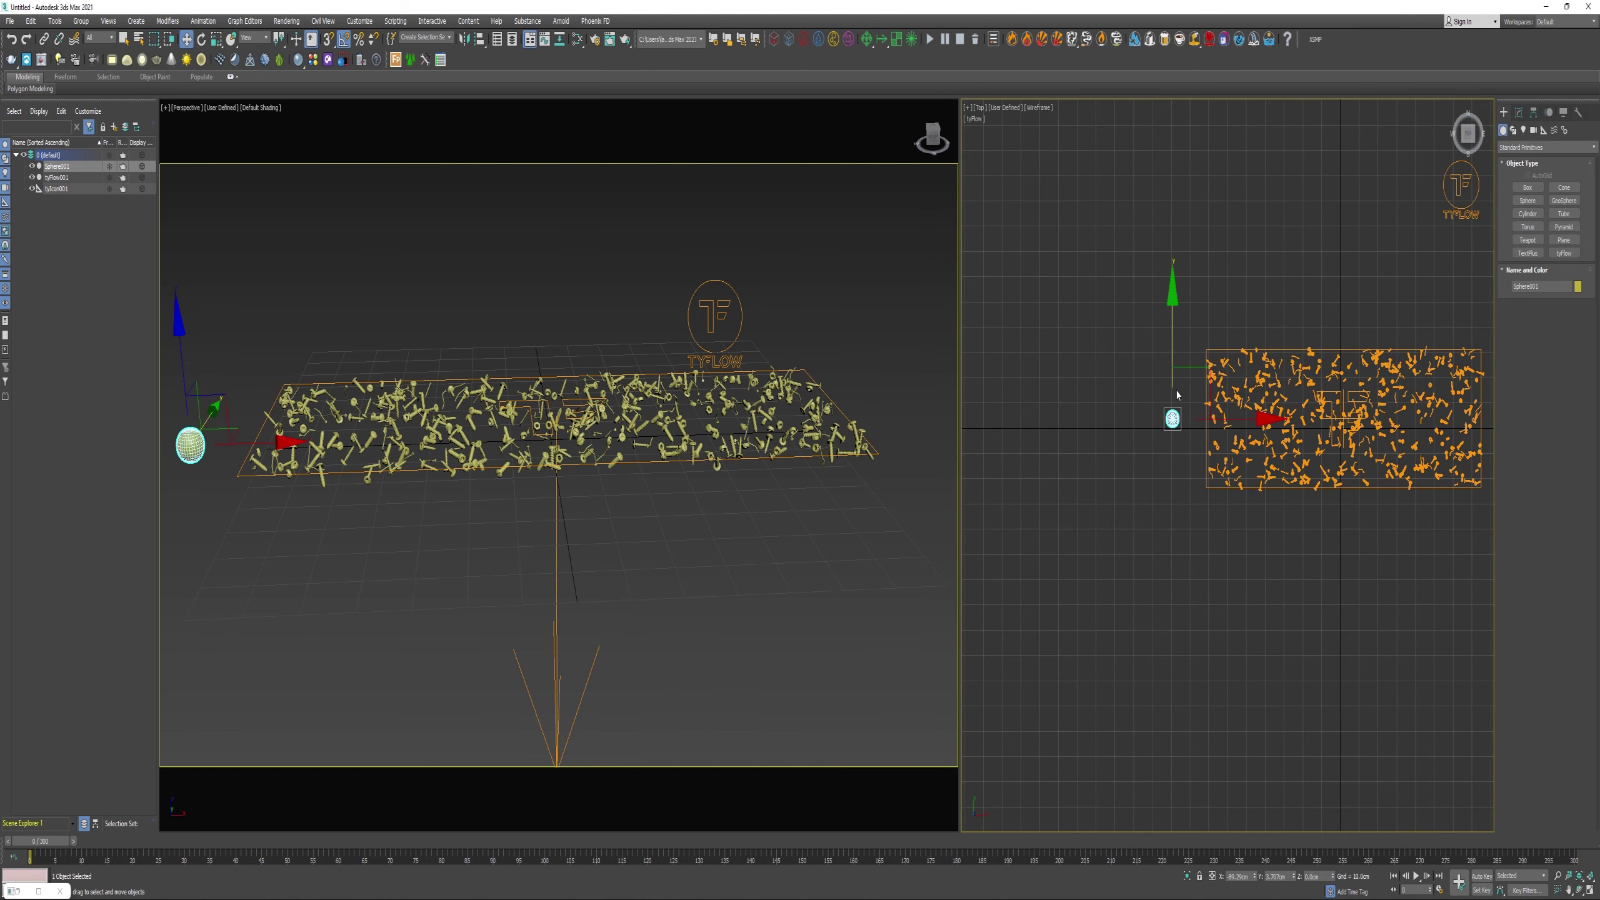
key(f)
drag(992, 379, 1000, 378)
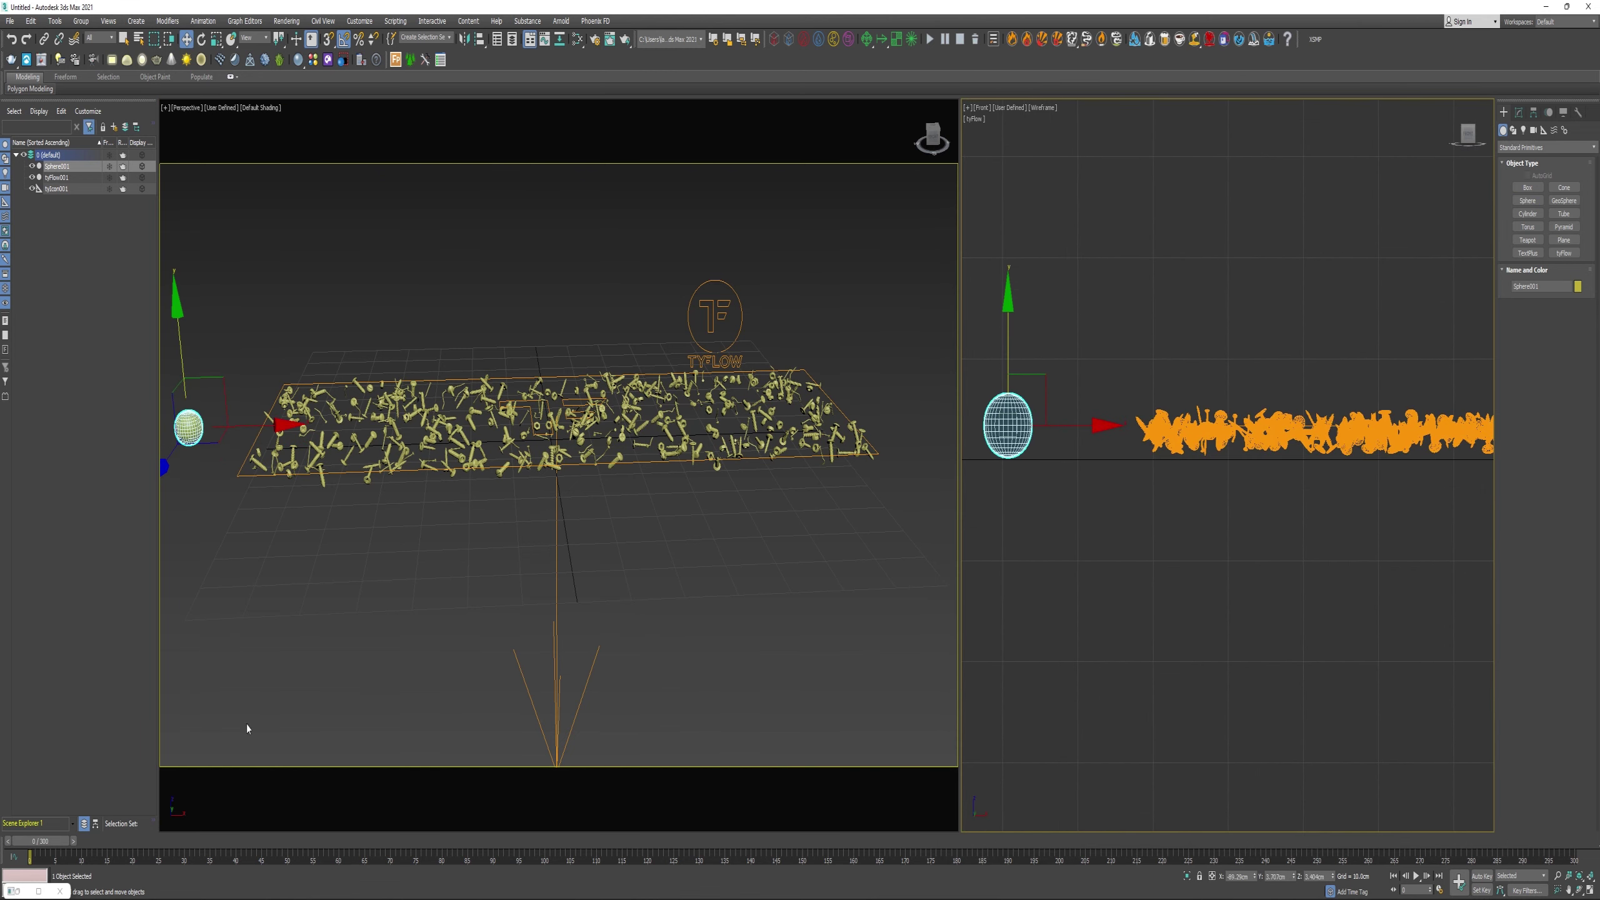
key(ctrl+t)
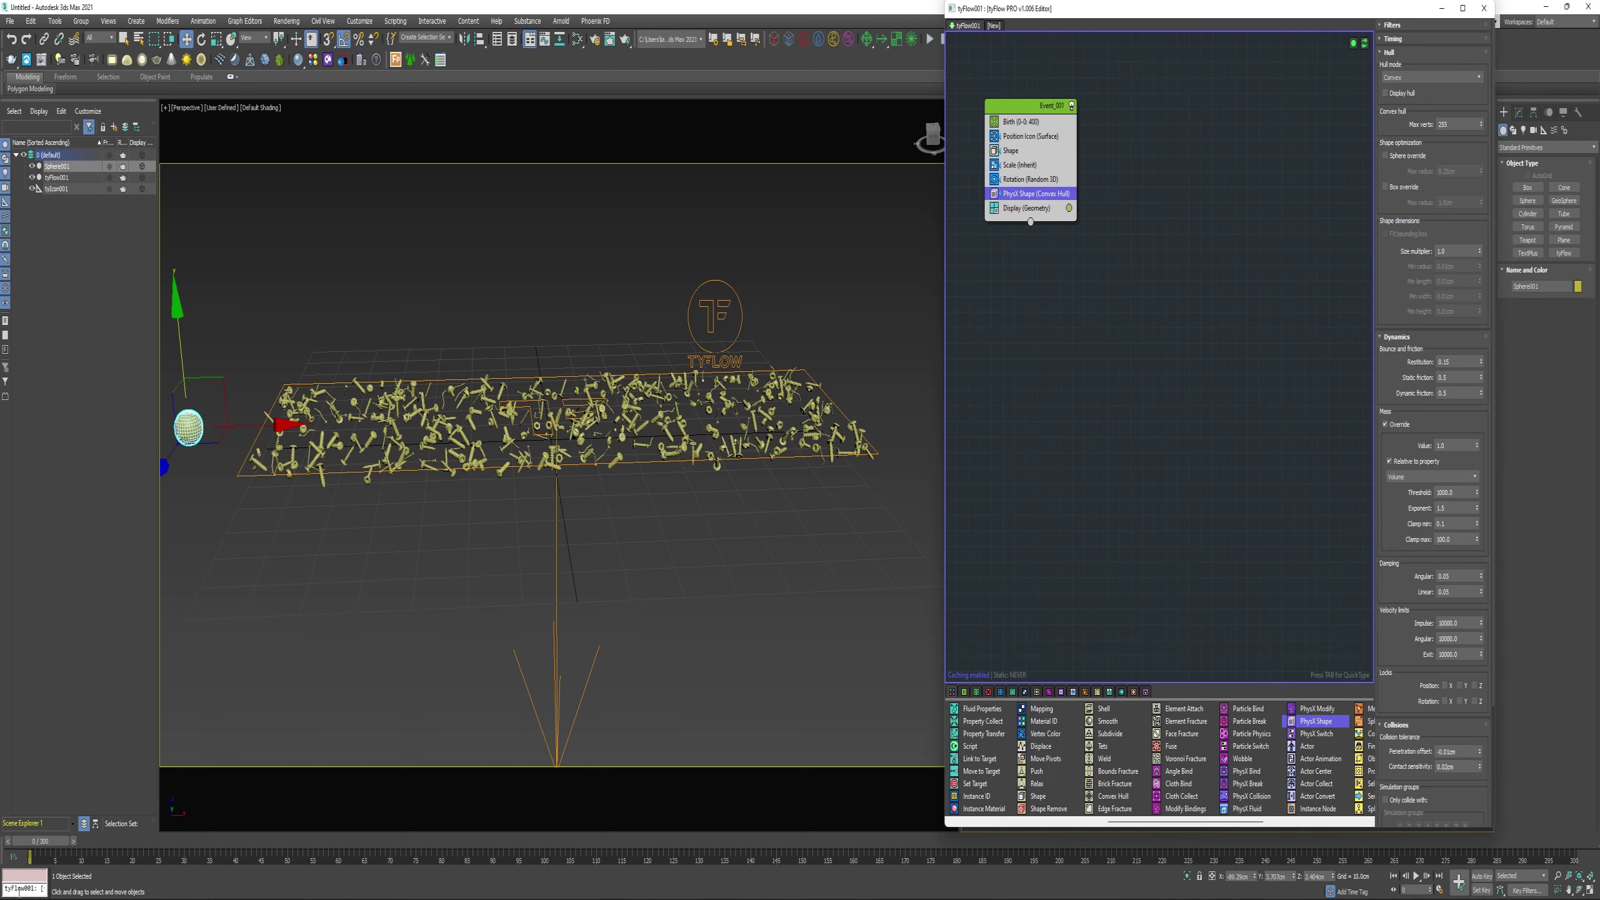
scroll(1005, 745, up, 5)
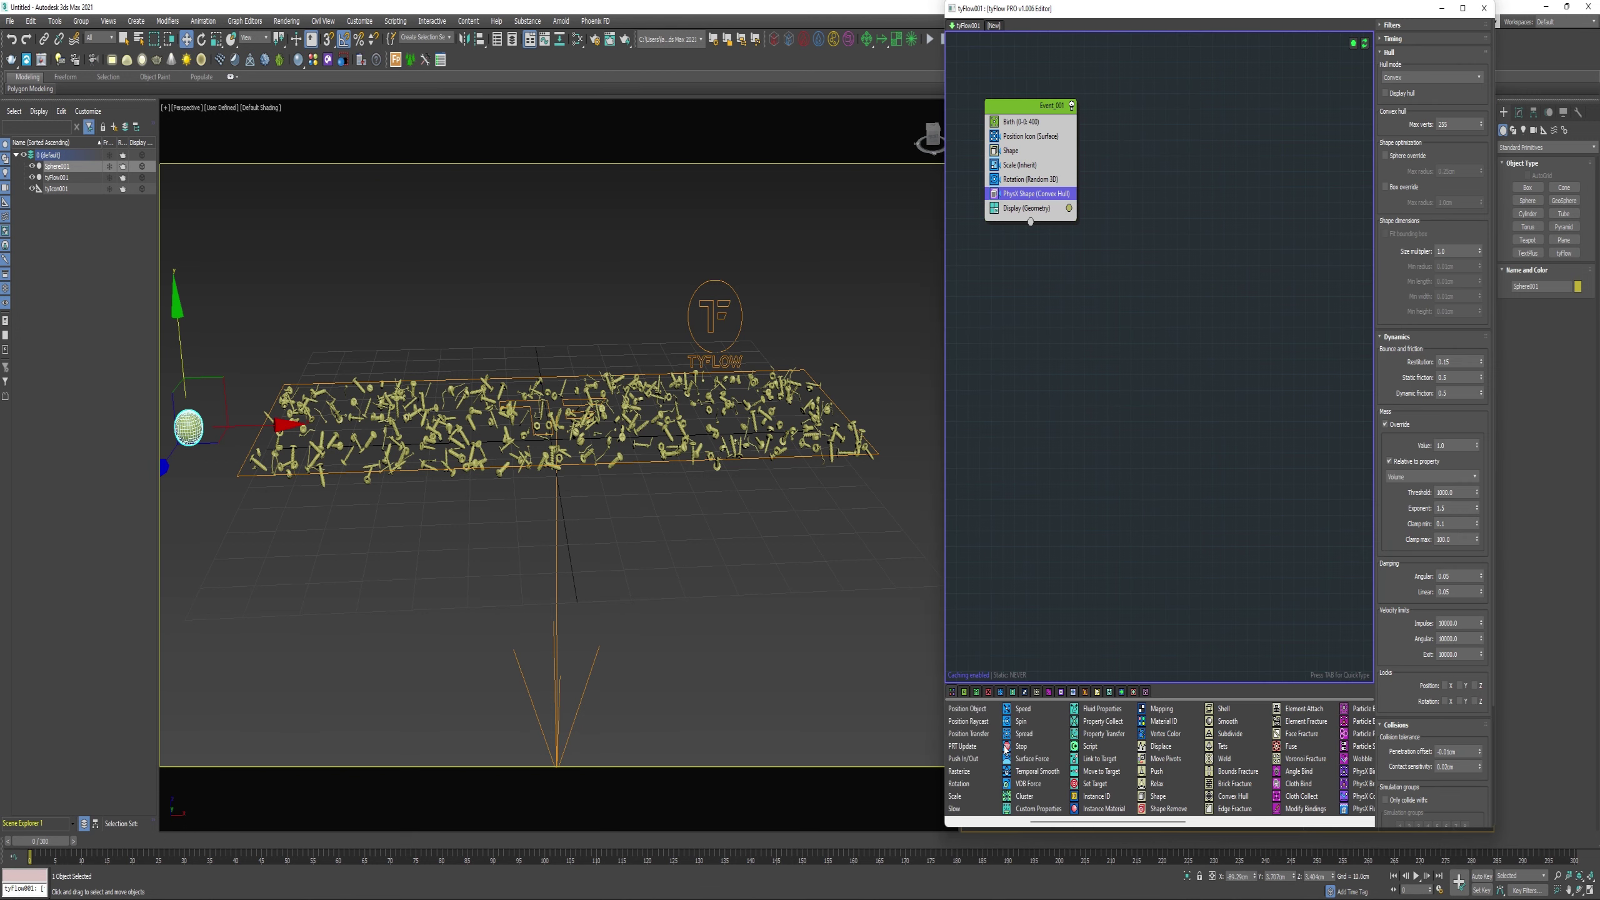
Add a Birth Objects event that births from Sphere001
drag(1003, 769, 1194, 133)
click(1413, 176)
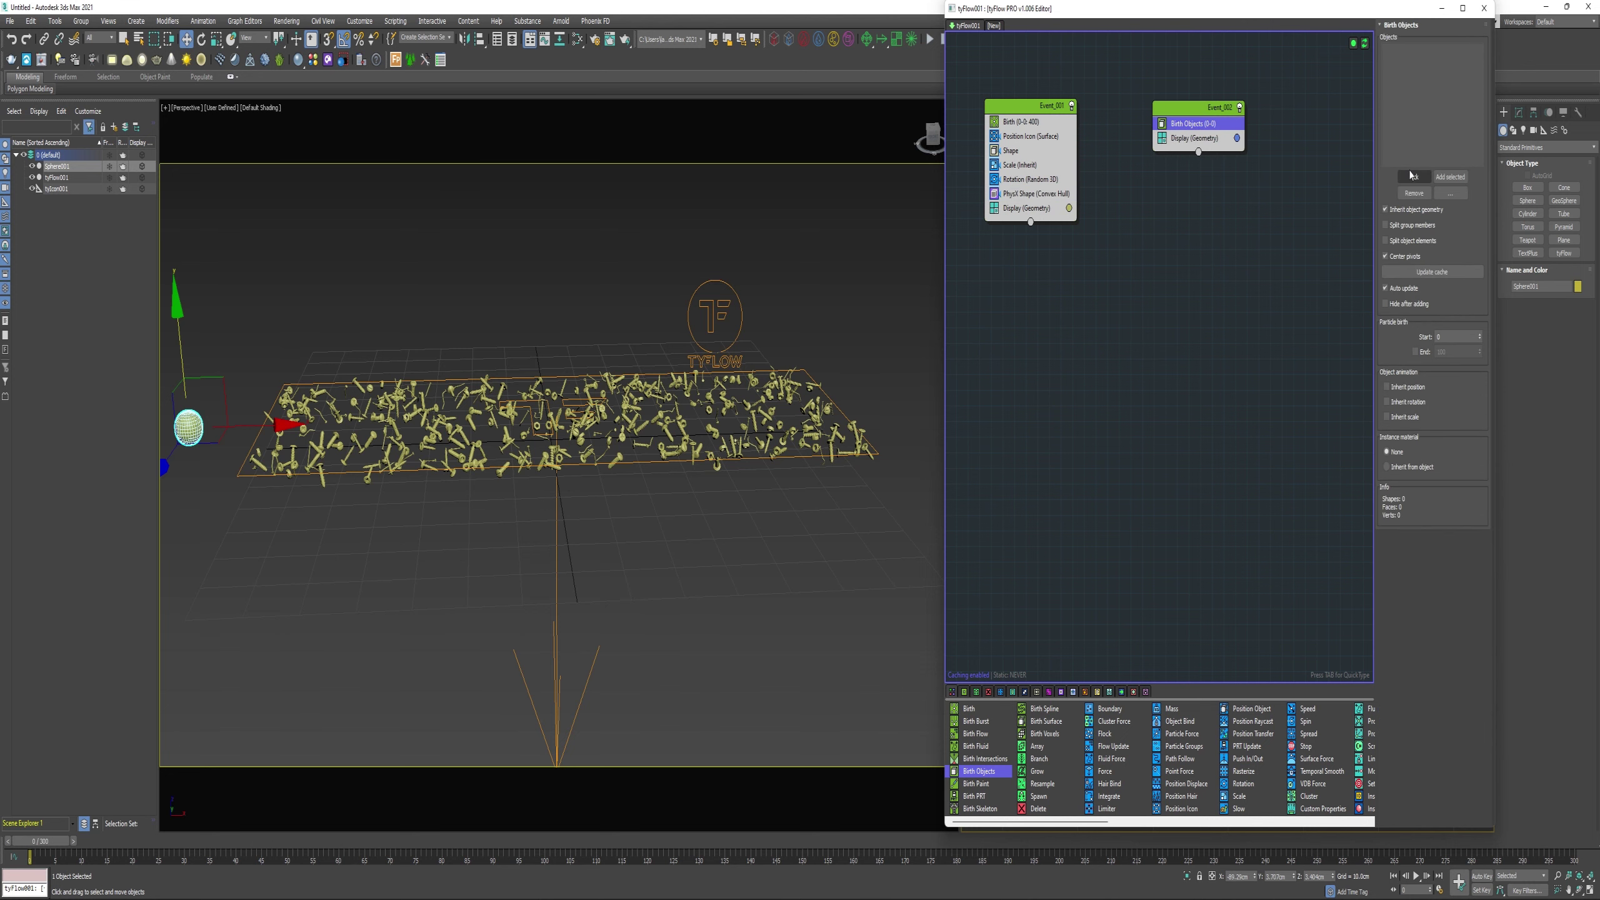
click(183, 426)
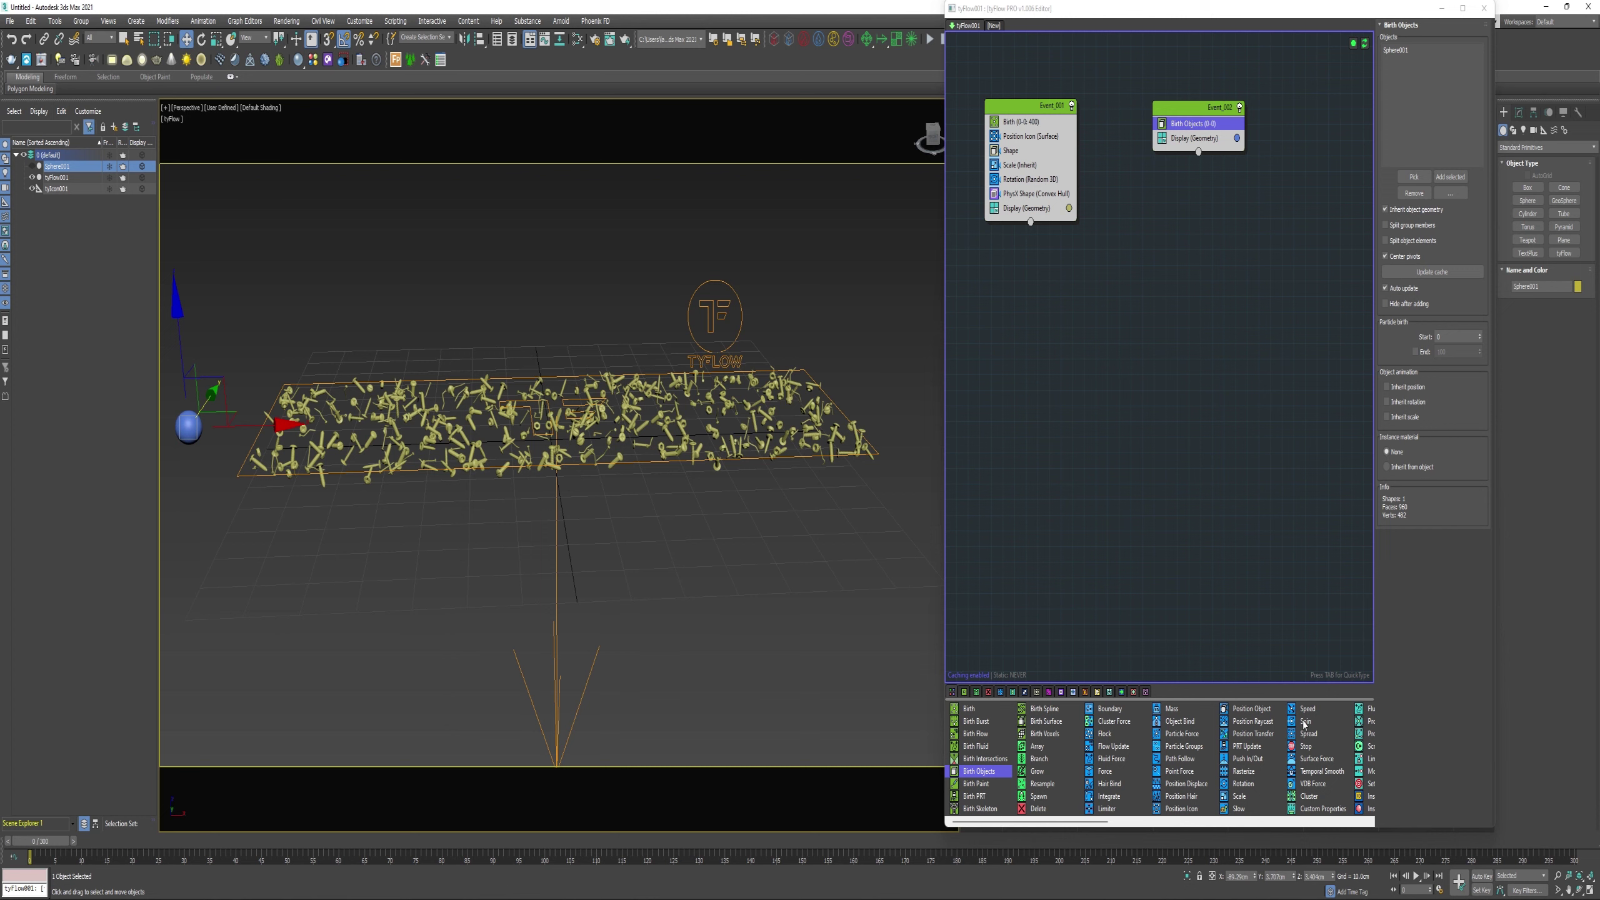
Add a Spin operator with a World space axis of Y 1, Z 0
drag(1303, 724, 1182, 140)
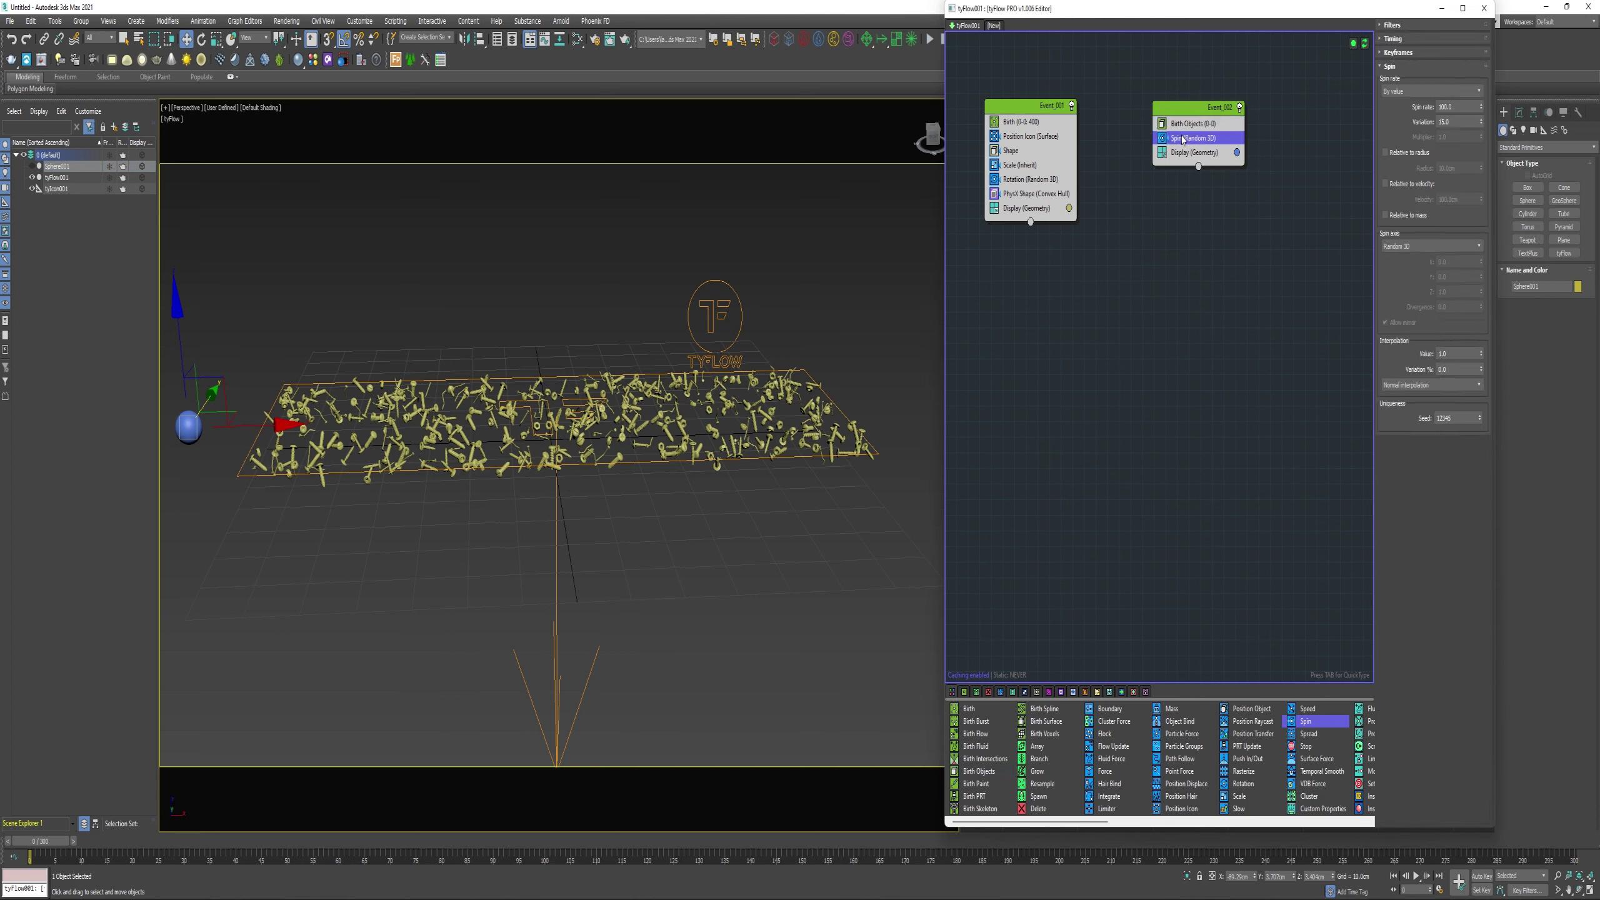
click(1413, 247)
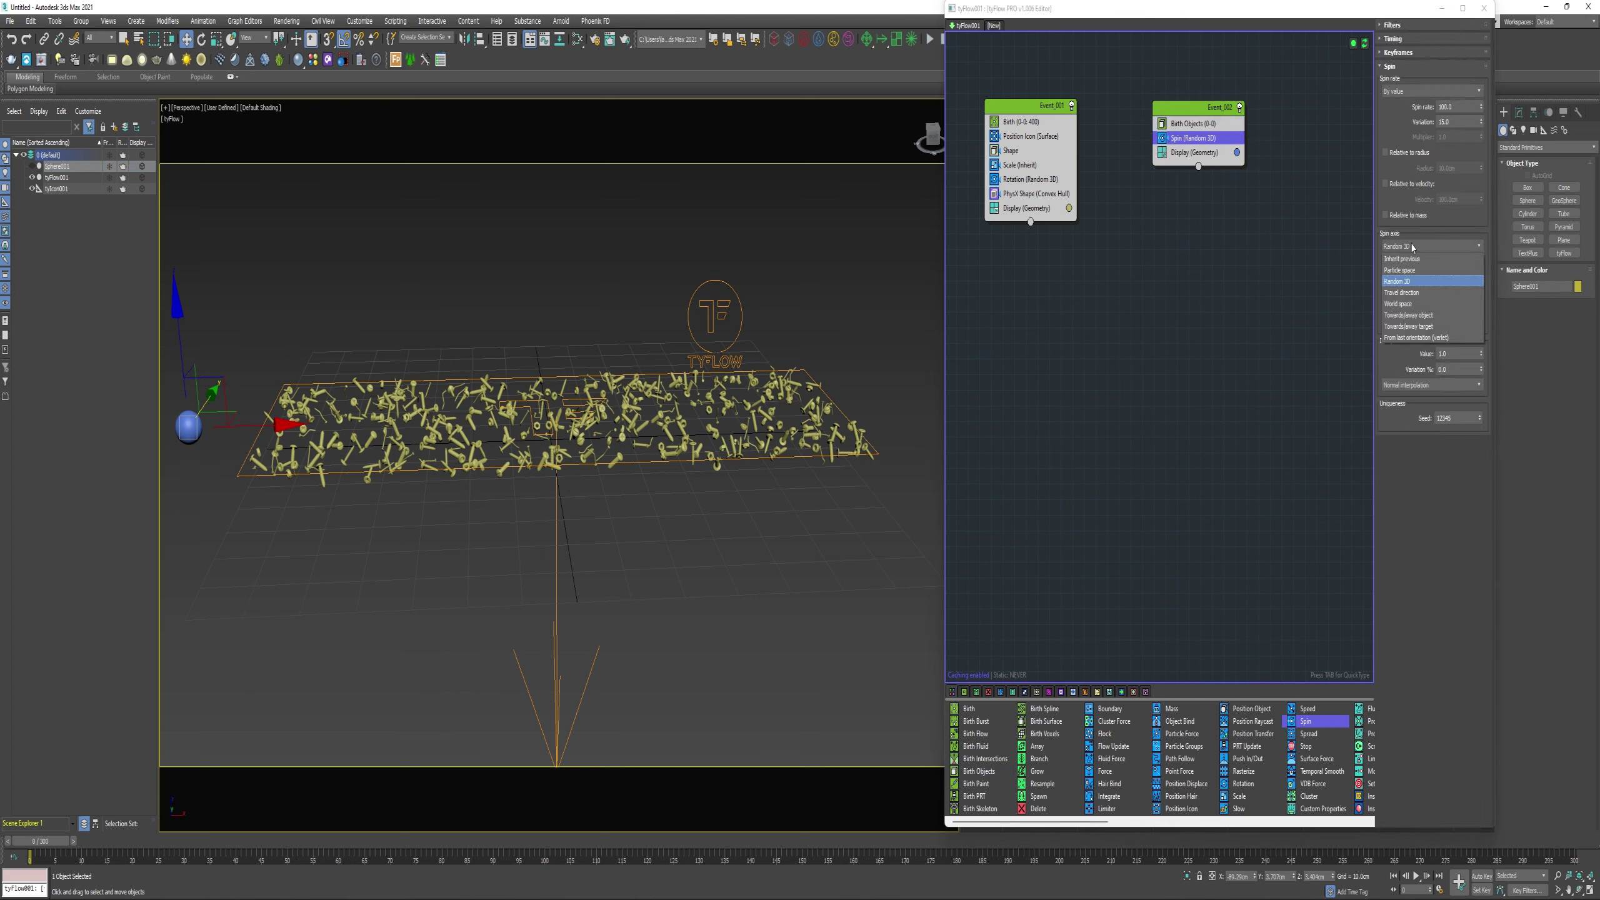
click(1399, 304)
double_click(1437, 292)
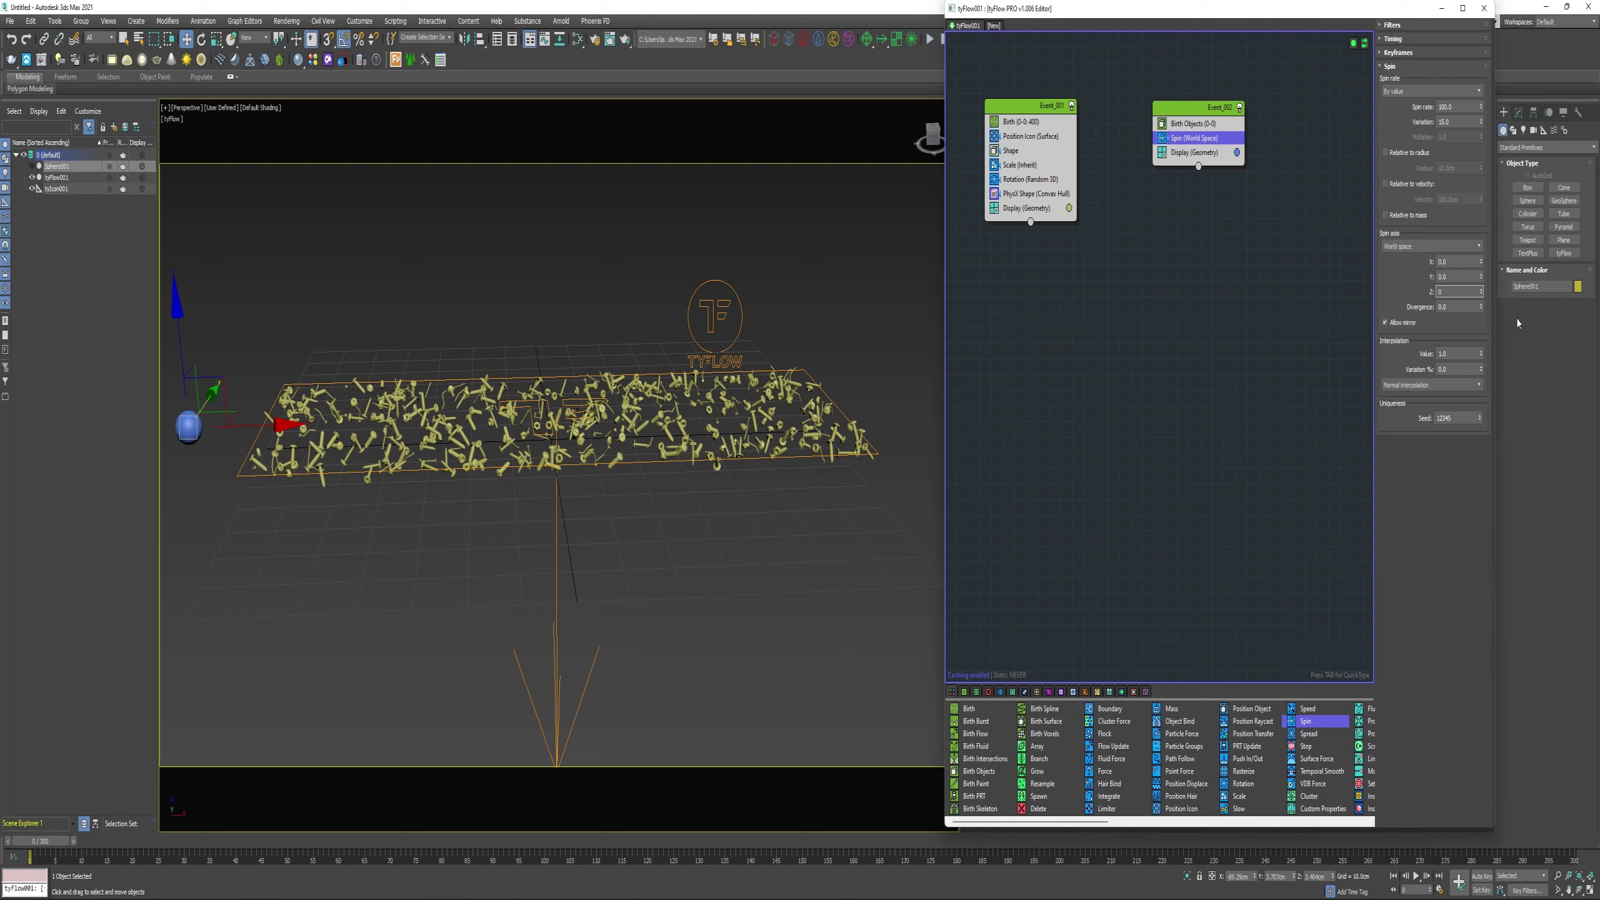
text(0)
click(1454, 277)
key(Return)
Set spin interpolation 0.75 and rate 400, then add a convex-hull PhysX Shape
double_click(1457, 354)
text(.75)
click(1392, 40)
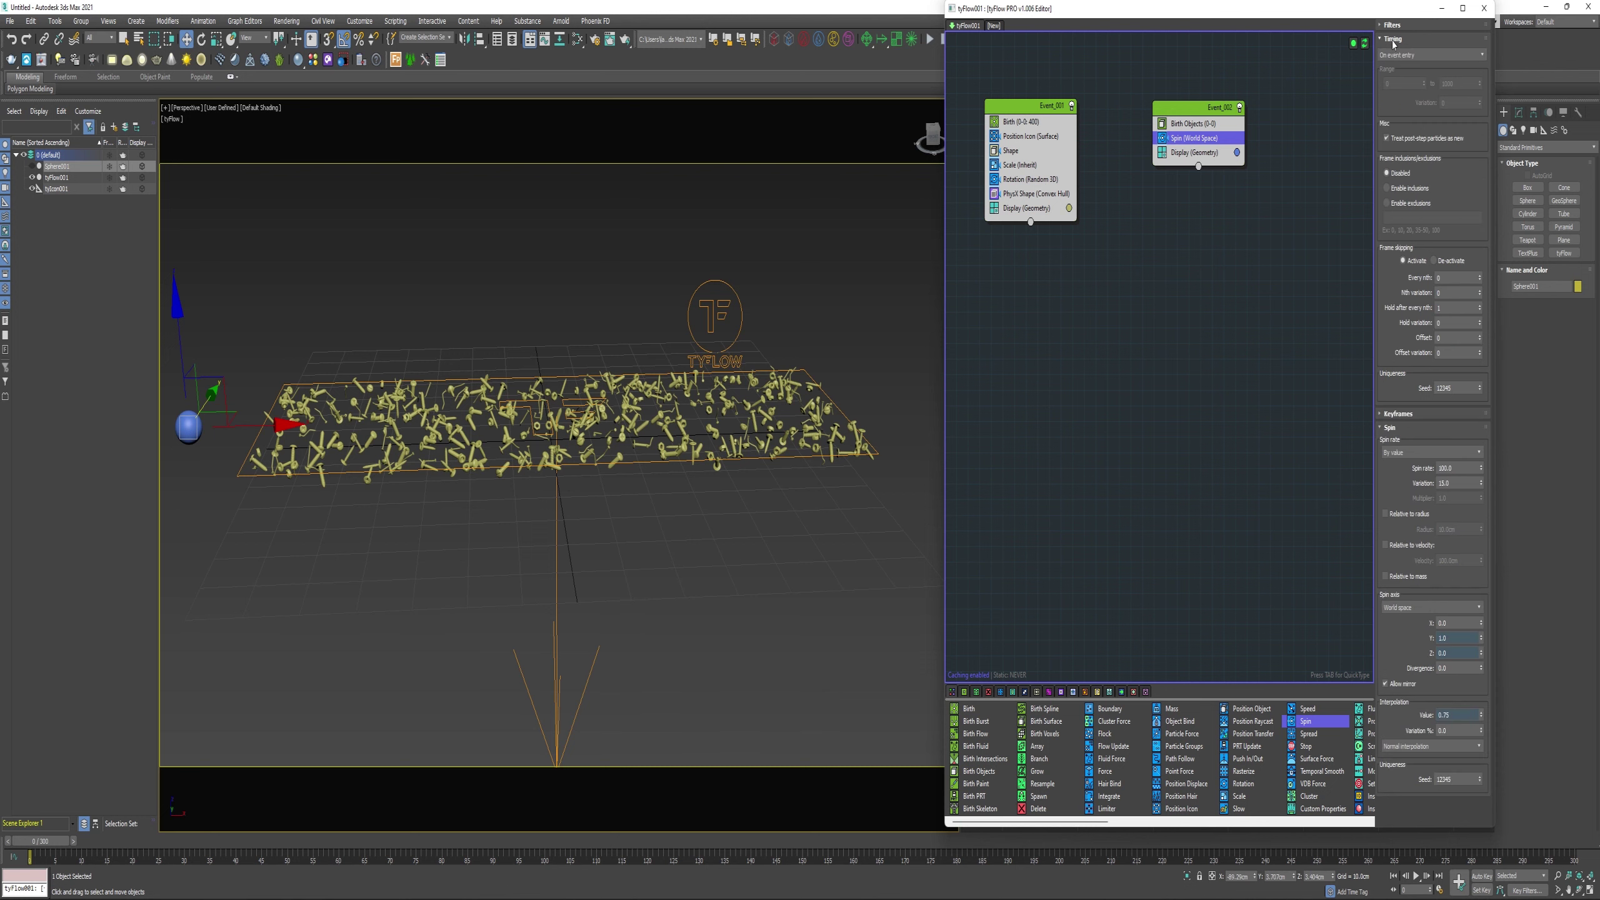
click(1383, 40)
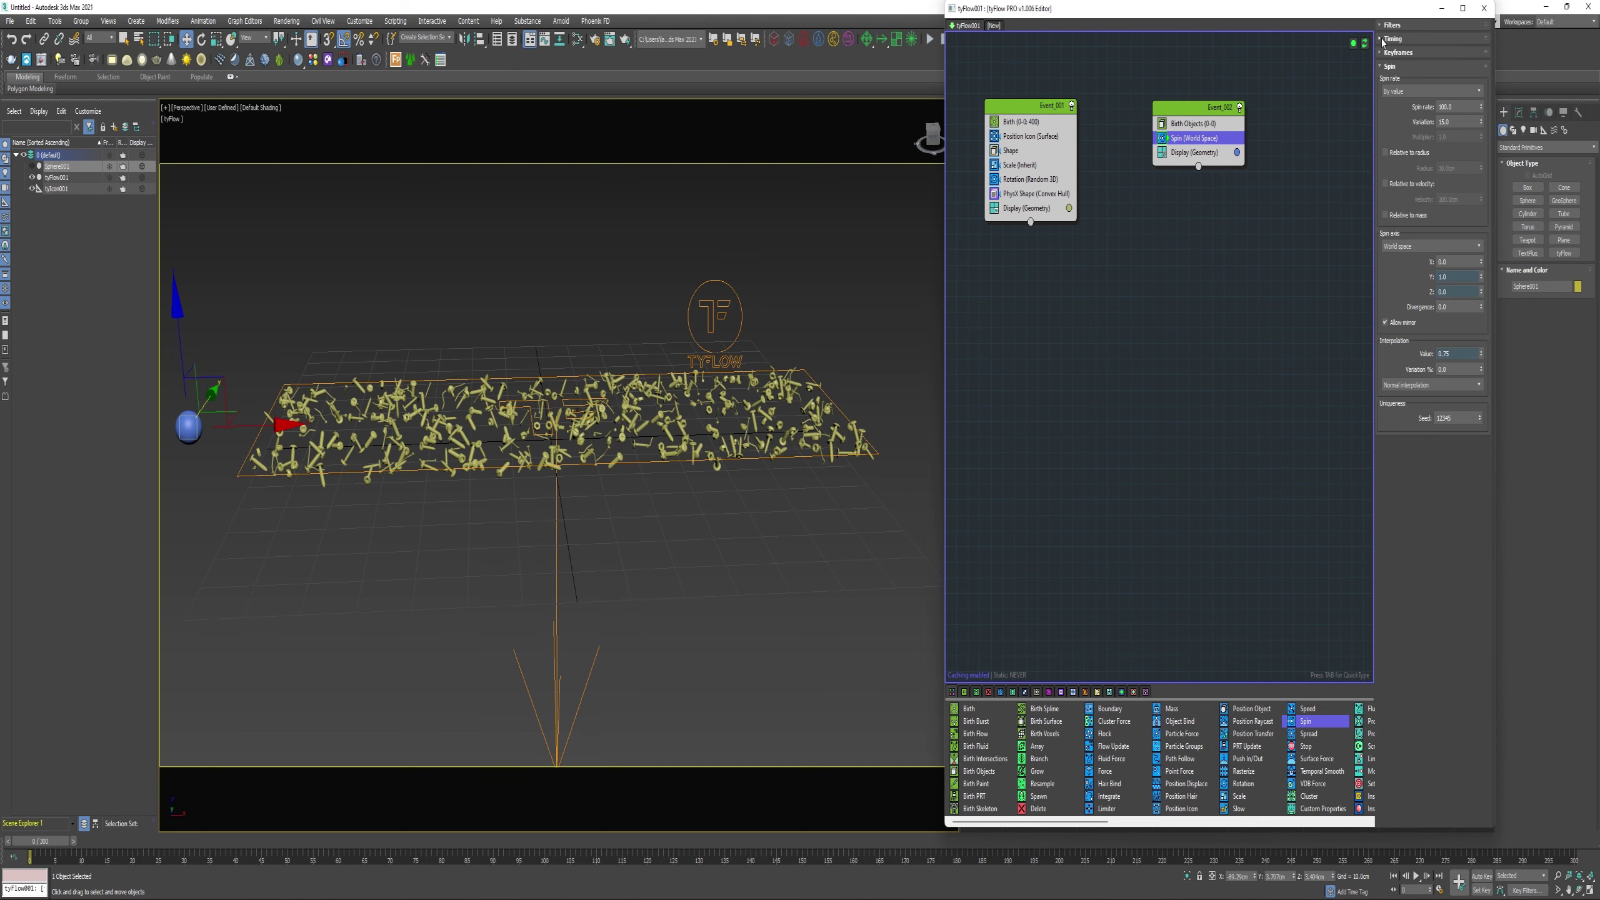
double_click(1453, 106)
key(Return)
scroll(1316, 720, down, 5)
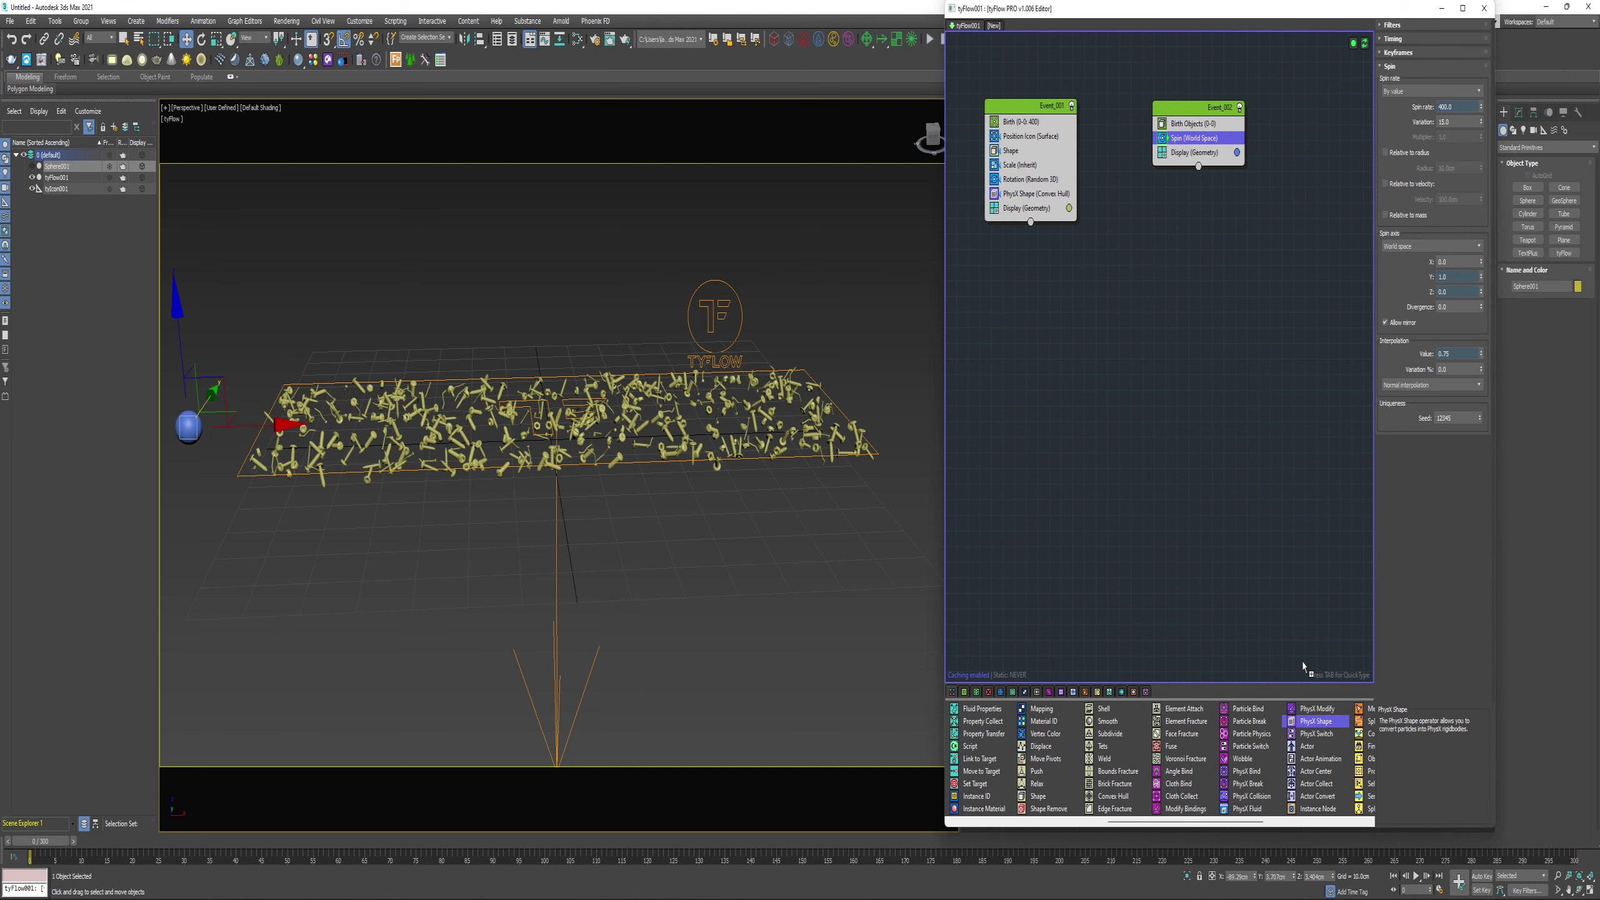
drag(1194, 175, 1197, 152)
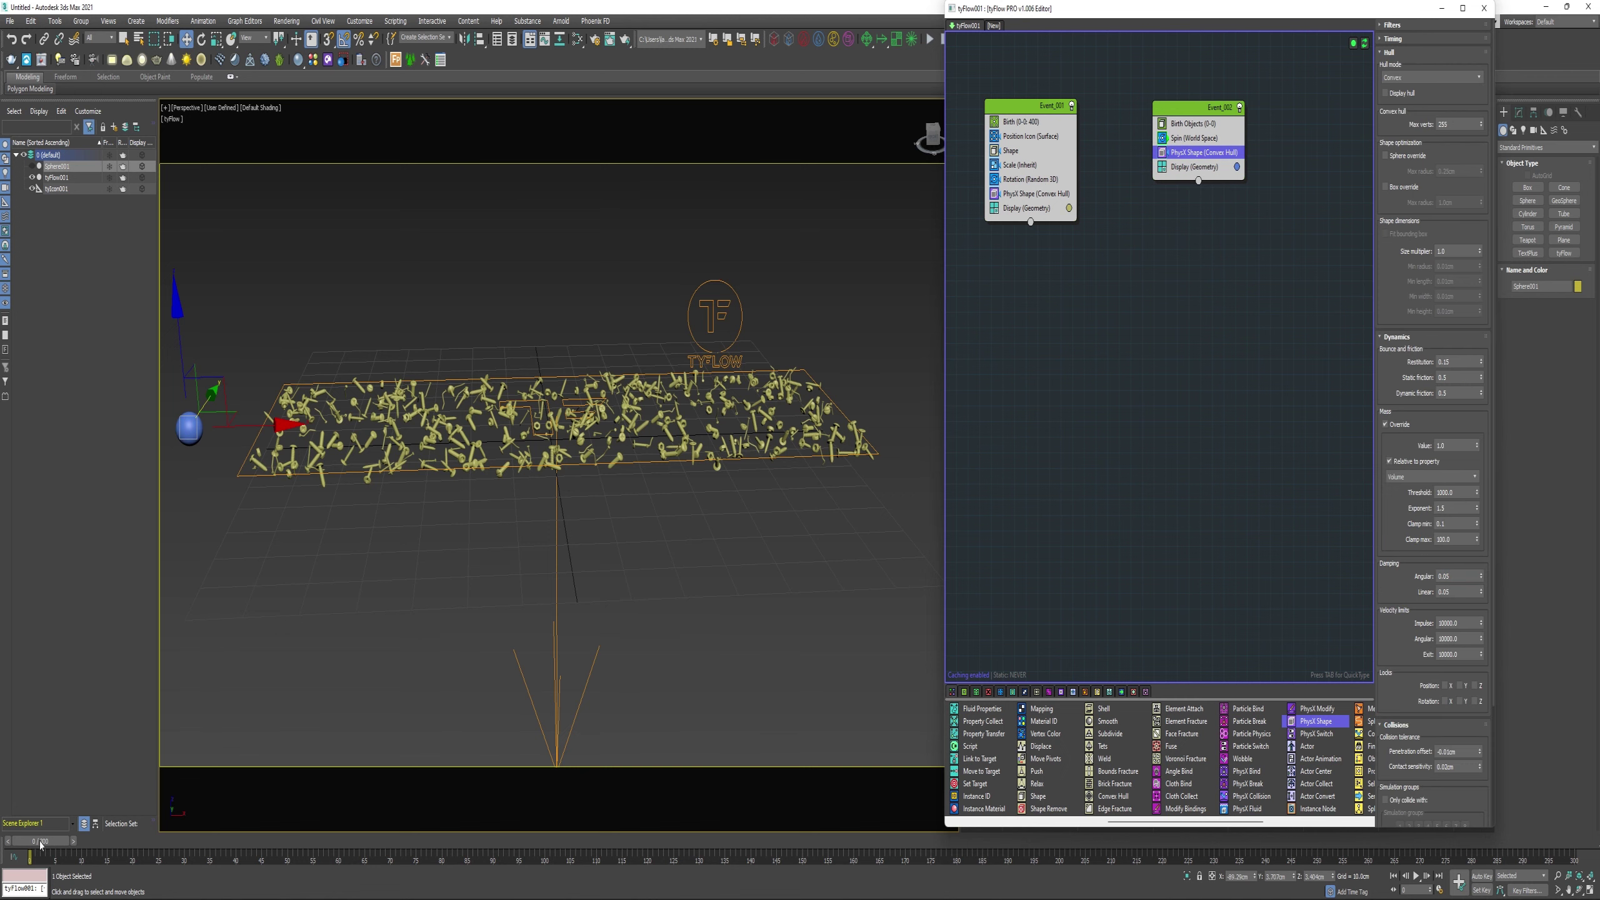
Scrub the time slider forward to watch the sphere roll into the nails
mouse_move(39, 844)
mouse_down()
mouse_move(1064, 797)
mouse_move(38, 831)
mouse_up()
Select tyFlow001 and turn on PhysX simulation groups 1 and 2 in its Modify settings
key(w)
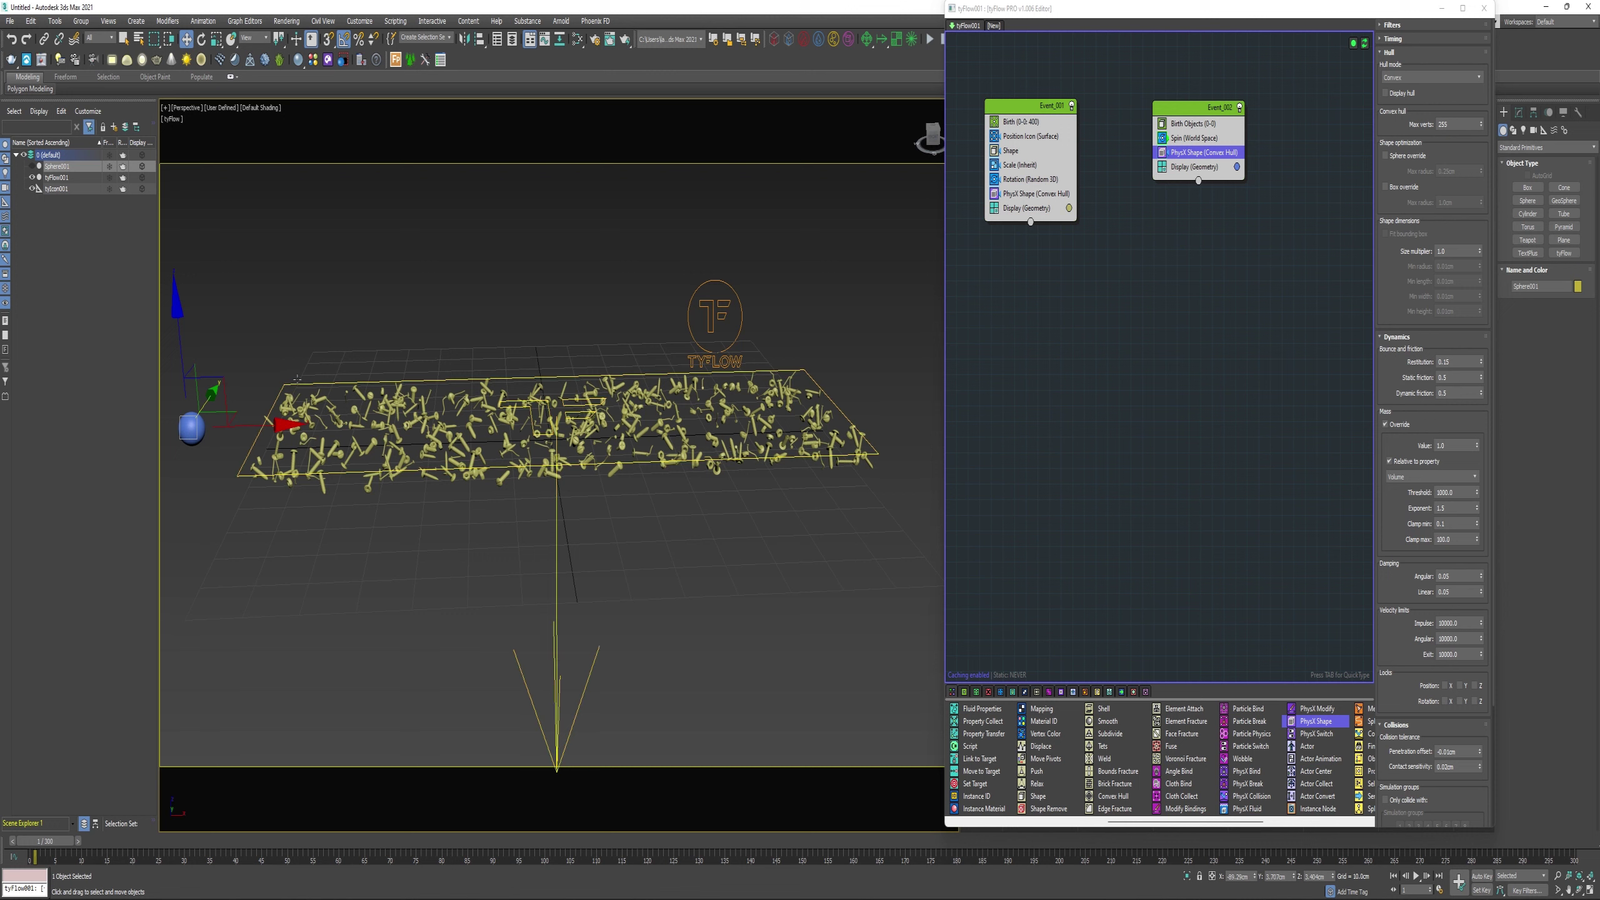
drag(608, 290, 752, 312)
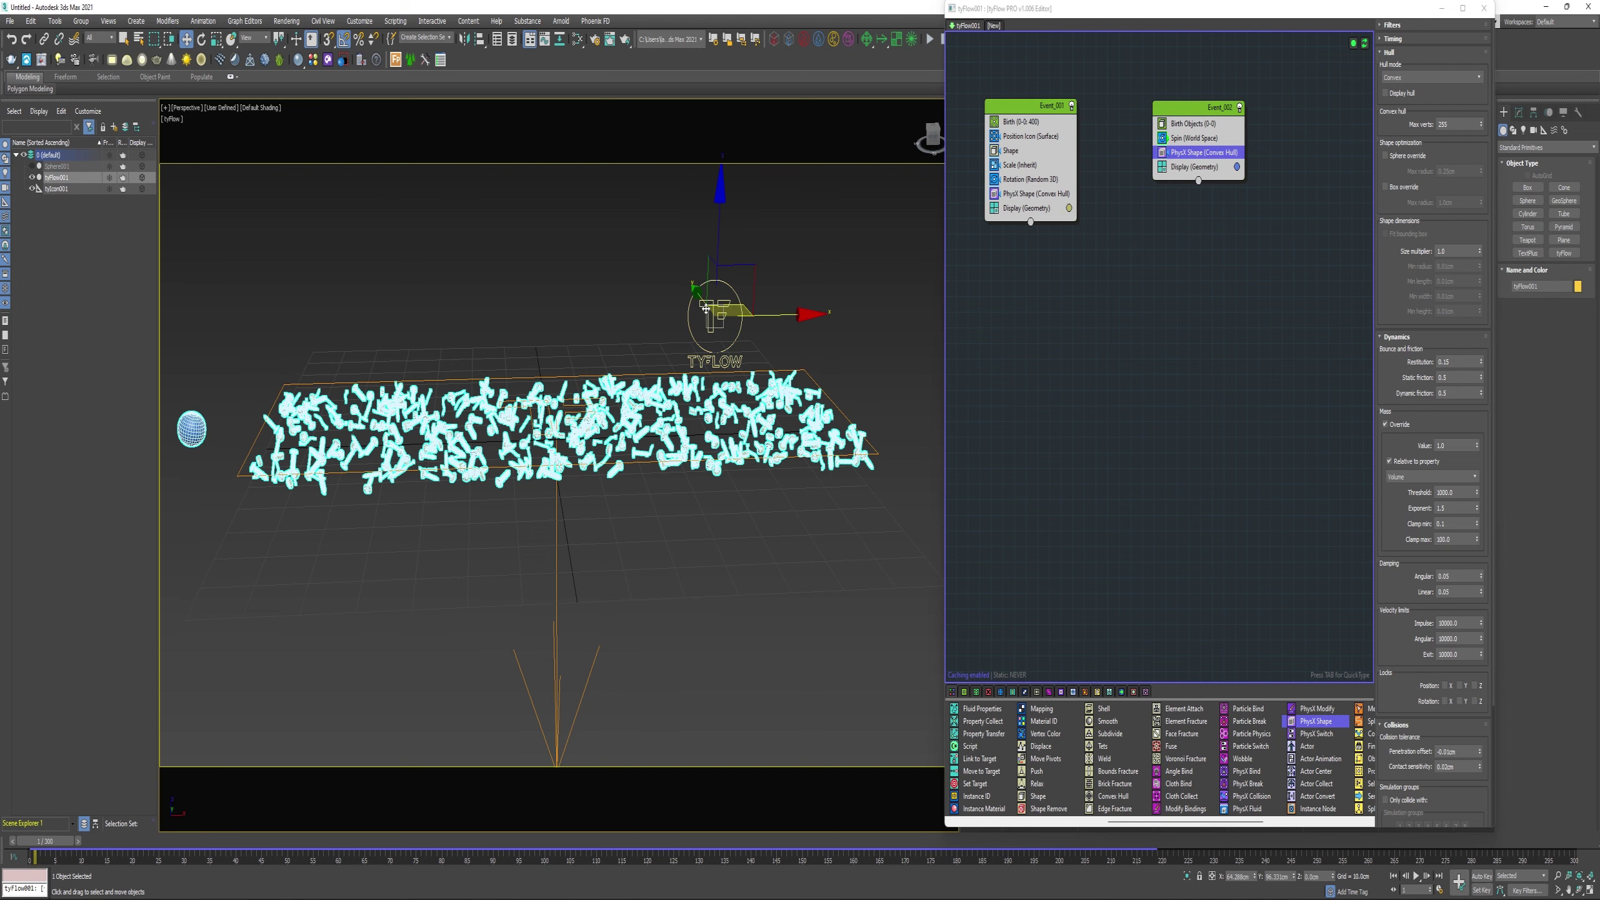
click(1519, 112)
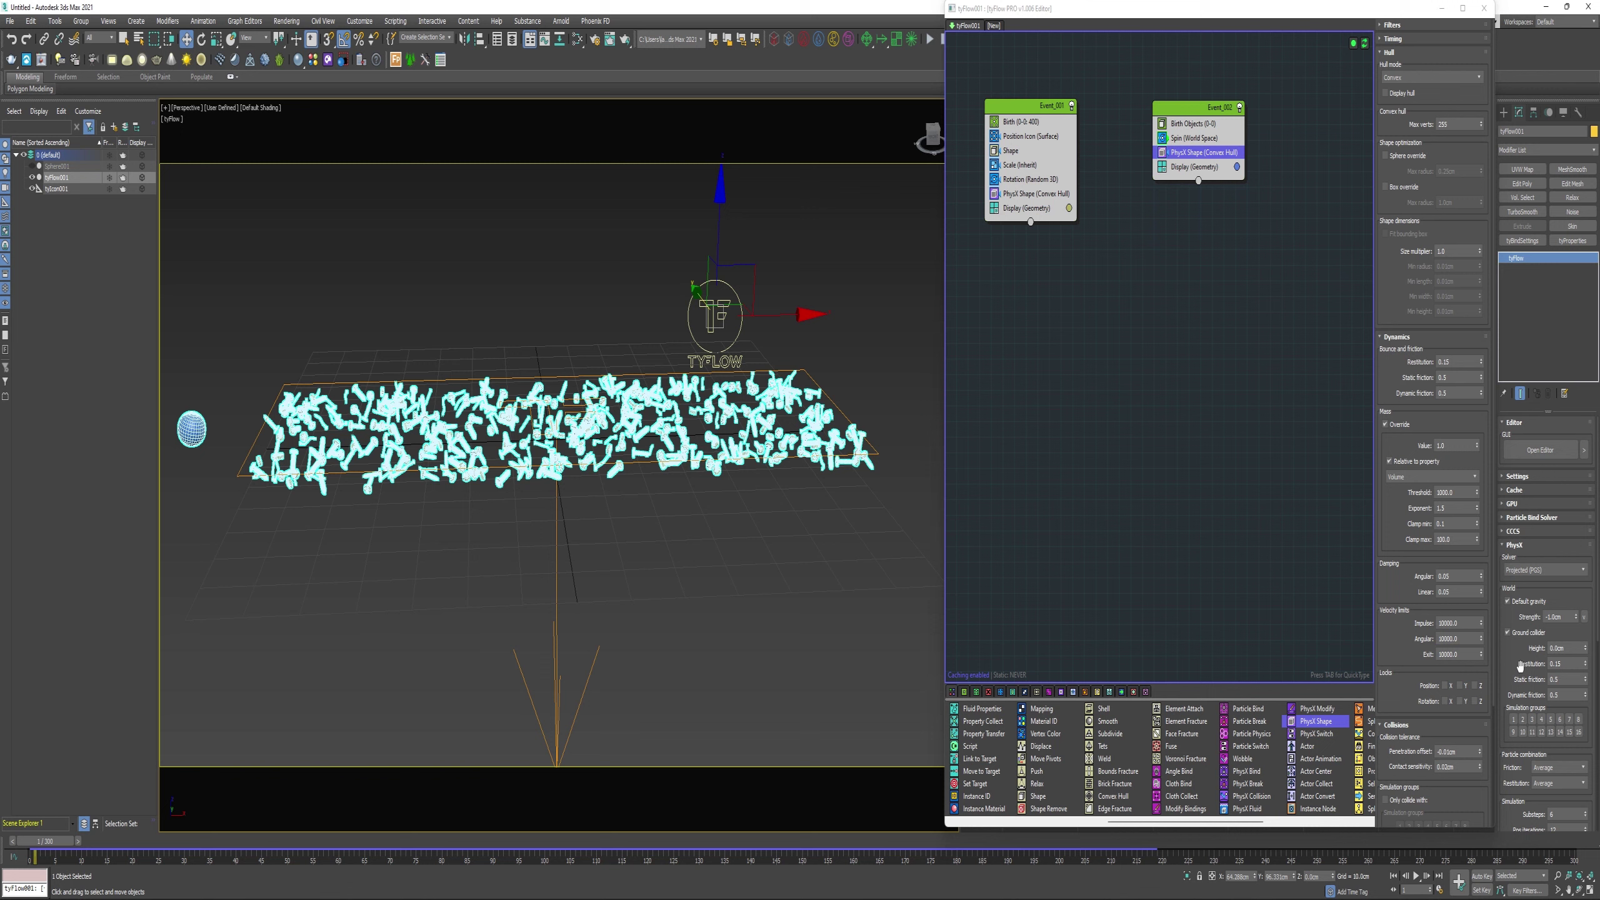
scroll(1519, 661, down, 3)
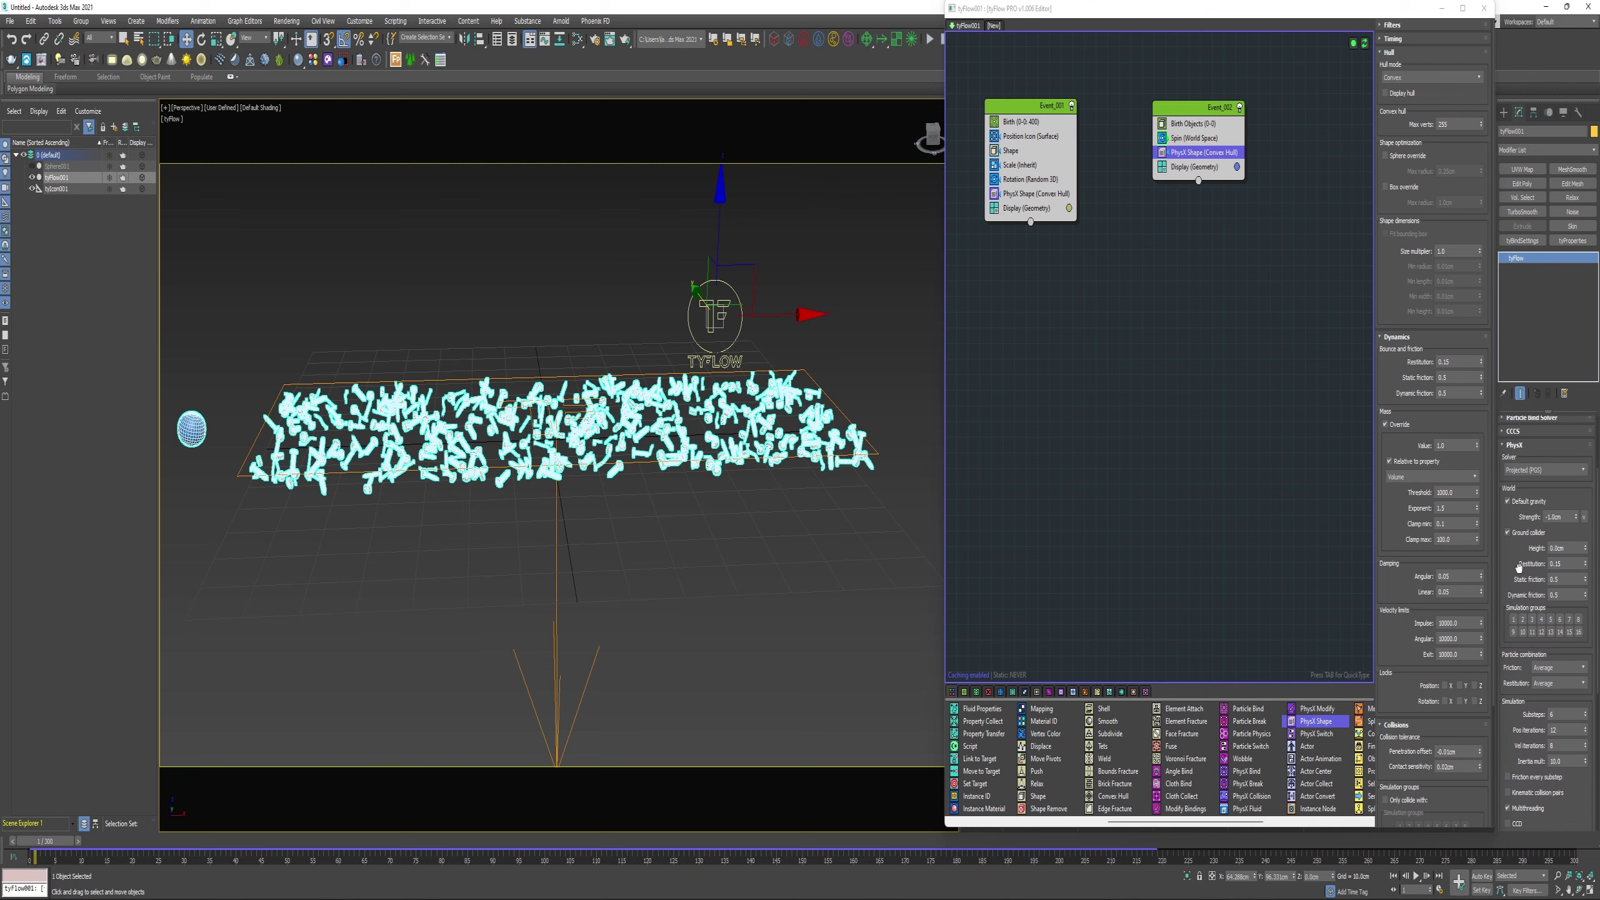
click(1513, 619)
click(1522, 618)
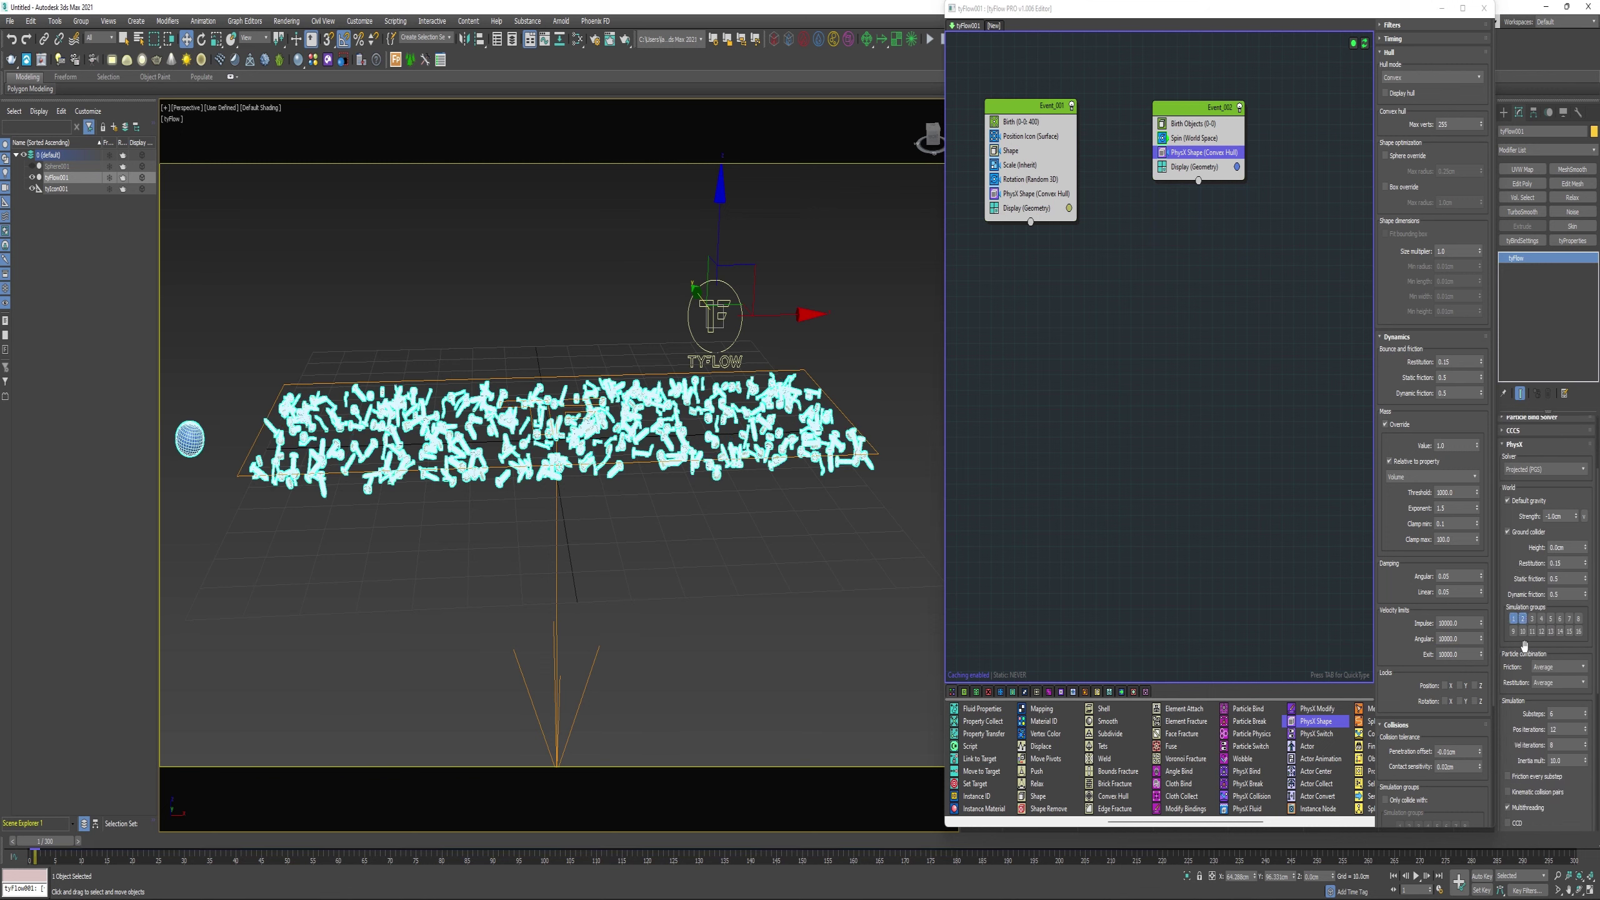
drag(31, 842, 29, 848)
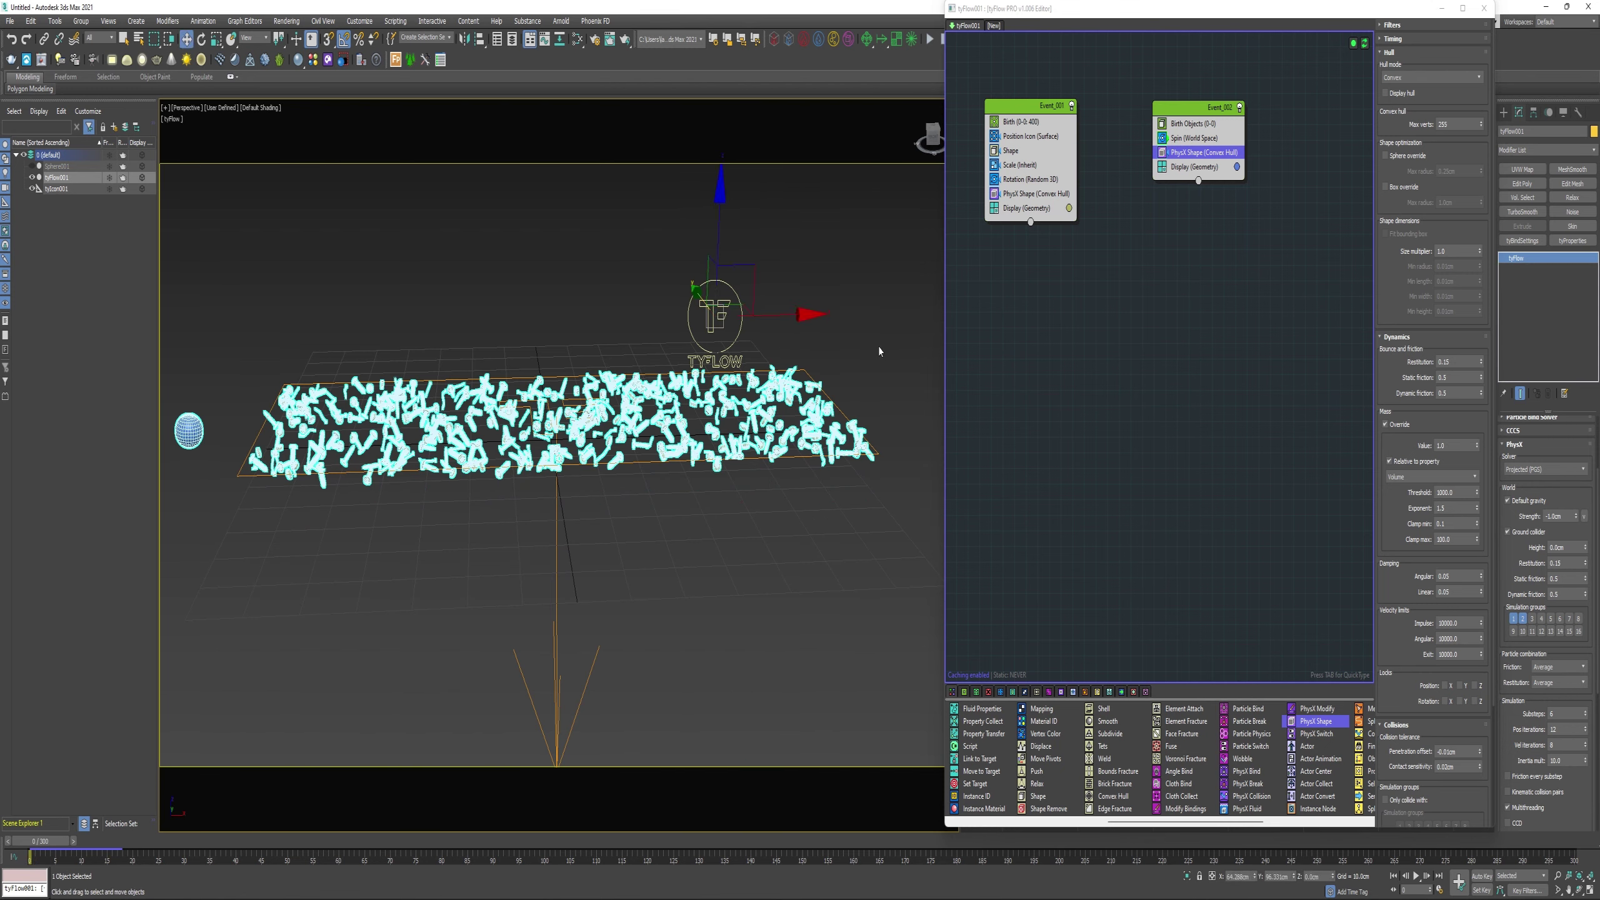
click(1513, 618)
click(1514, 618)
Add a Particle Groups operator to the first event and rename the second event 'Sphere'
scroll(1008, 776, up, 5)
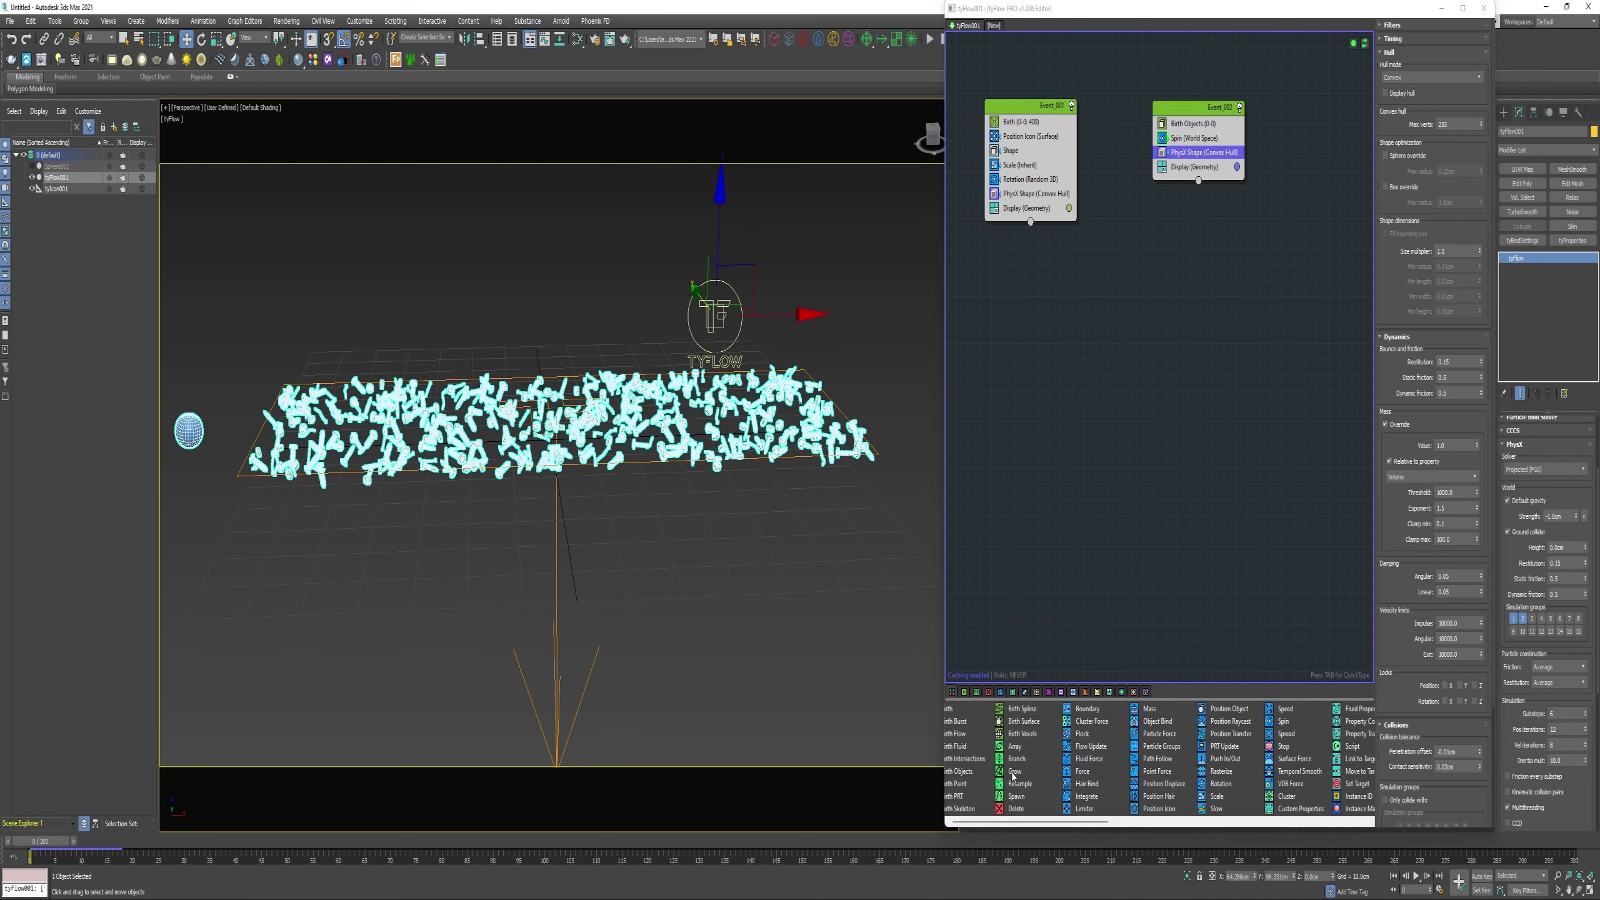
drag(1151, 746, 1215, 126)
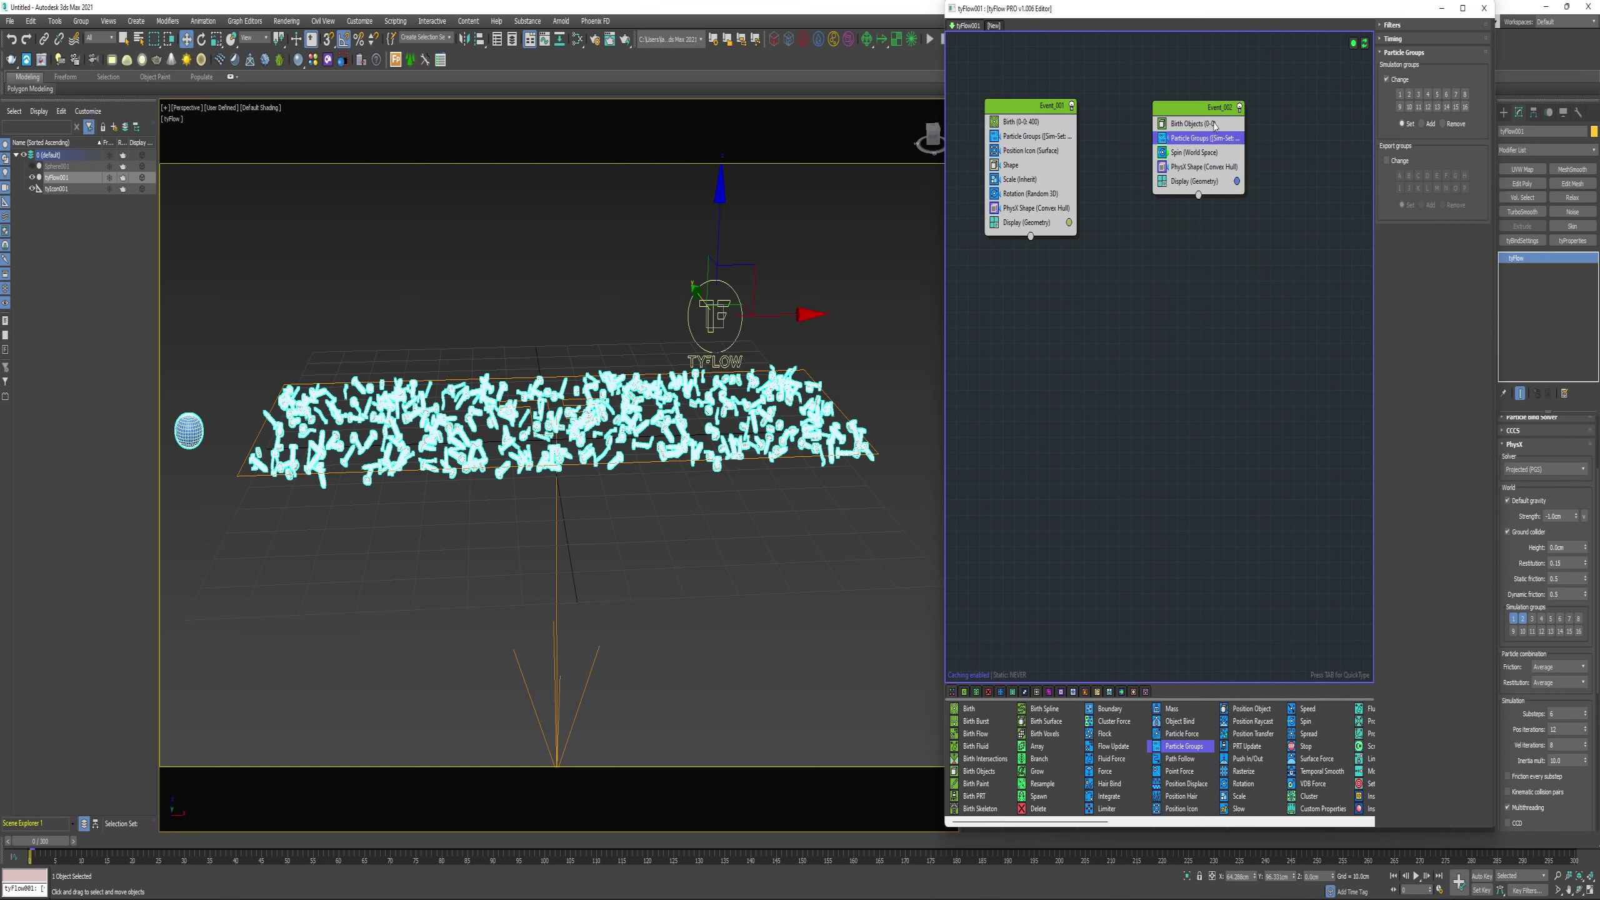
right_click(1217, 118)
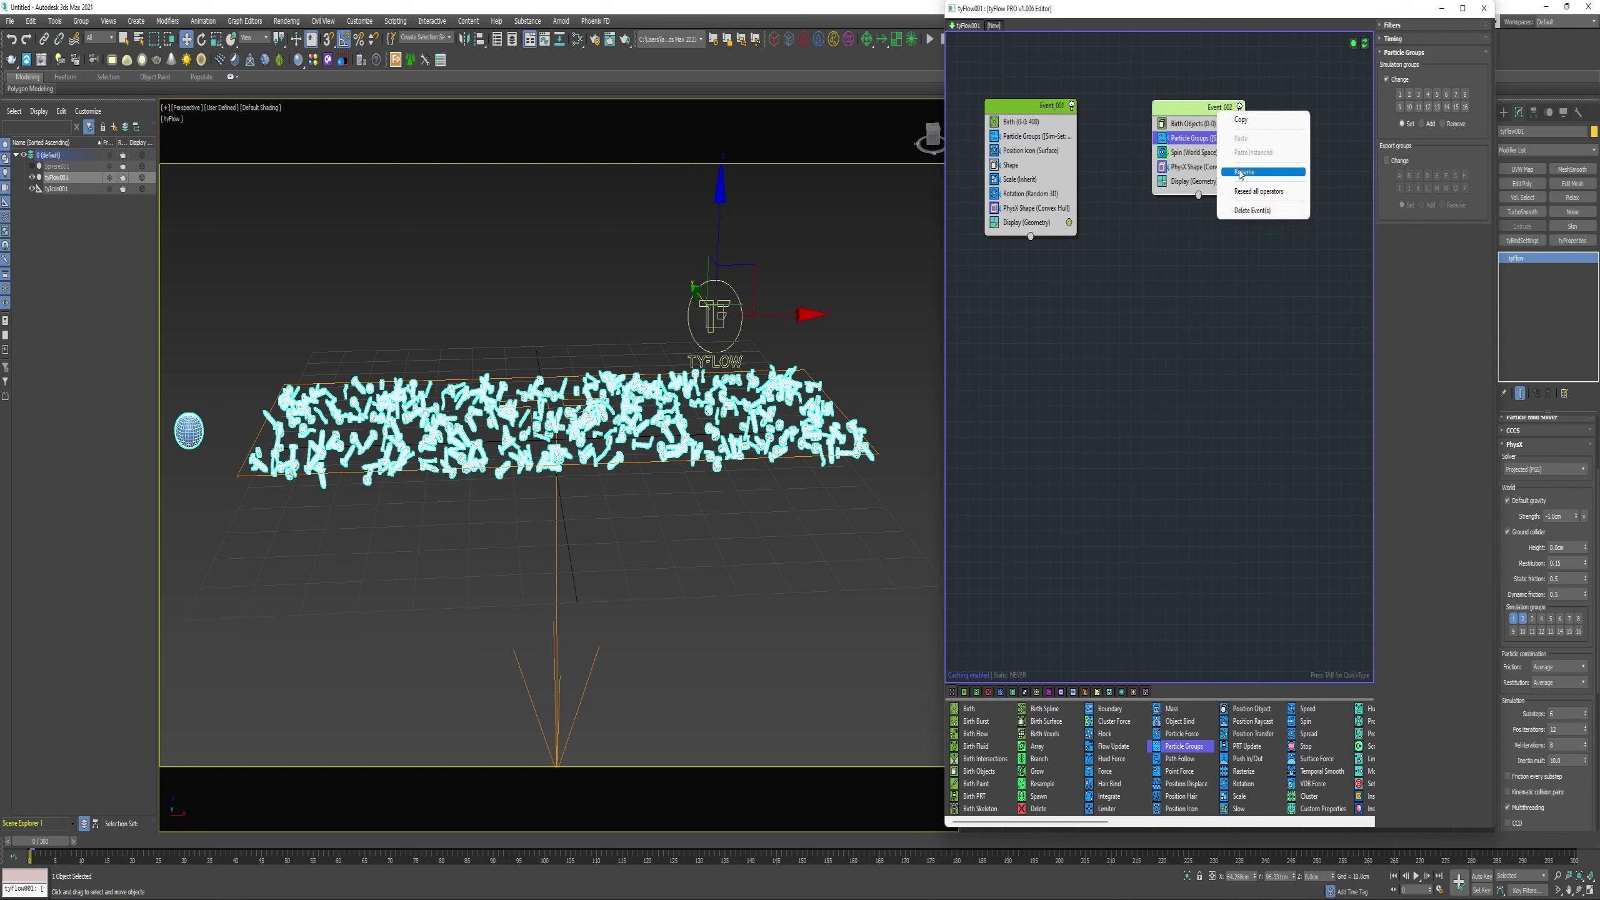
click(1246, 168)
text(Sphere)
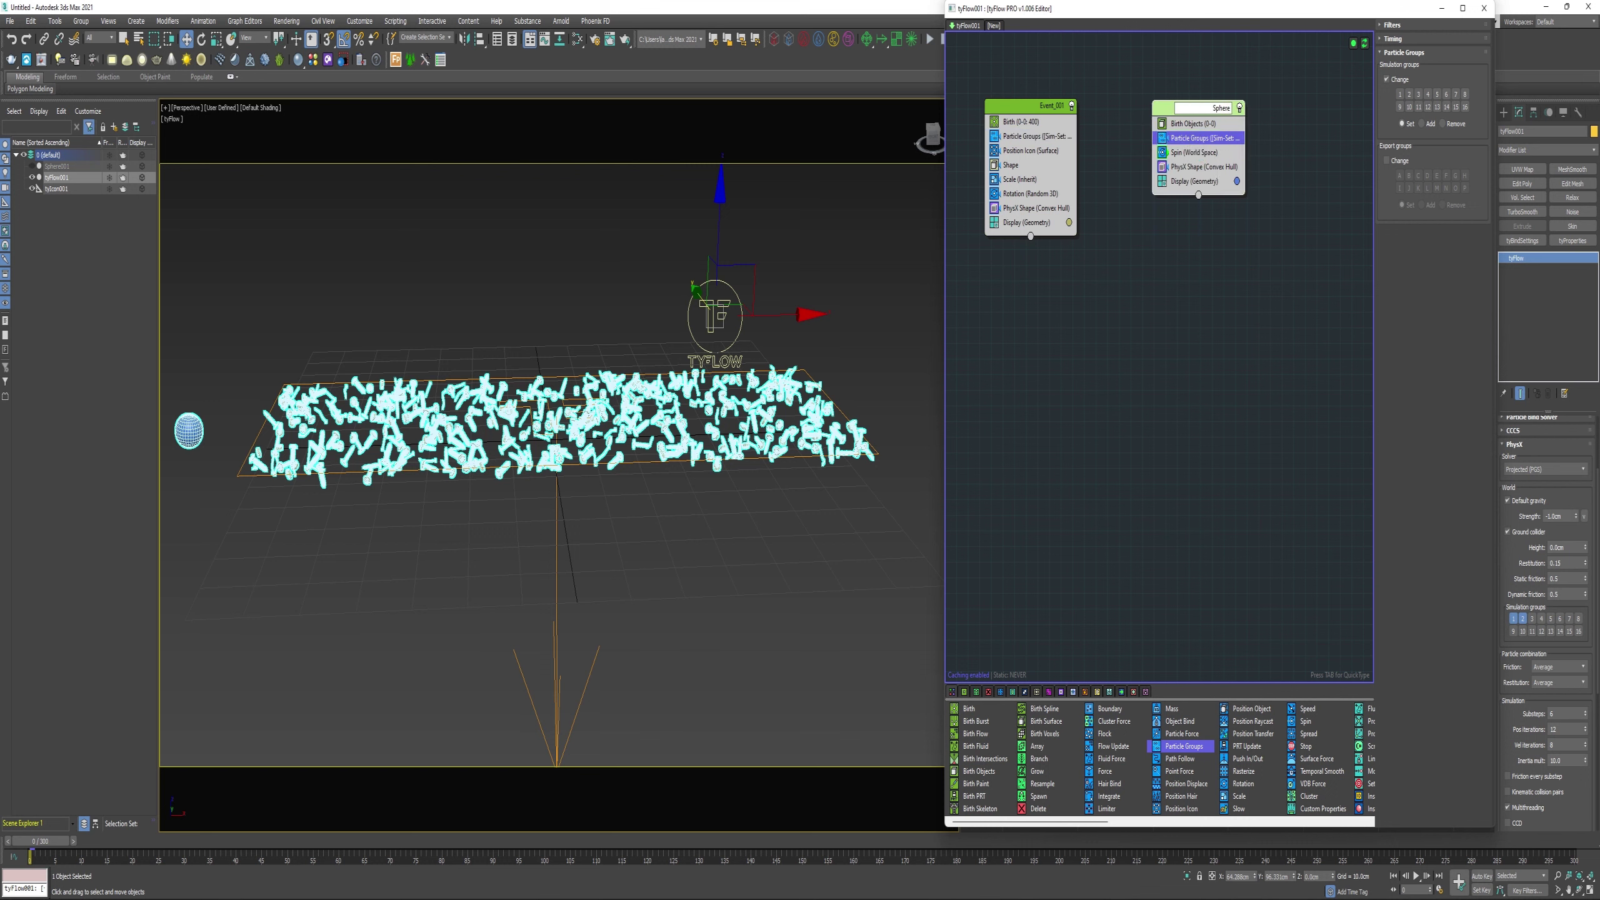
key(Return)
Rename the first event 'Hardware' and assign simulation group 1 in its Particle Groups
right_click(1048, 105)
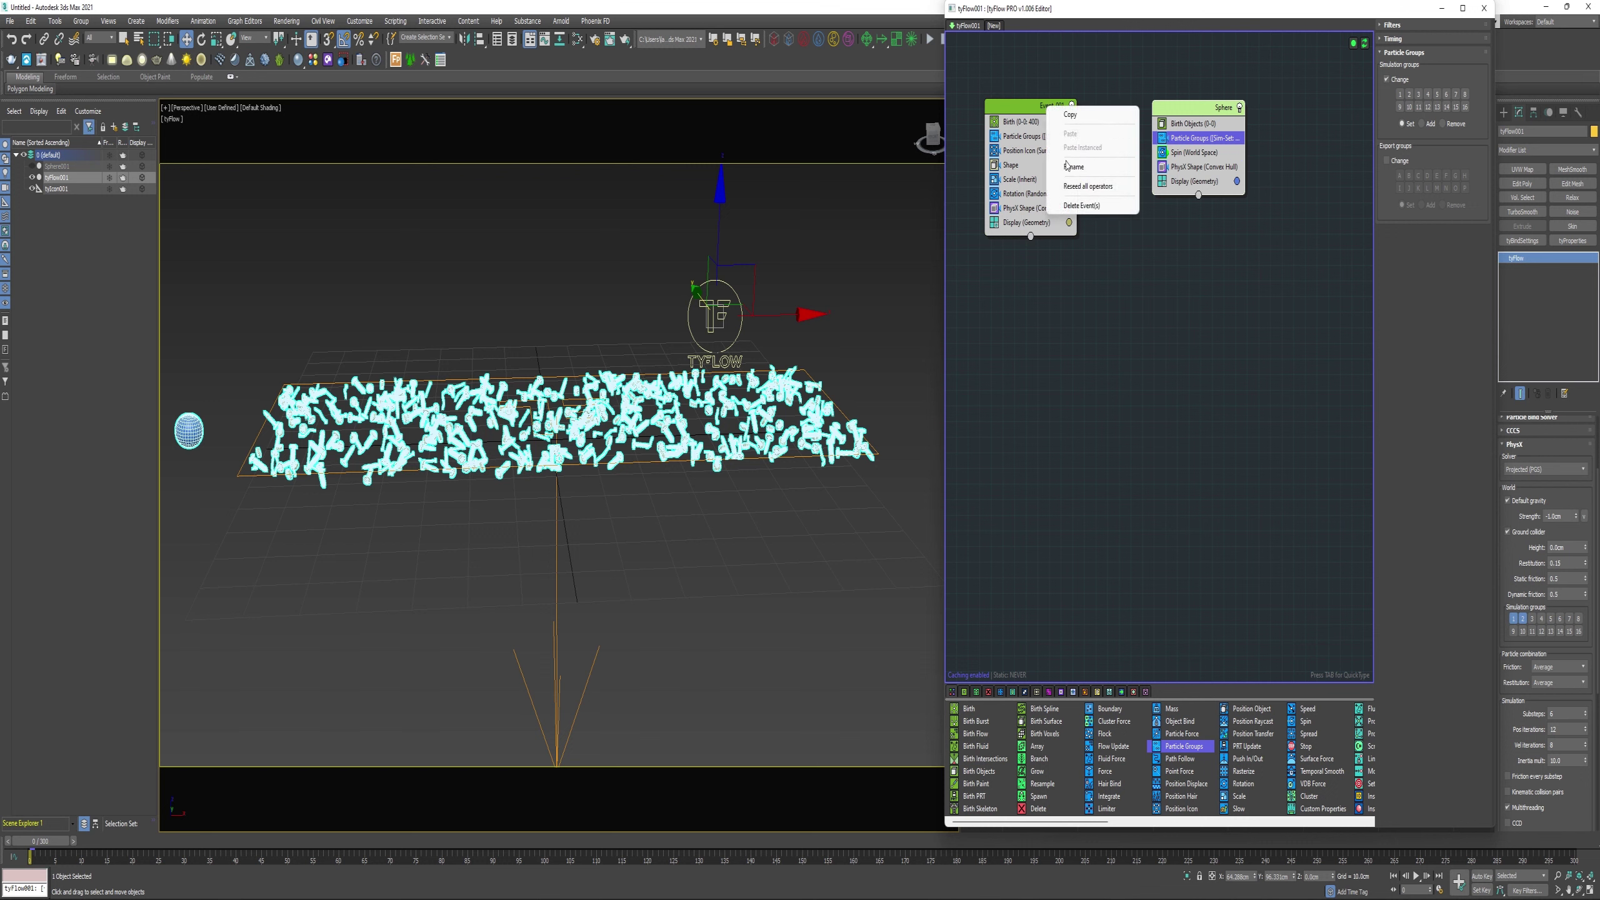
click(1070, 167)
text(Hard)
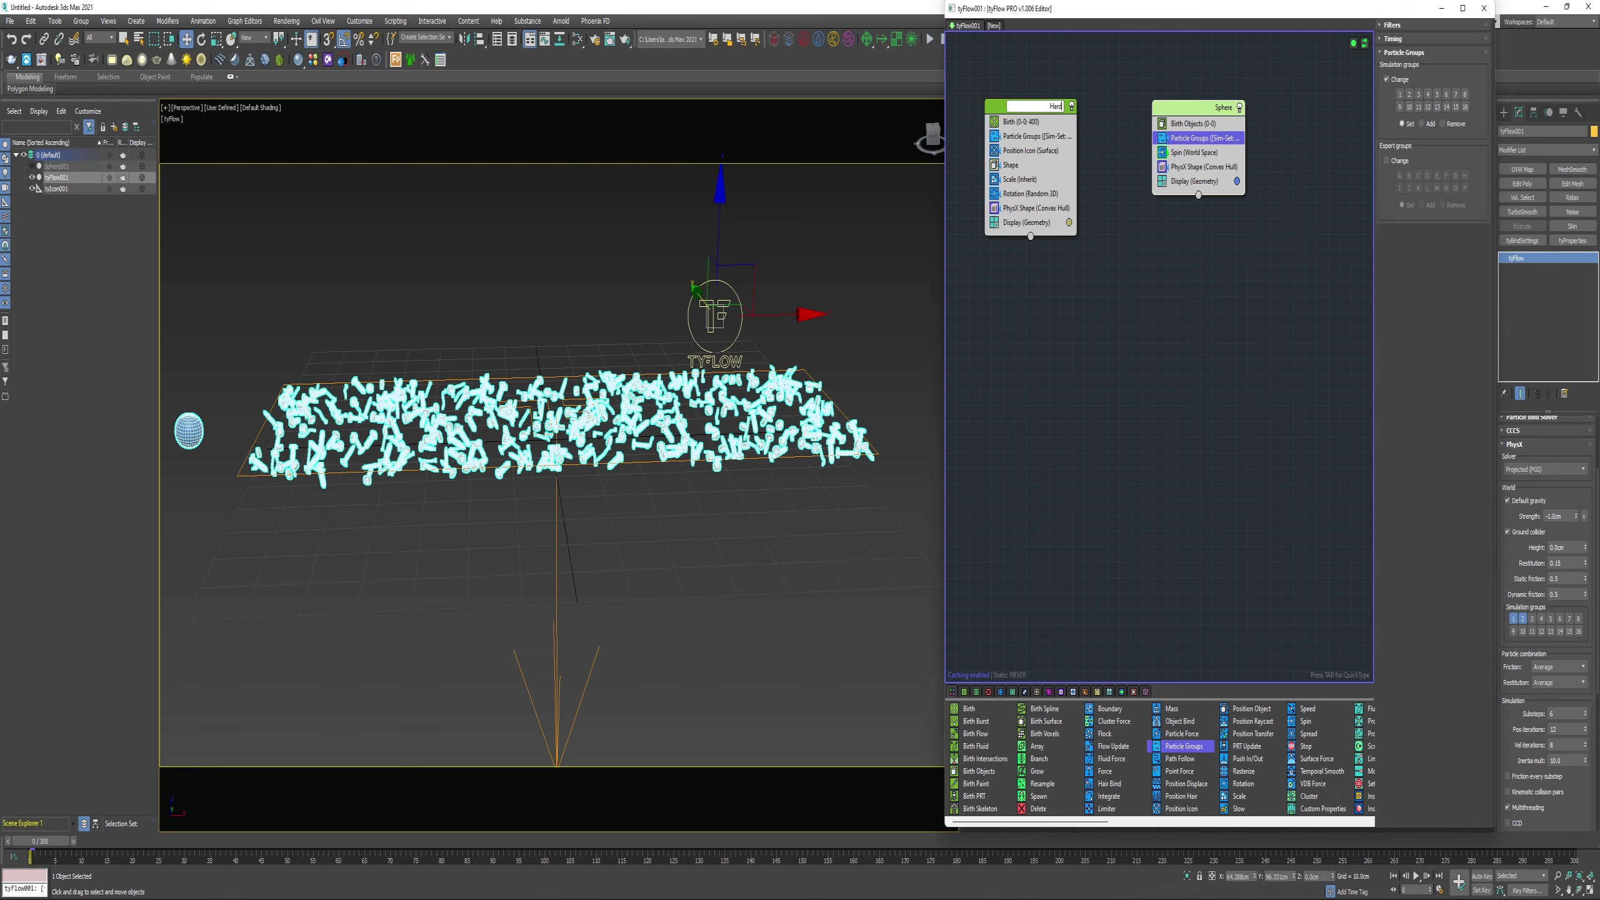
text(ware)
key(Return)
click(1401, 95)
click(1047, 137)
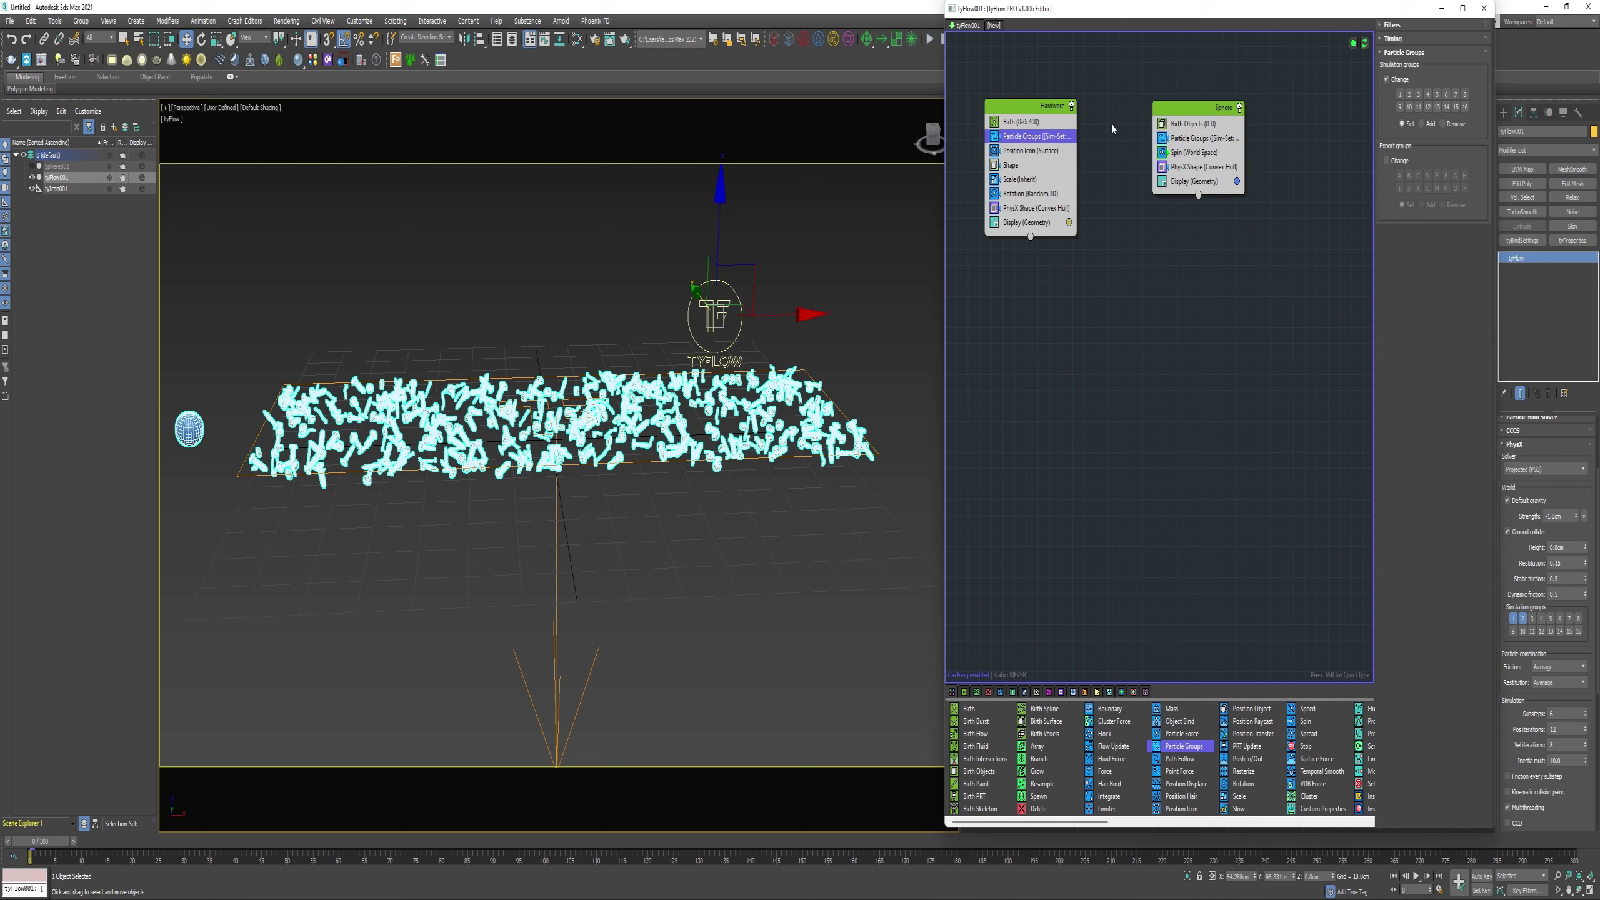
Scrub the timeline to preview the sphere's motion, then rewind near the start
click(794, 523)
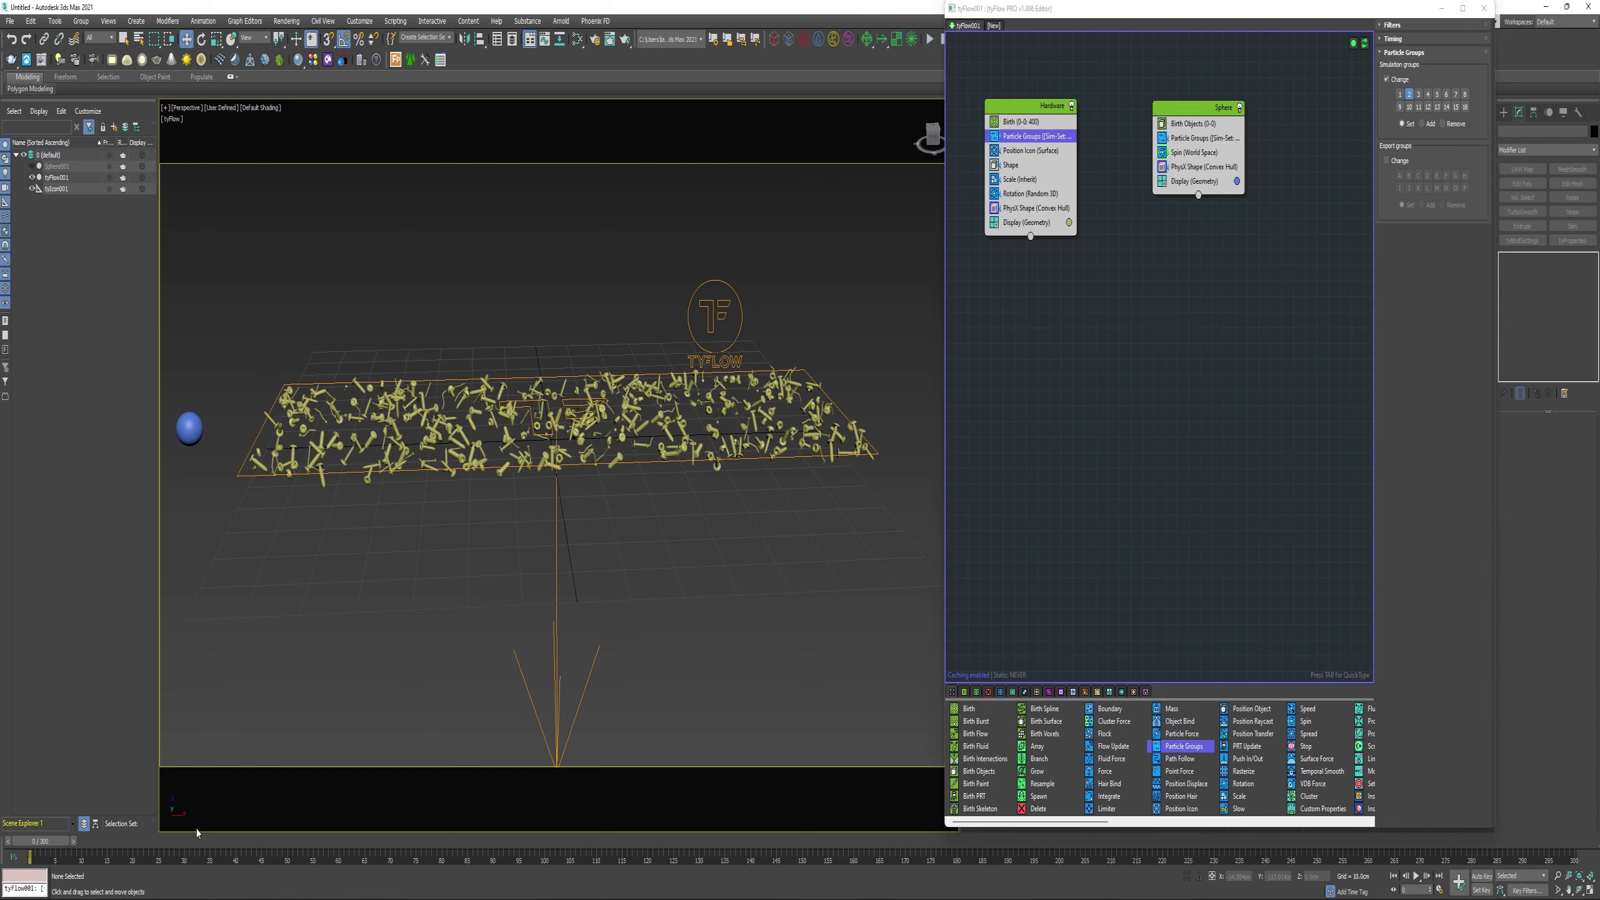
drag(64, 839, 691, 830)
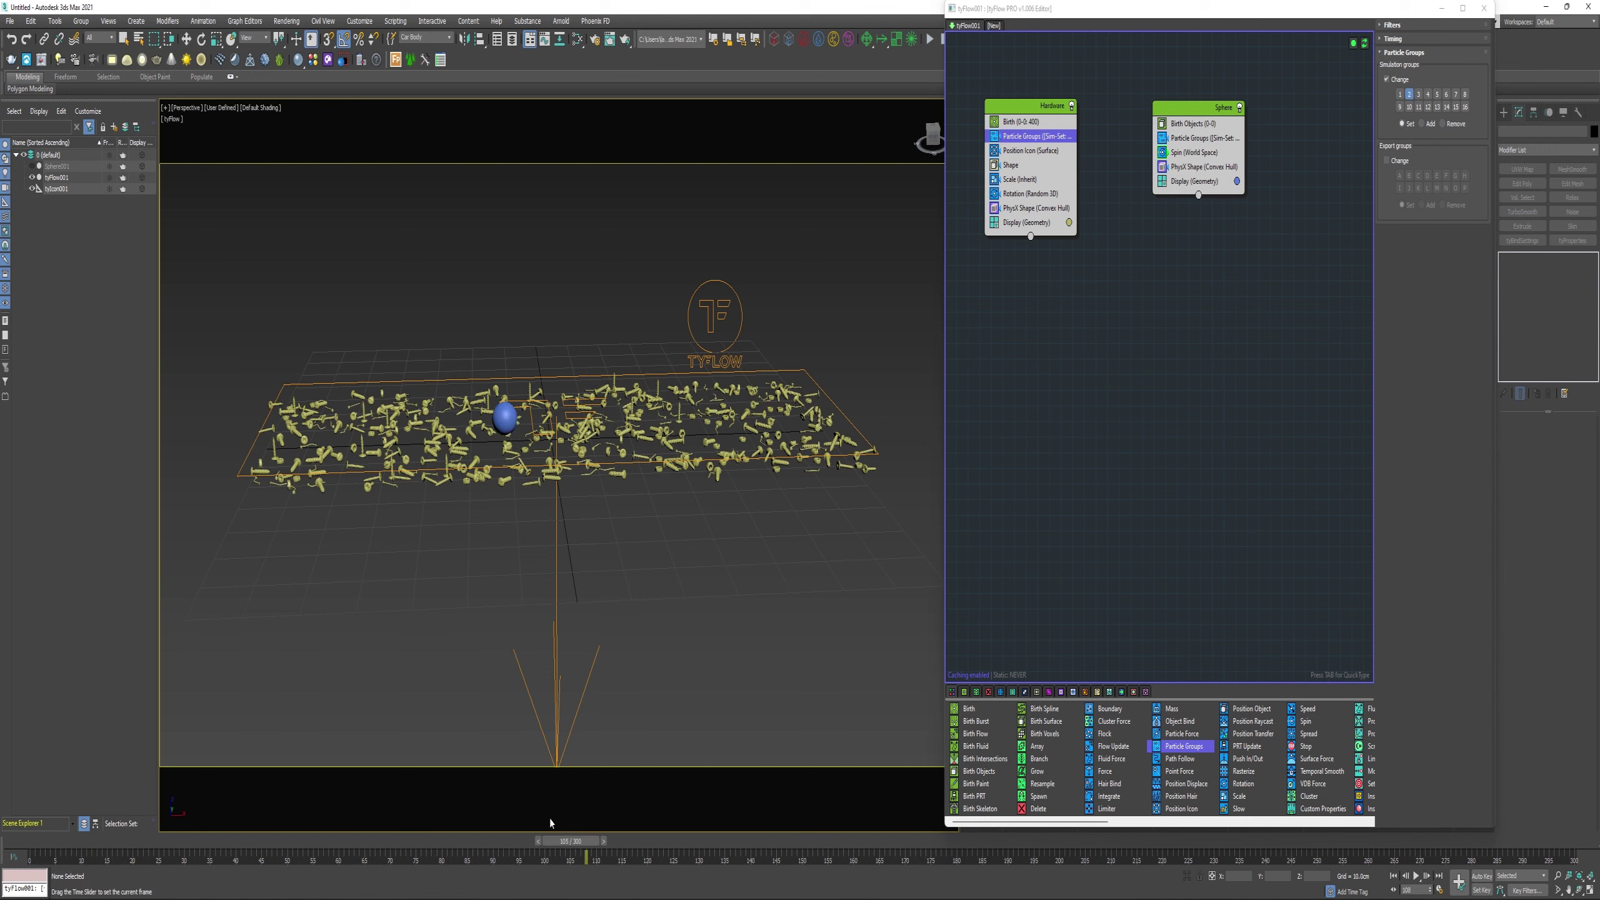
drag(551, 823, 340, 788)
key(w)
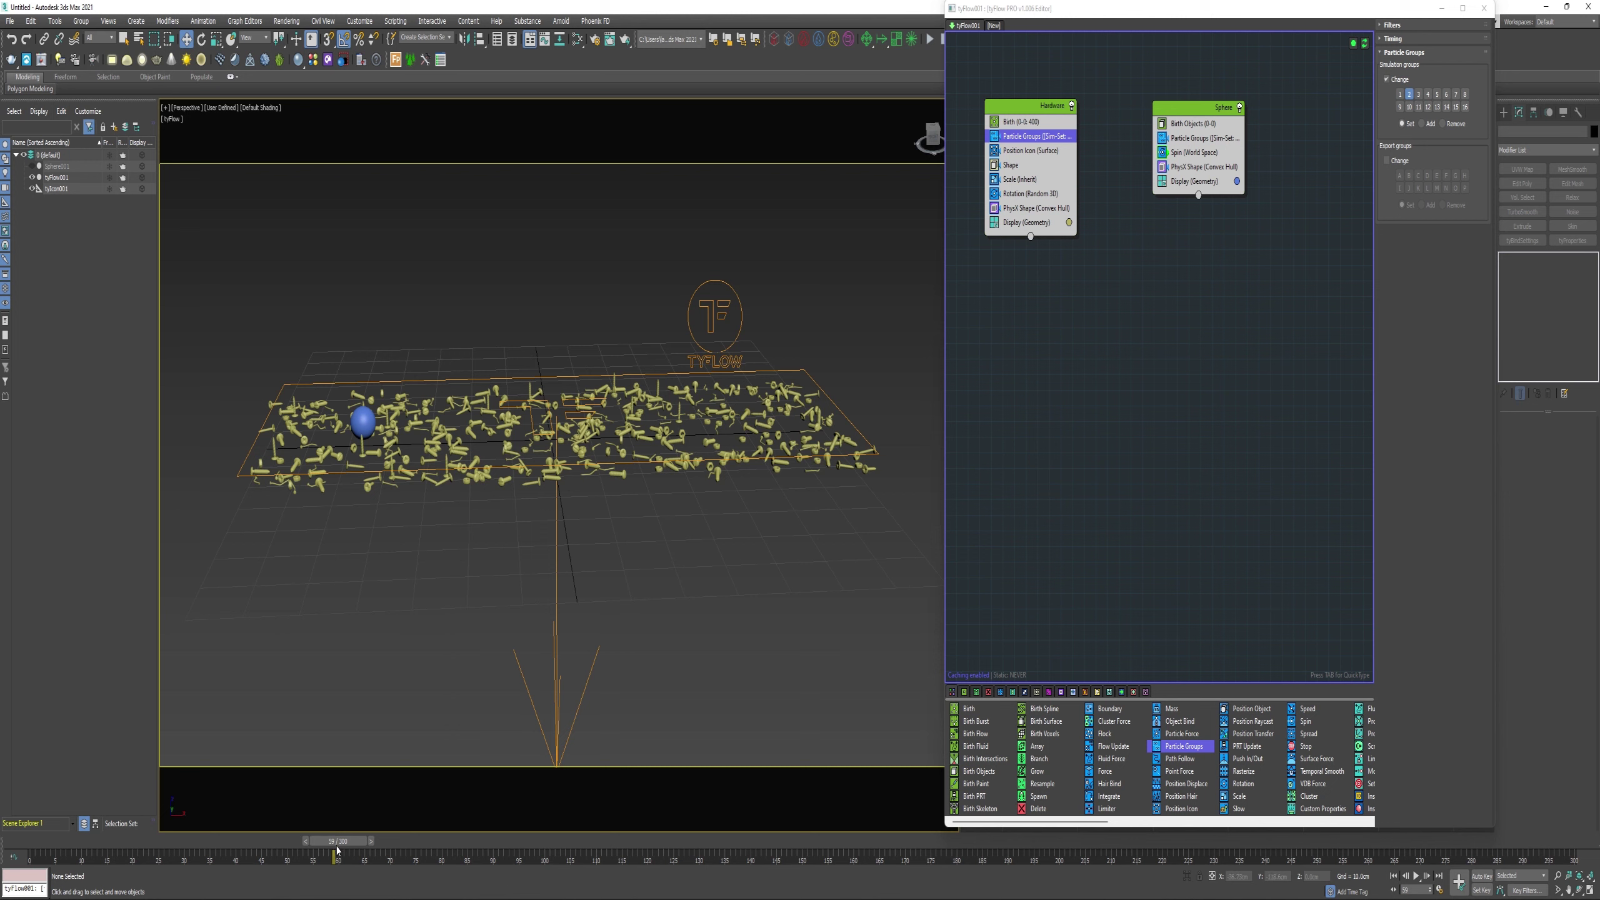
drag(337, 841, 38, 842)
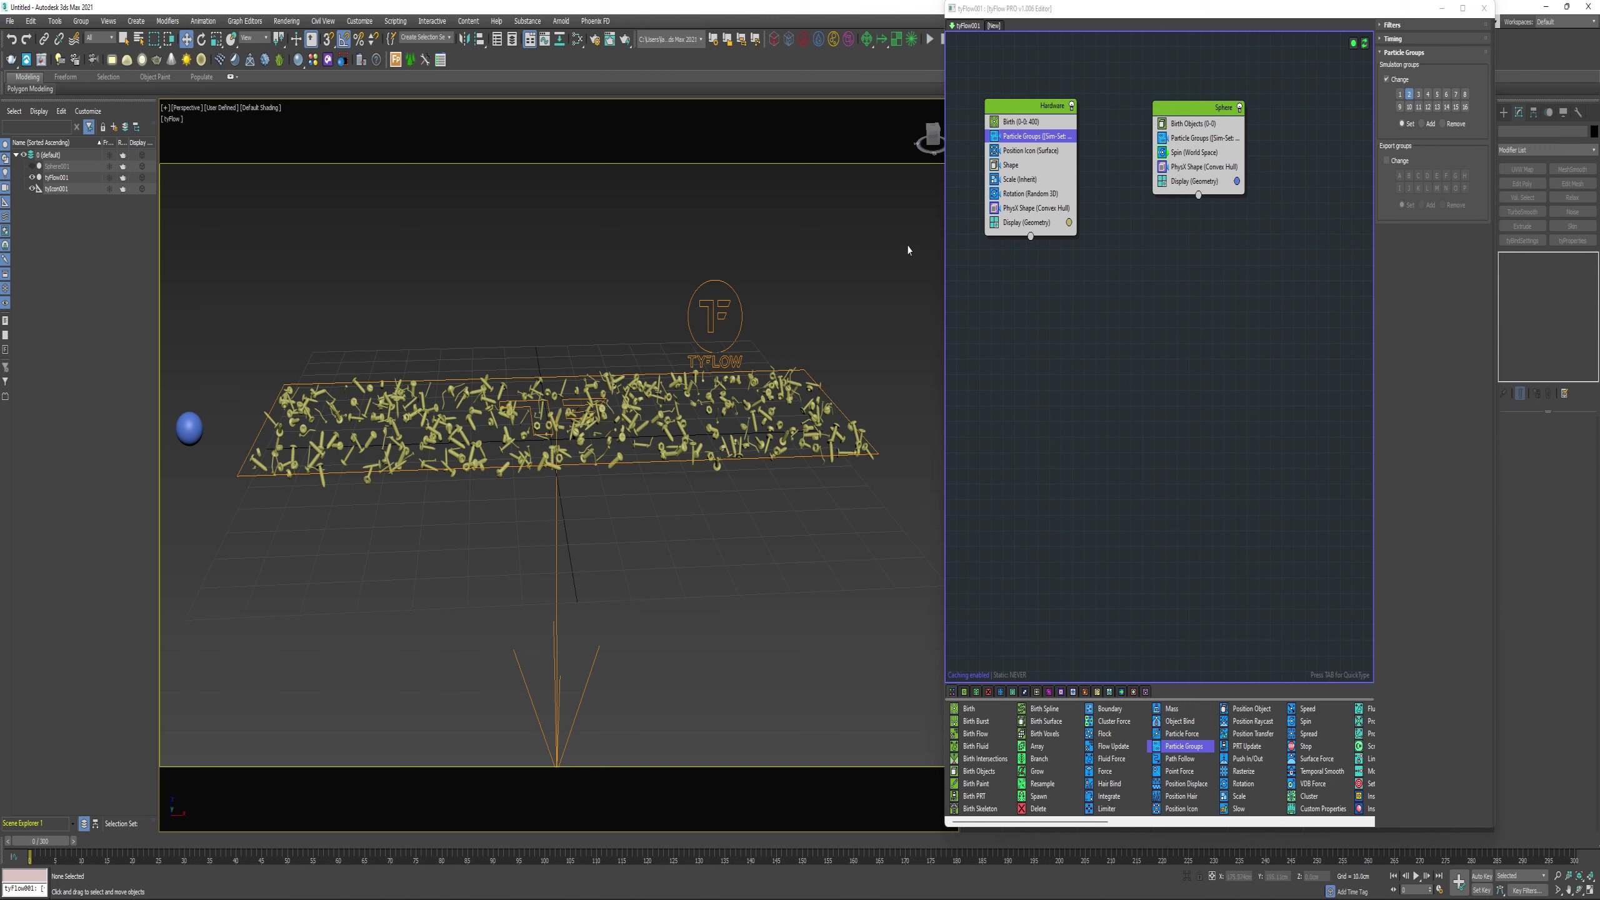
Enable simulation group 2 in the Sphere event's Particle Groups and scrub forward to check
click(1180, 137)
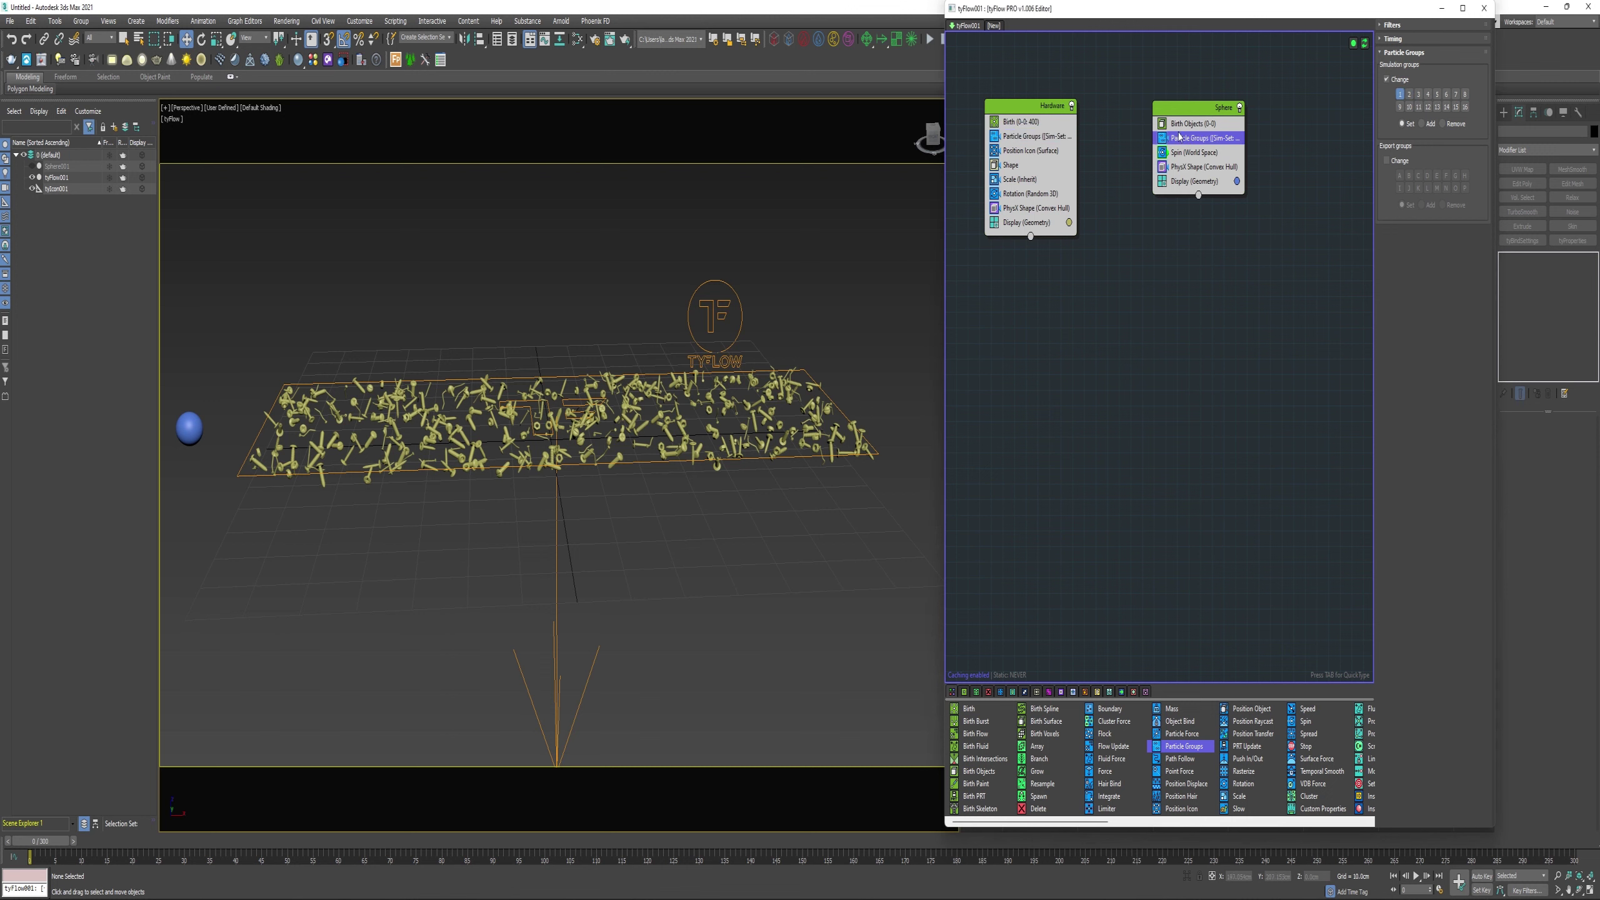
click(1409, 96)
drag(40, 840, 12, 749)
Add a Neighbor count Property Test to Hardware, wired to a new Event_003 with Display
key(w)
scroll(1231, 742, down, 5)
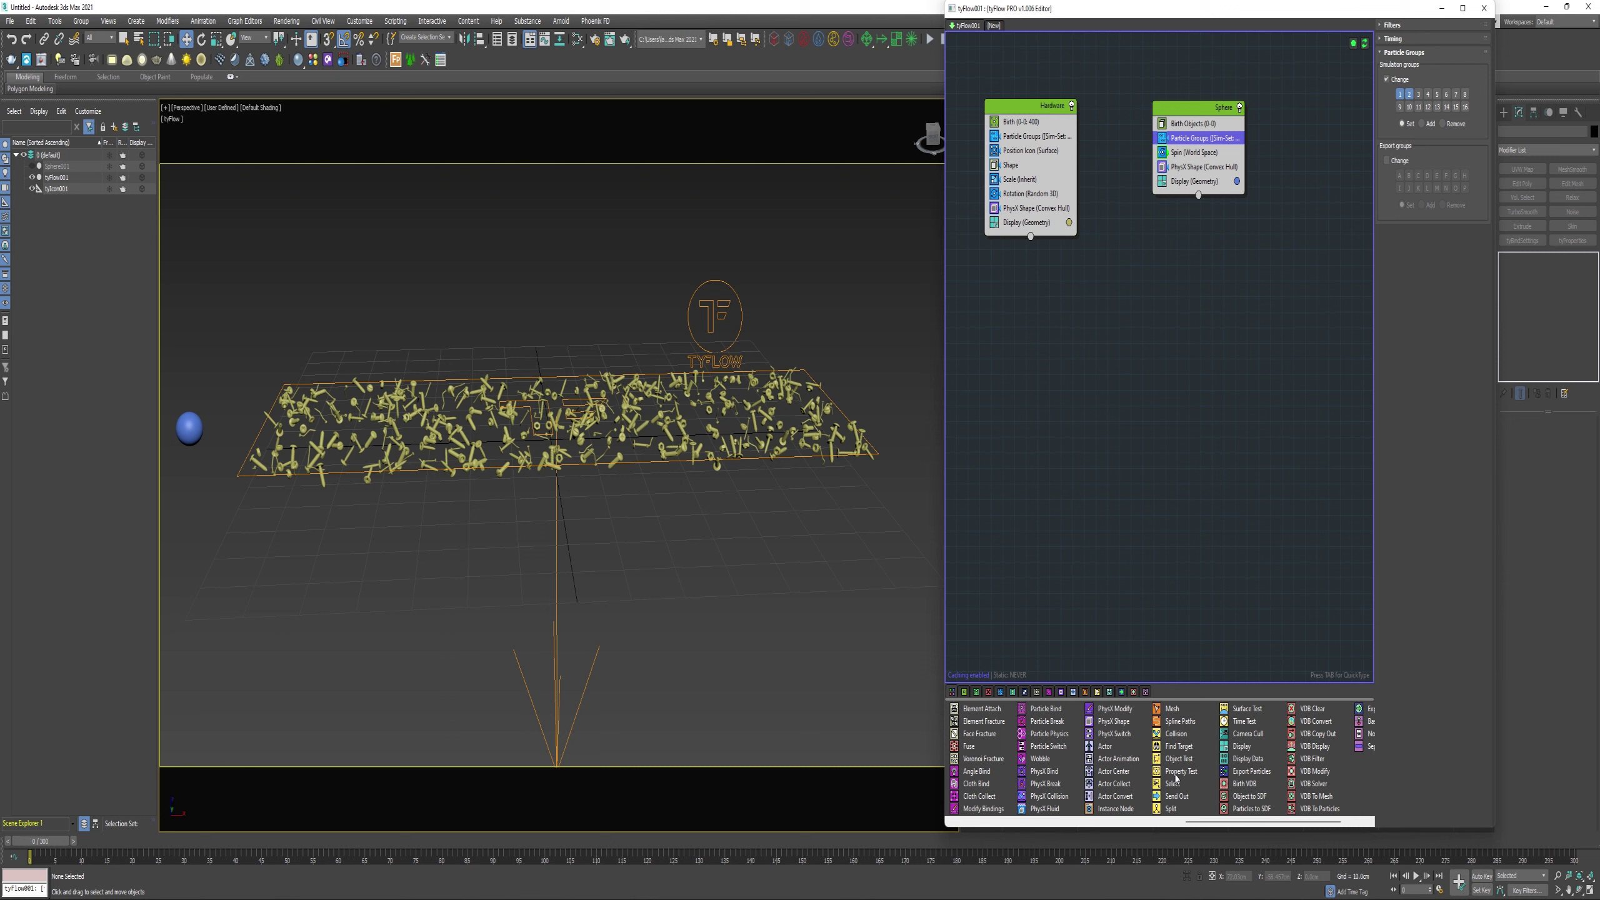
drag(1085, 315, 1026, 222)
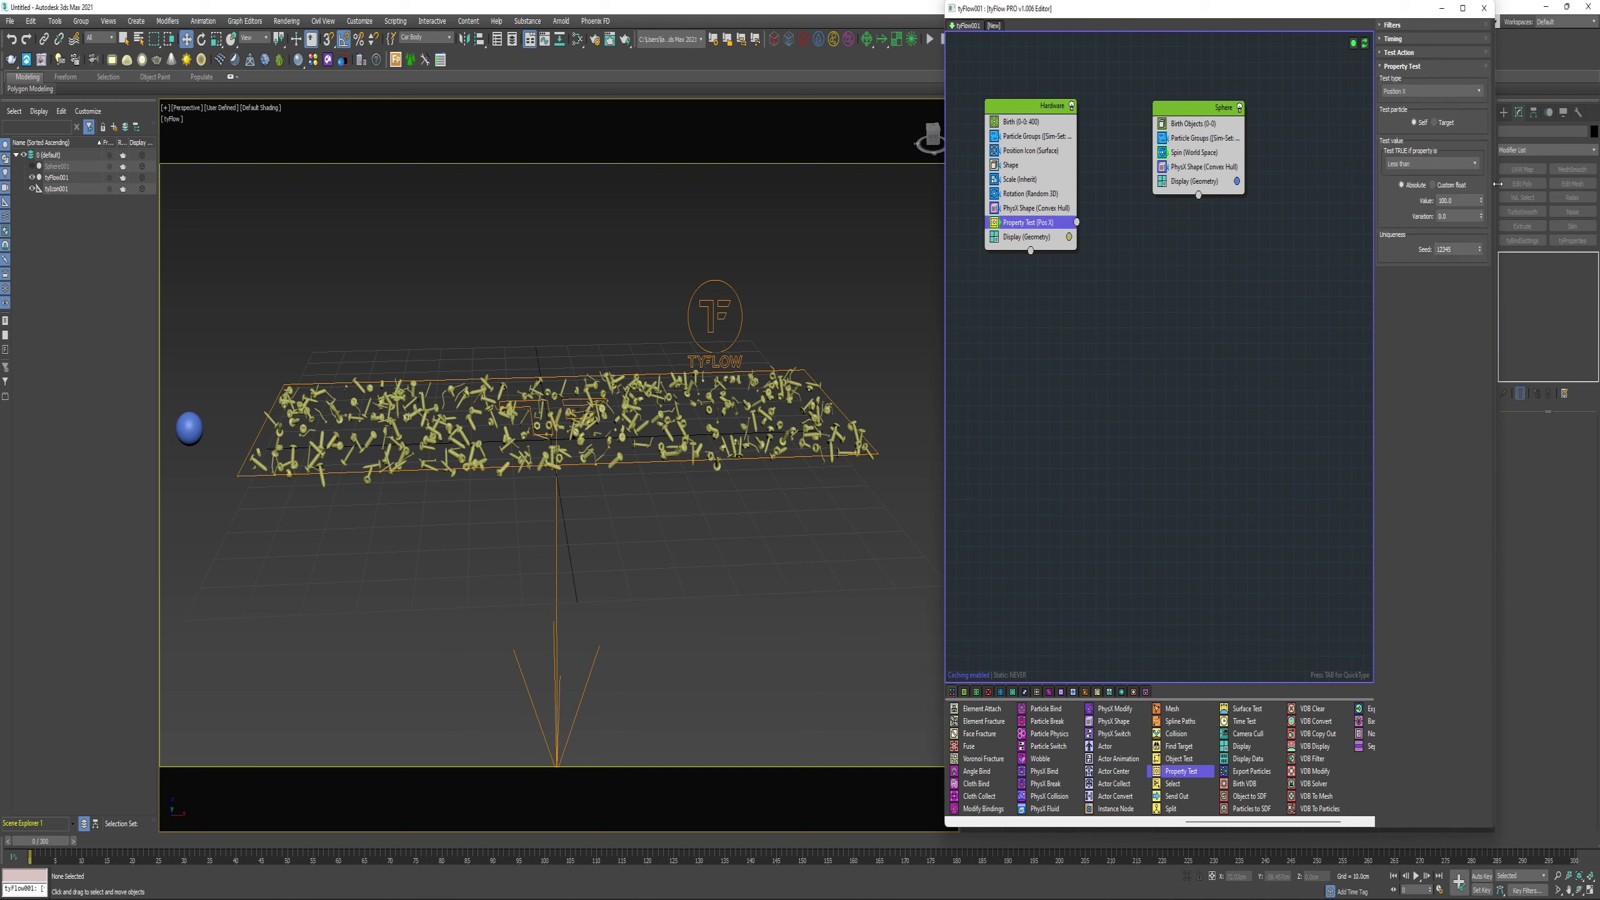
click(1409, 91)
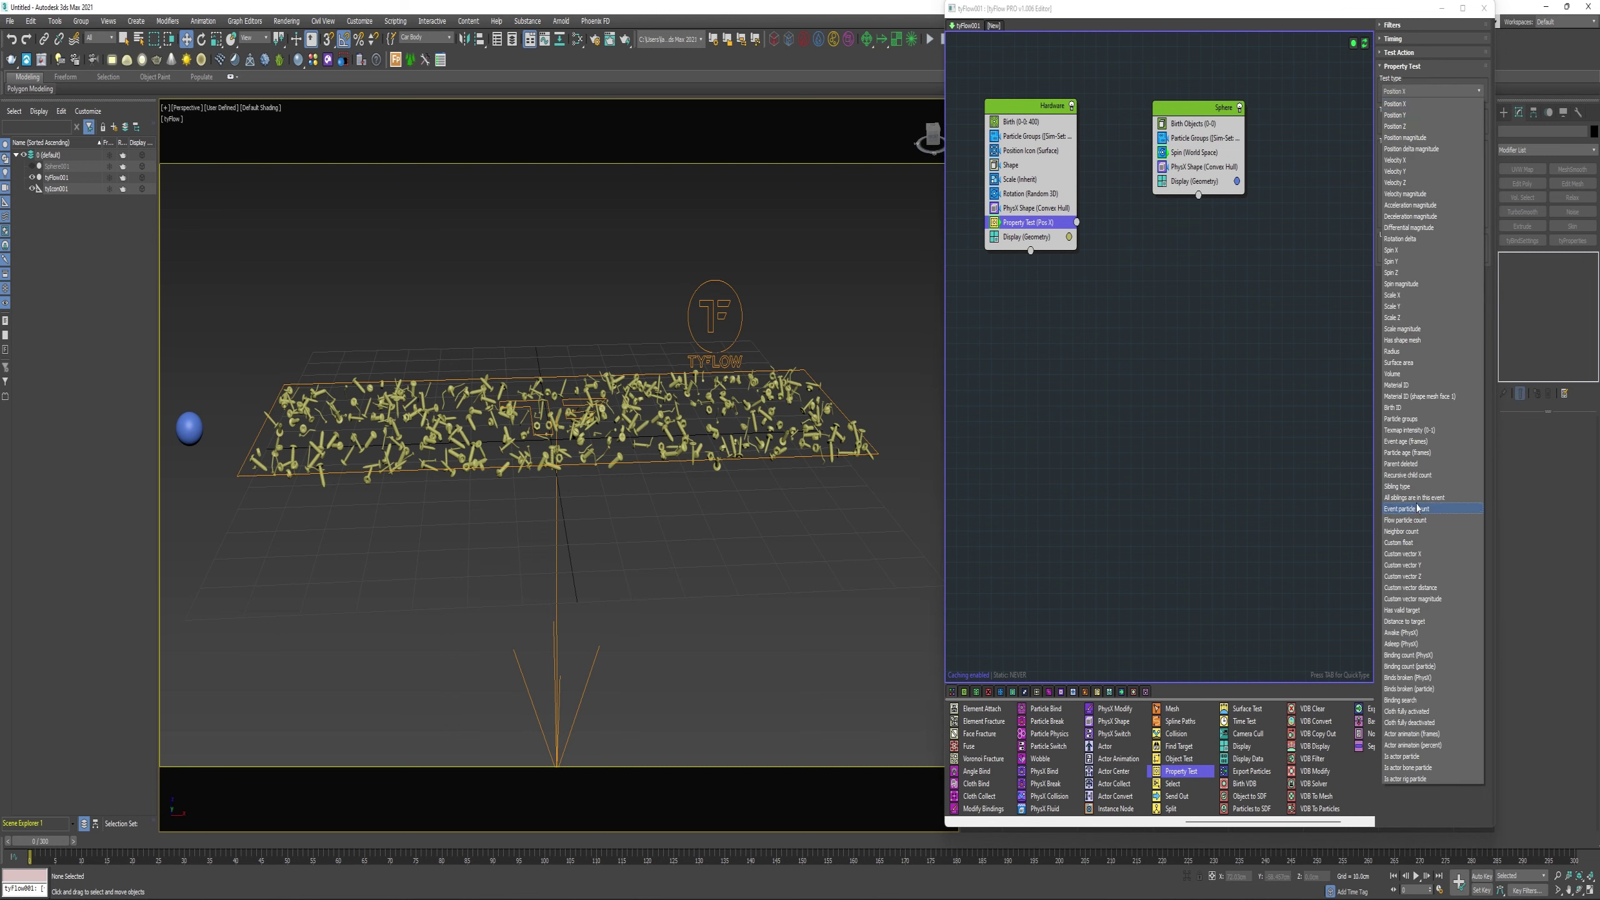
click(1406, 531)
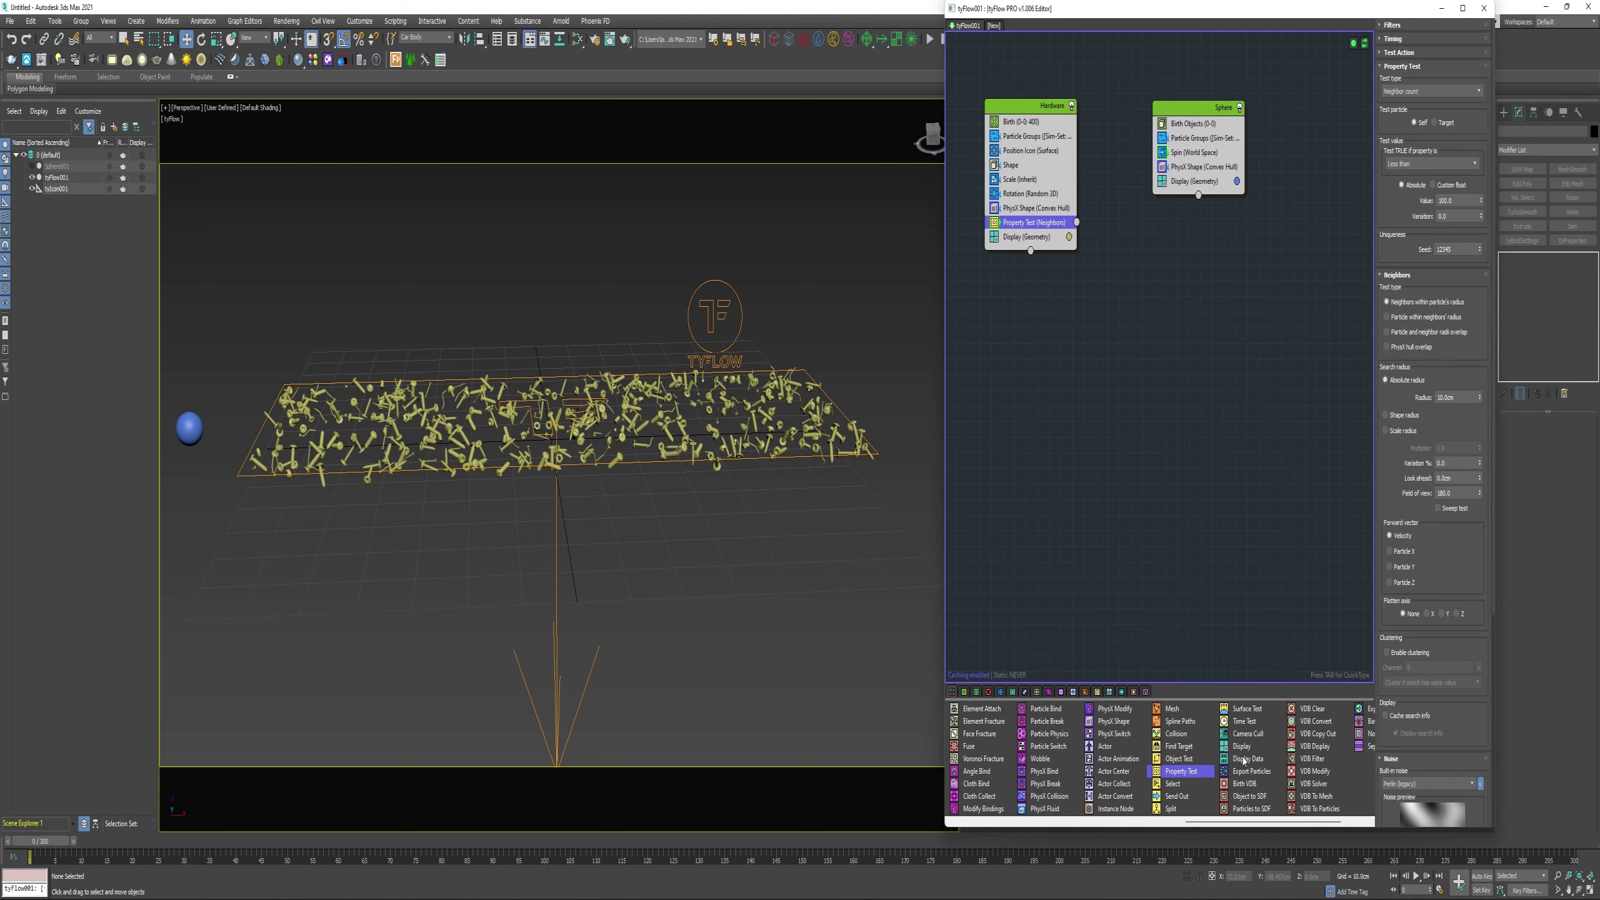
drag(1241, 746, 1076, 221)
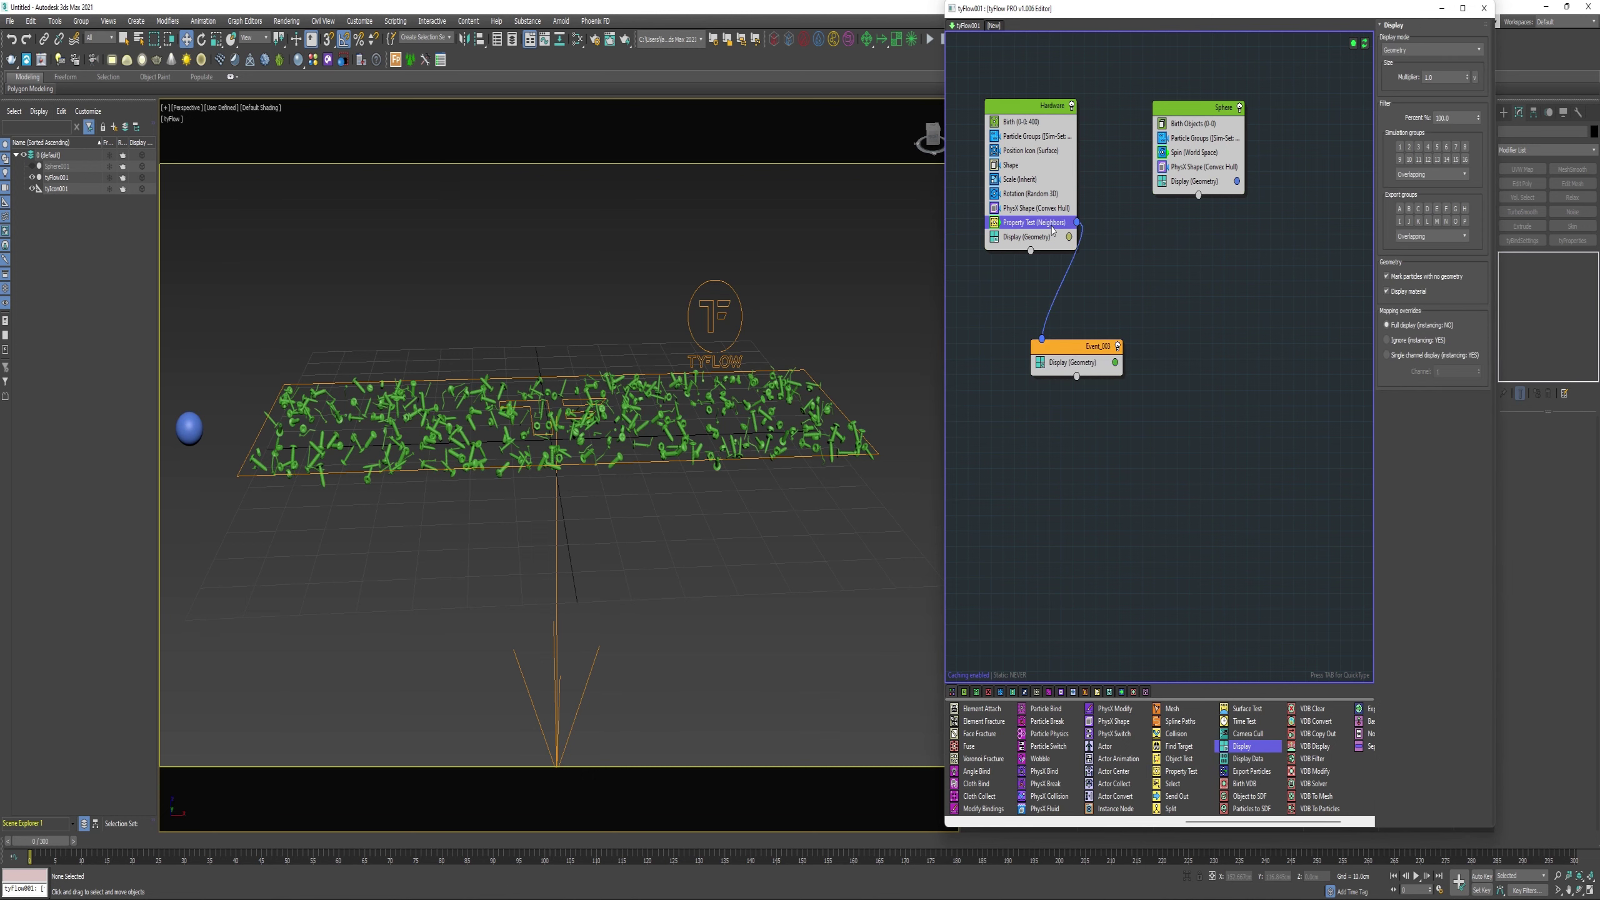
Make the neighbor test pass when the count is greater than 0
click(1051, 227)
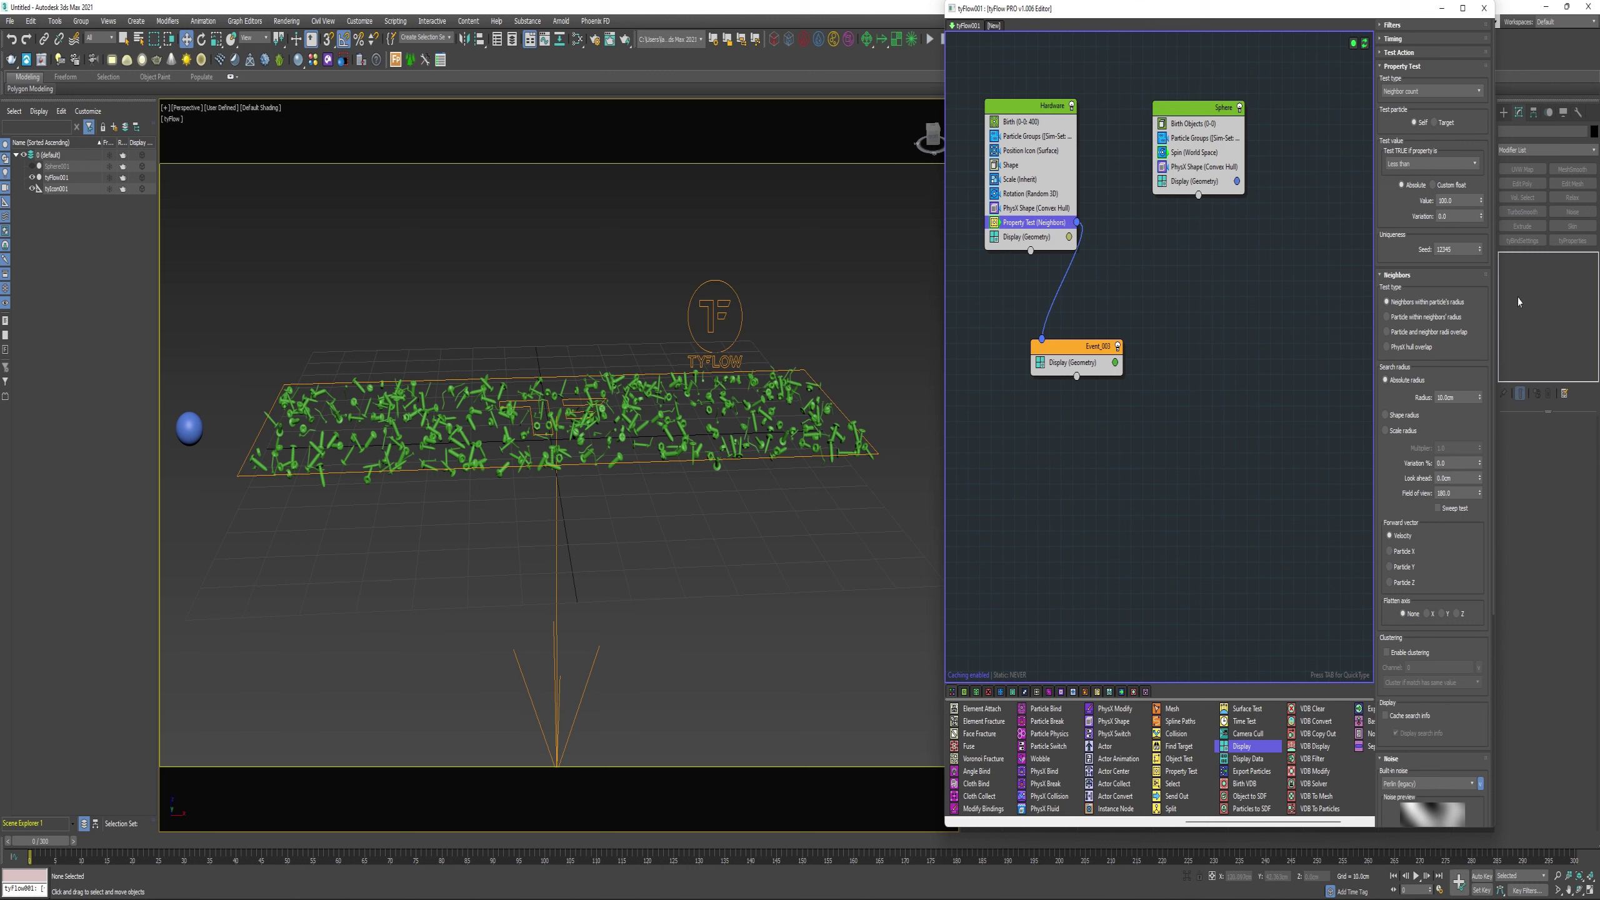
double_click(1443, 398)
click(1431, 165)
click(1426, 191)
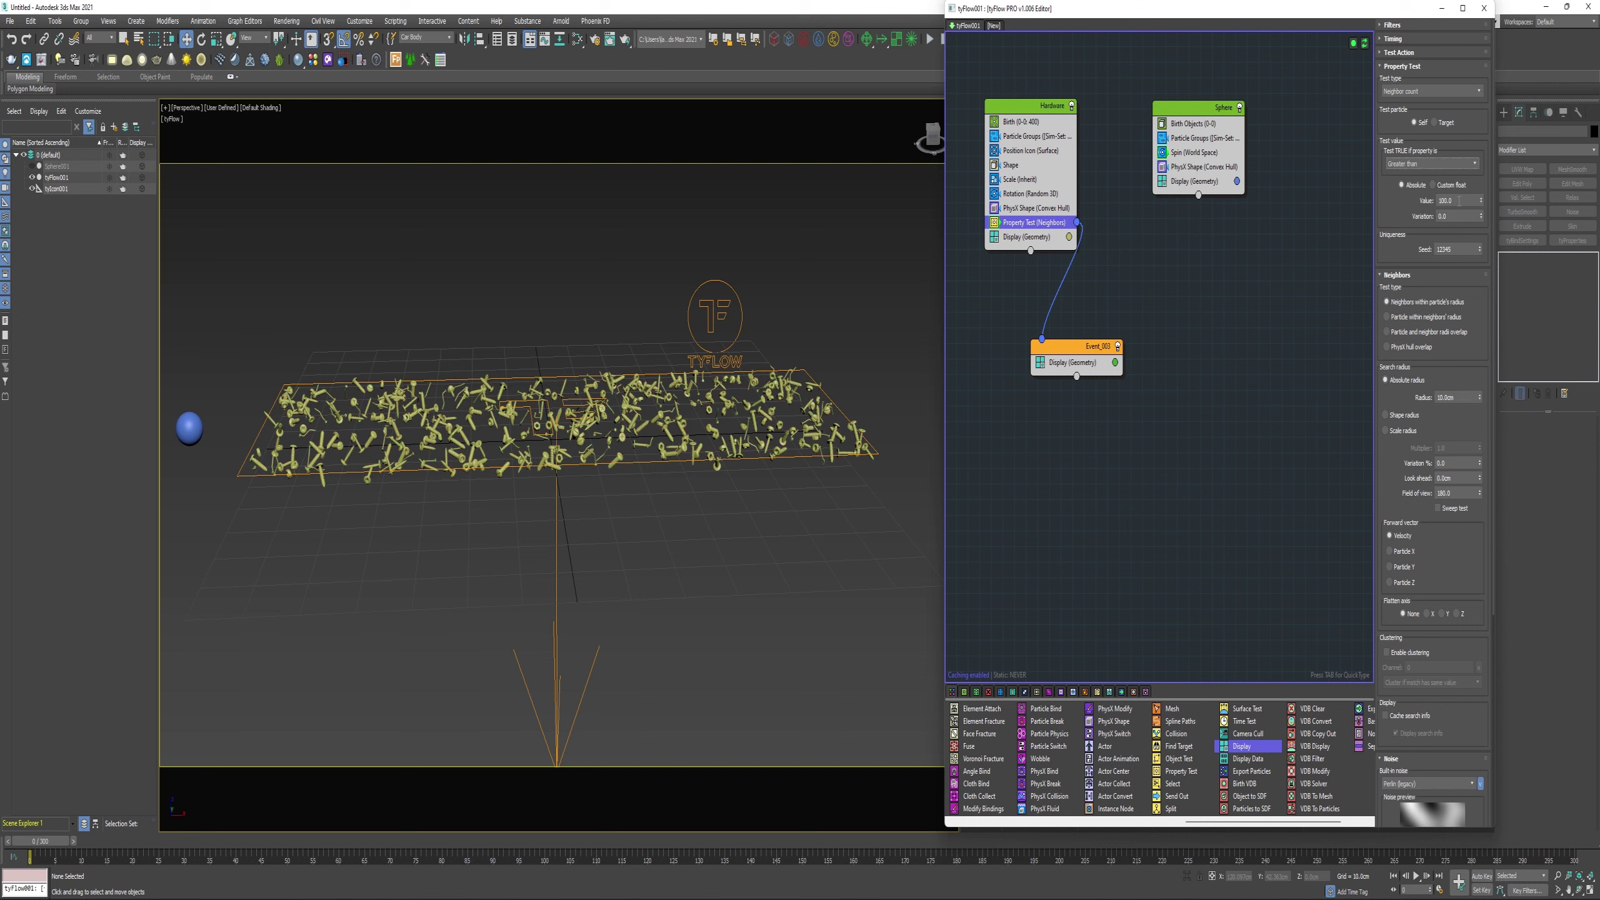
double_click(1459, 200)
text(0)
key(Return)
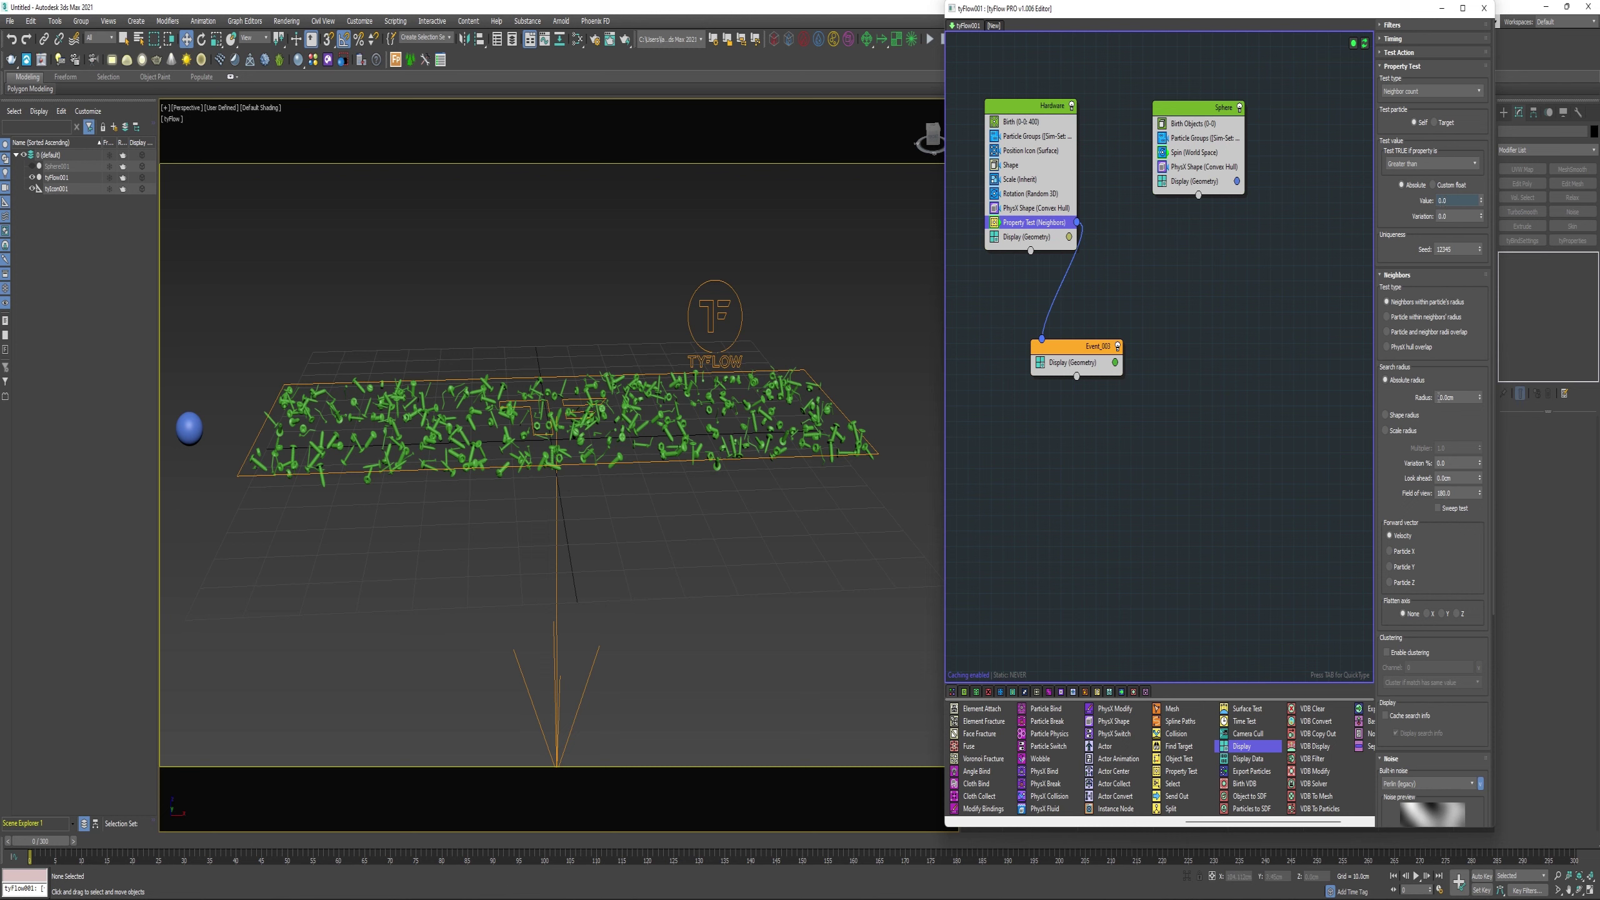
Enable simulation group 1 for the neighbor test and advance the simulation to frame 3
scroll(1452, 624, down, 5)
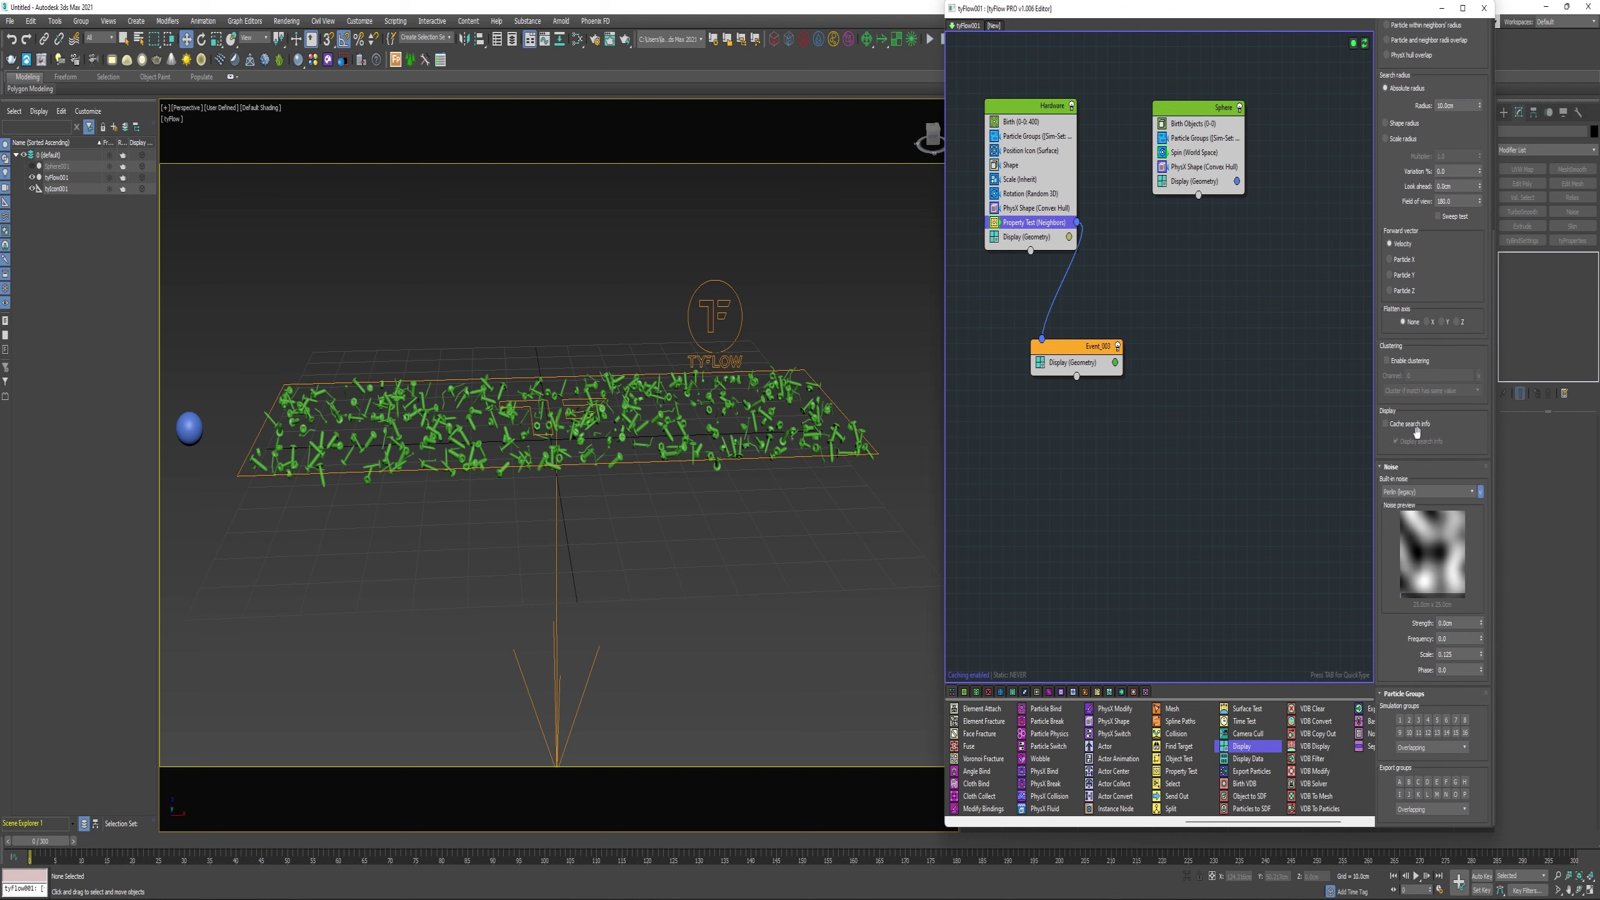
click(1401, 721)
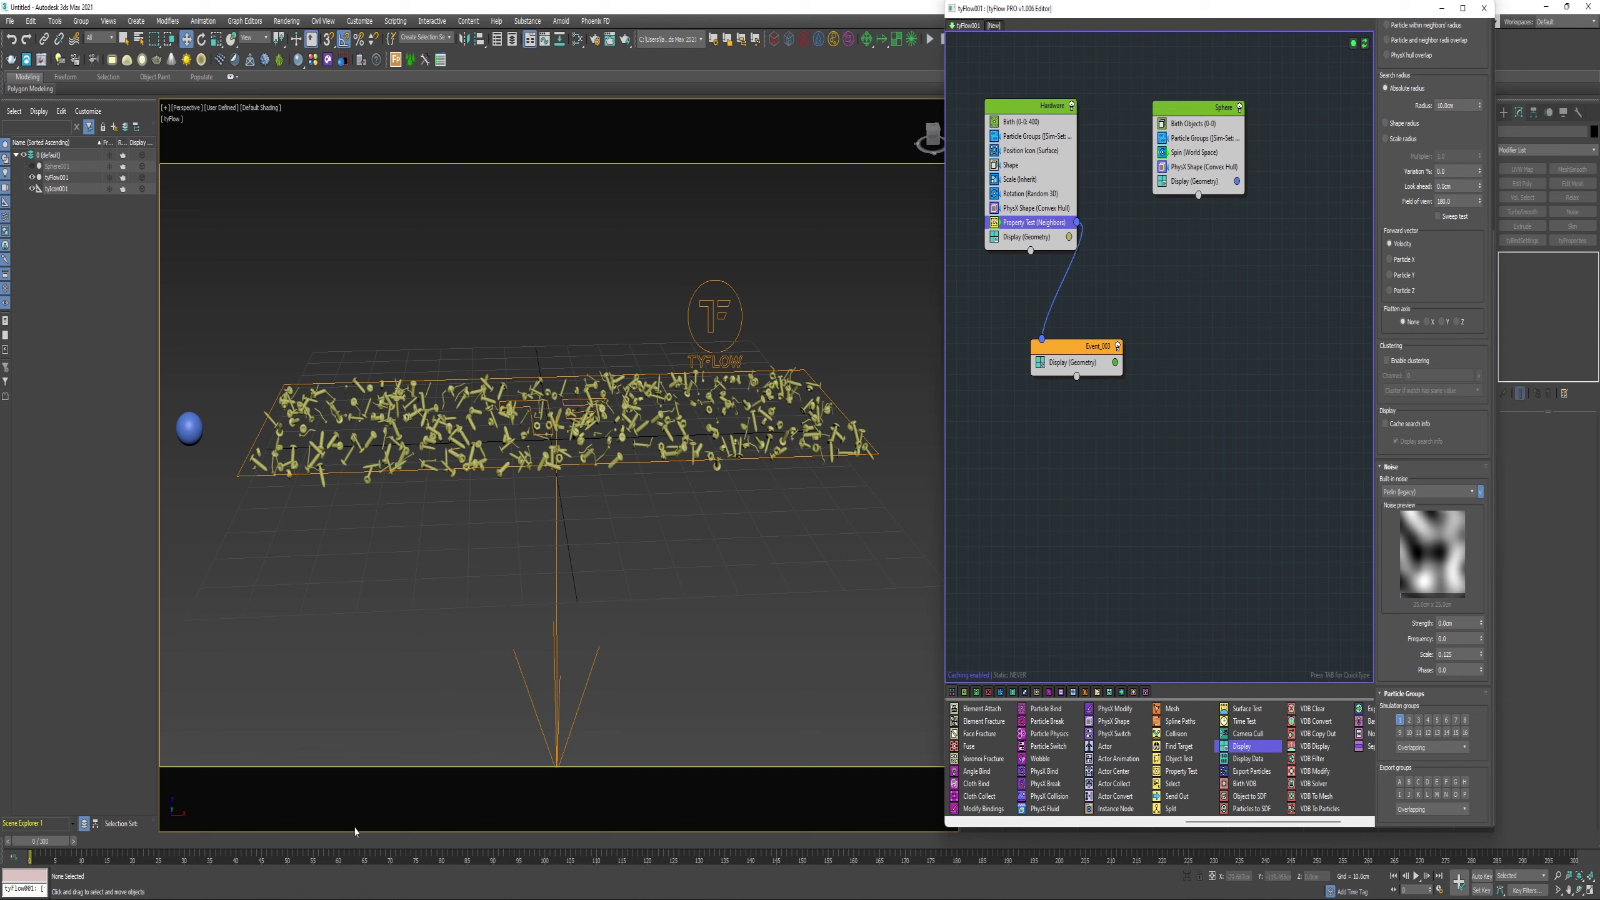
mouse_move(31, 848)
mouse_down()
mouse_move(1467, 861)
mouse_move(663, 850)
mouse_move(237, 820)
mouse_move(28, 838)
mouse_up()
scroll(1108, 770, left, 8)
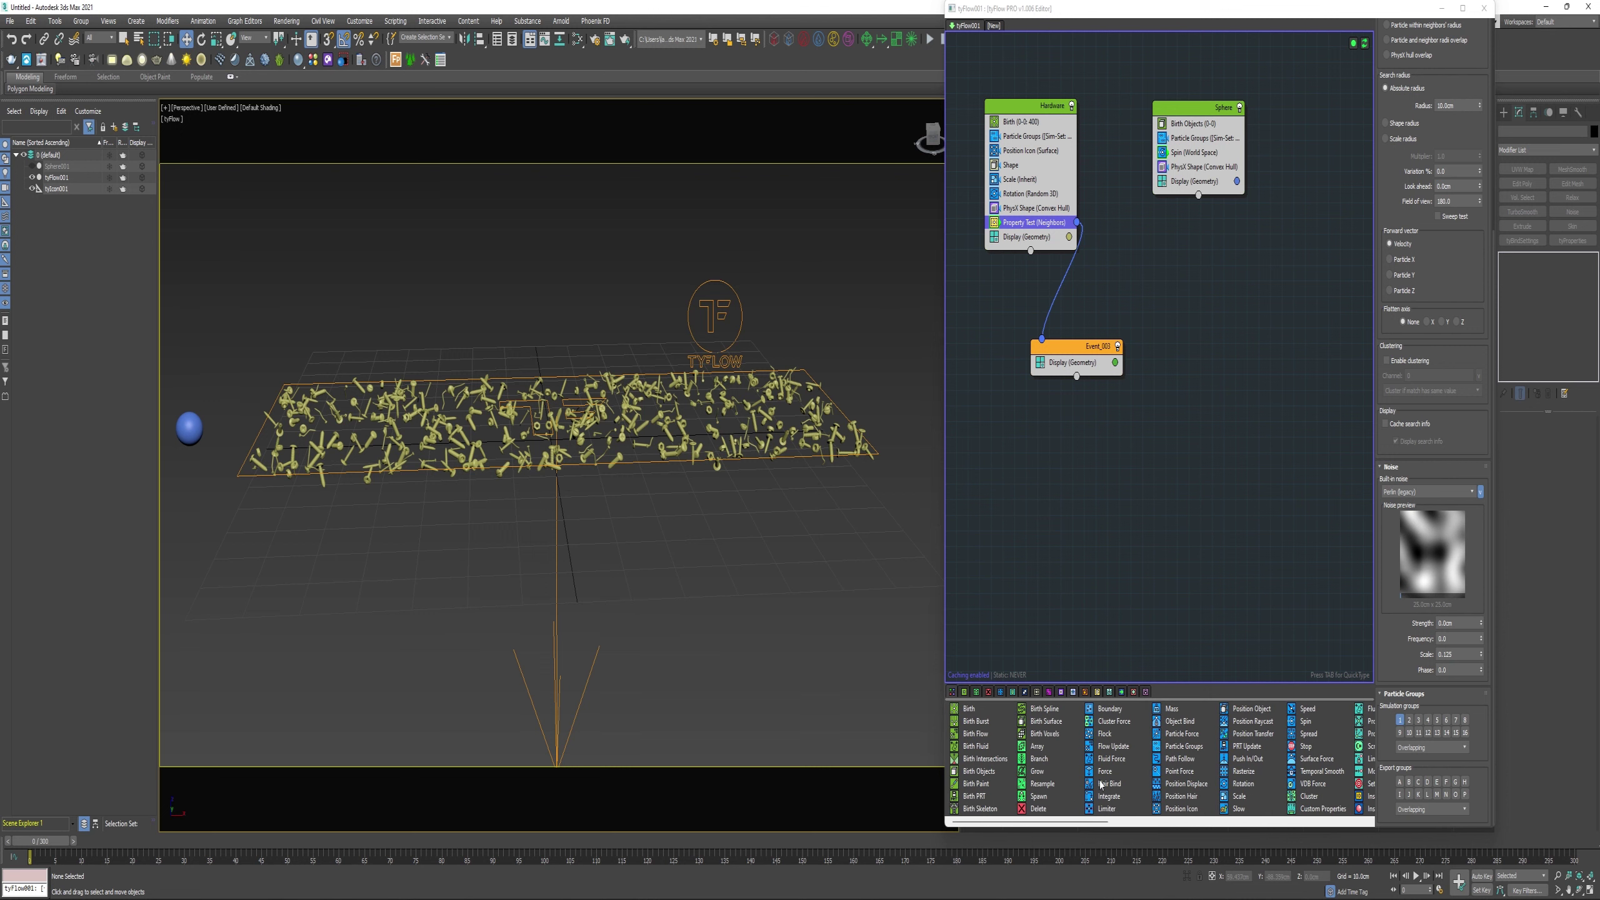
Add a gravity Force with 1.25cm strength to Event_003
drag(1103, 770, 1077, 363)
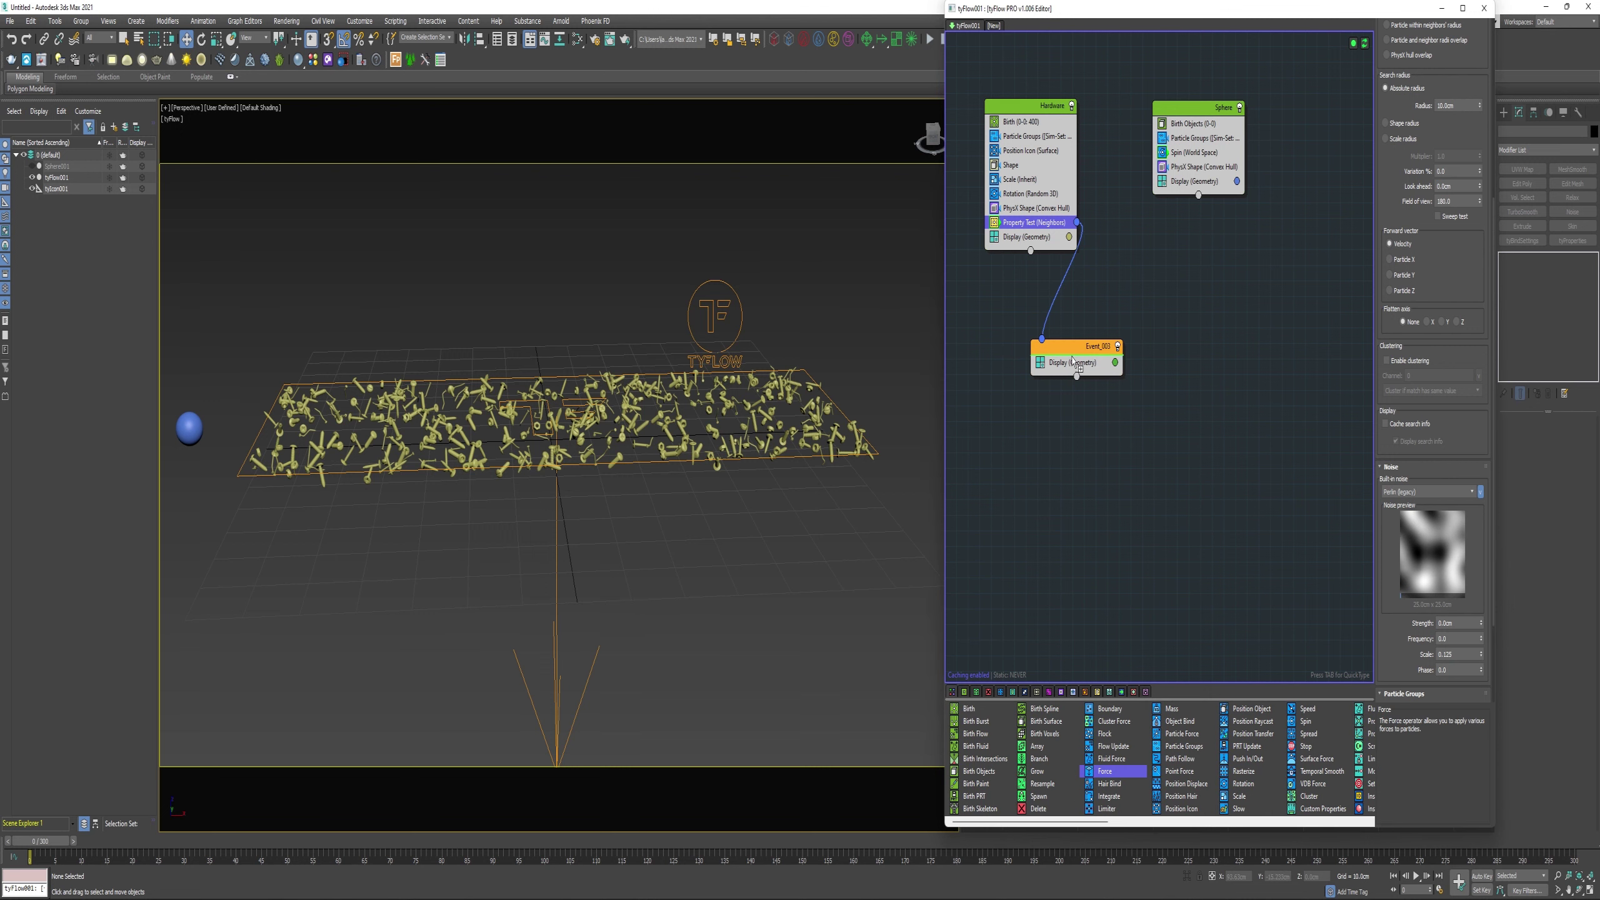
double_click(1435, 284)
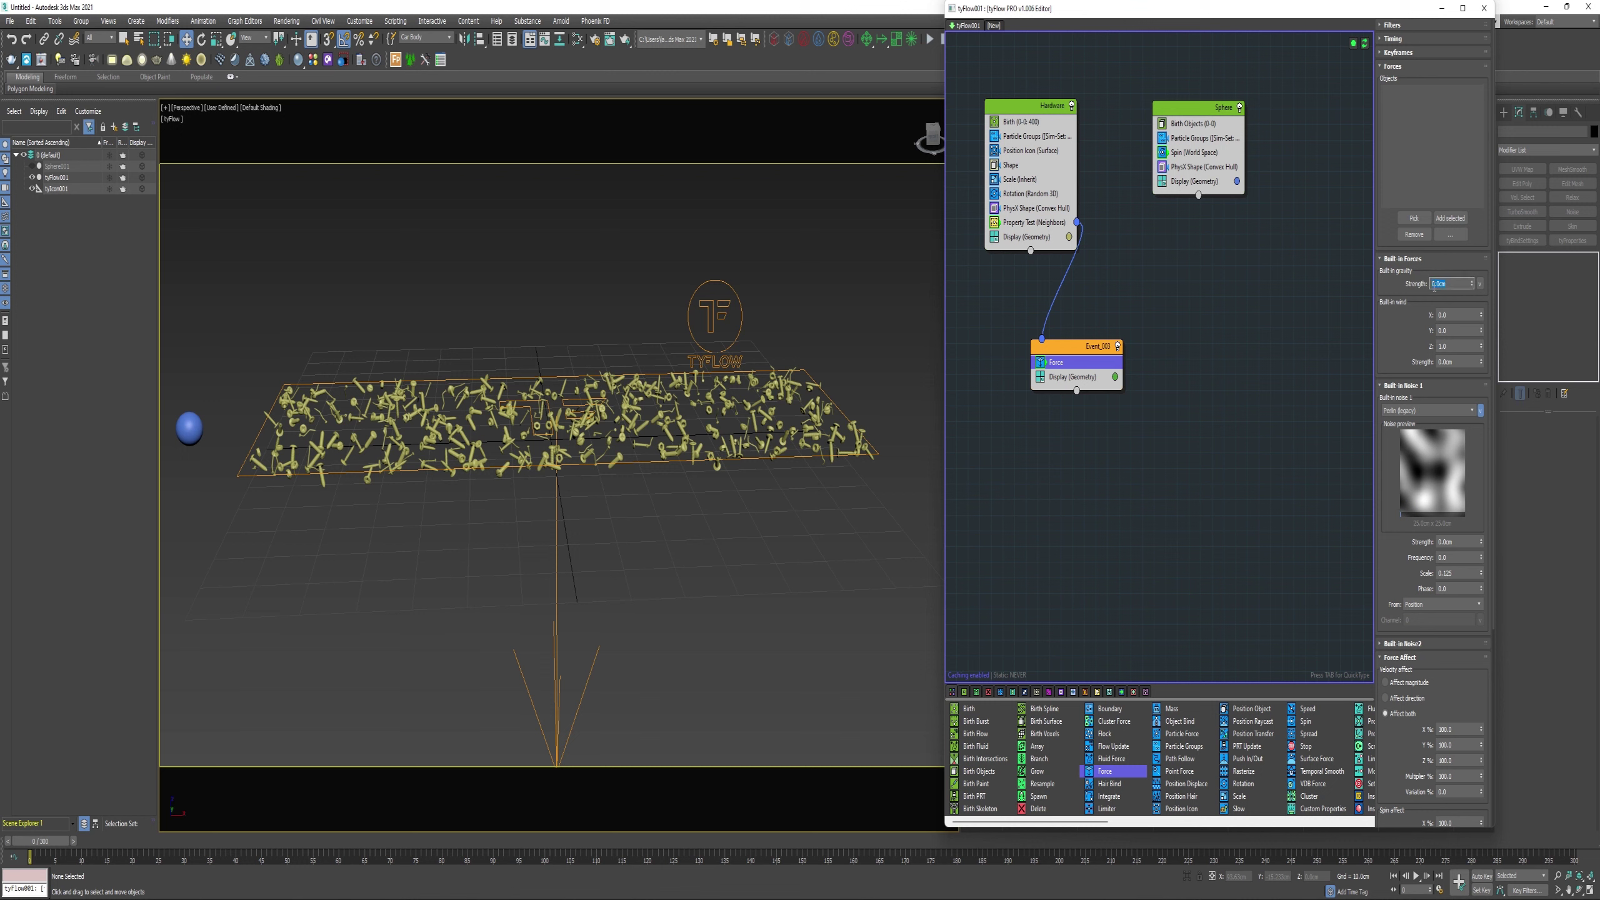
text(1.25)
key(Return)
Add a Speed above the gravity with 1.5cm magnitude along the icon arrow
click(1079, 364)
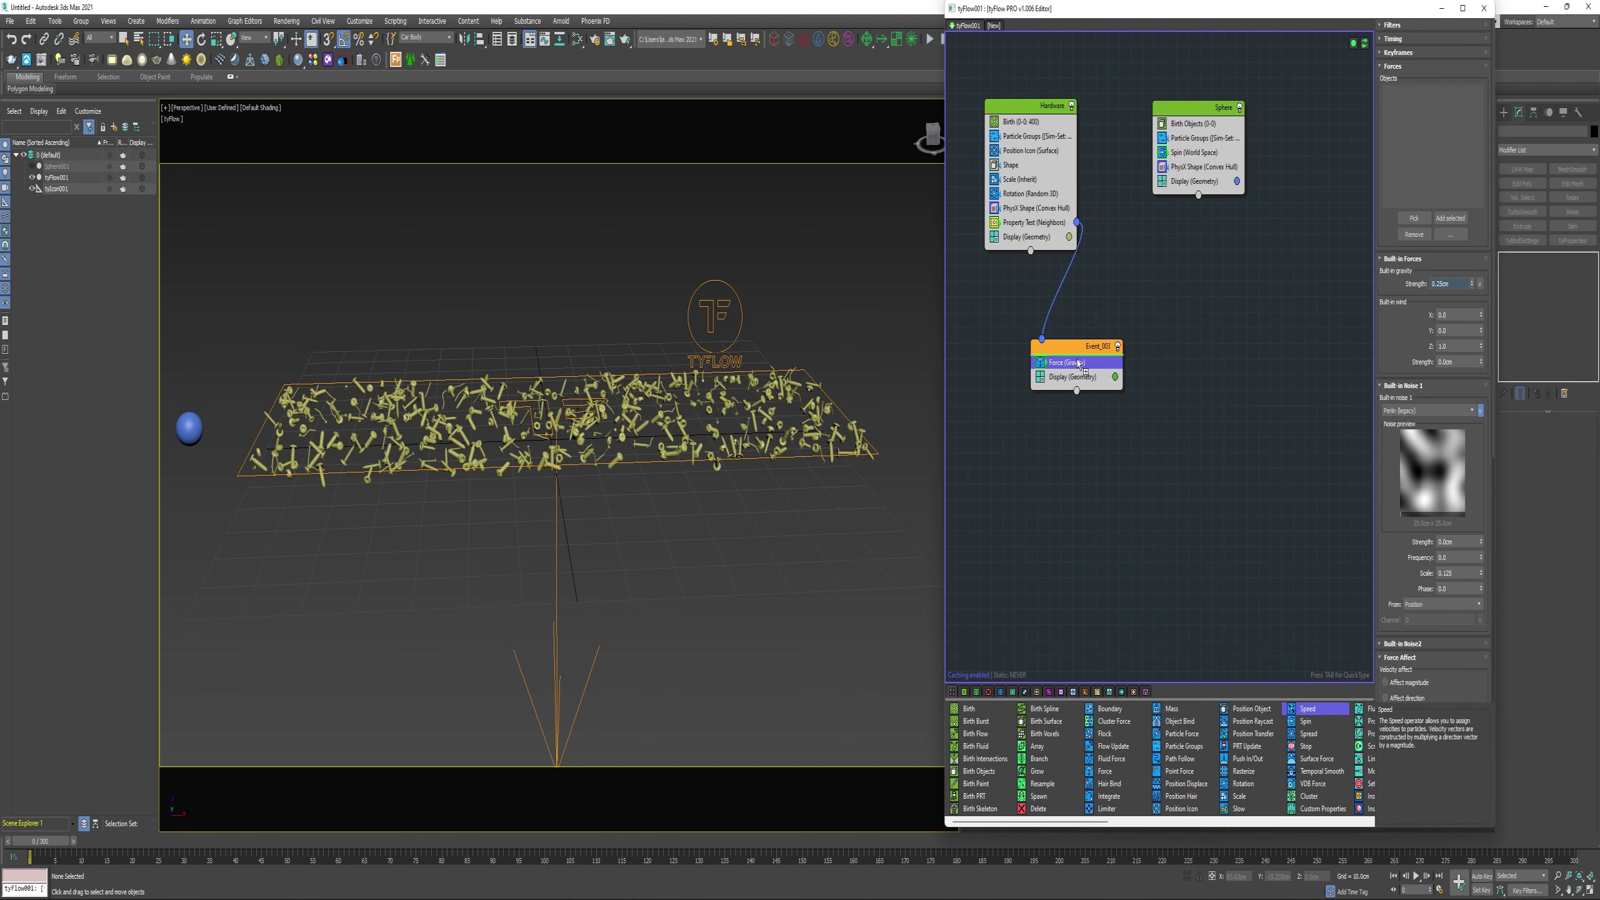
drag(1079, 364, 1078, 363)
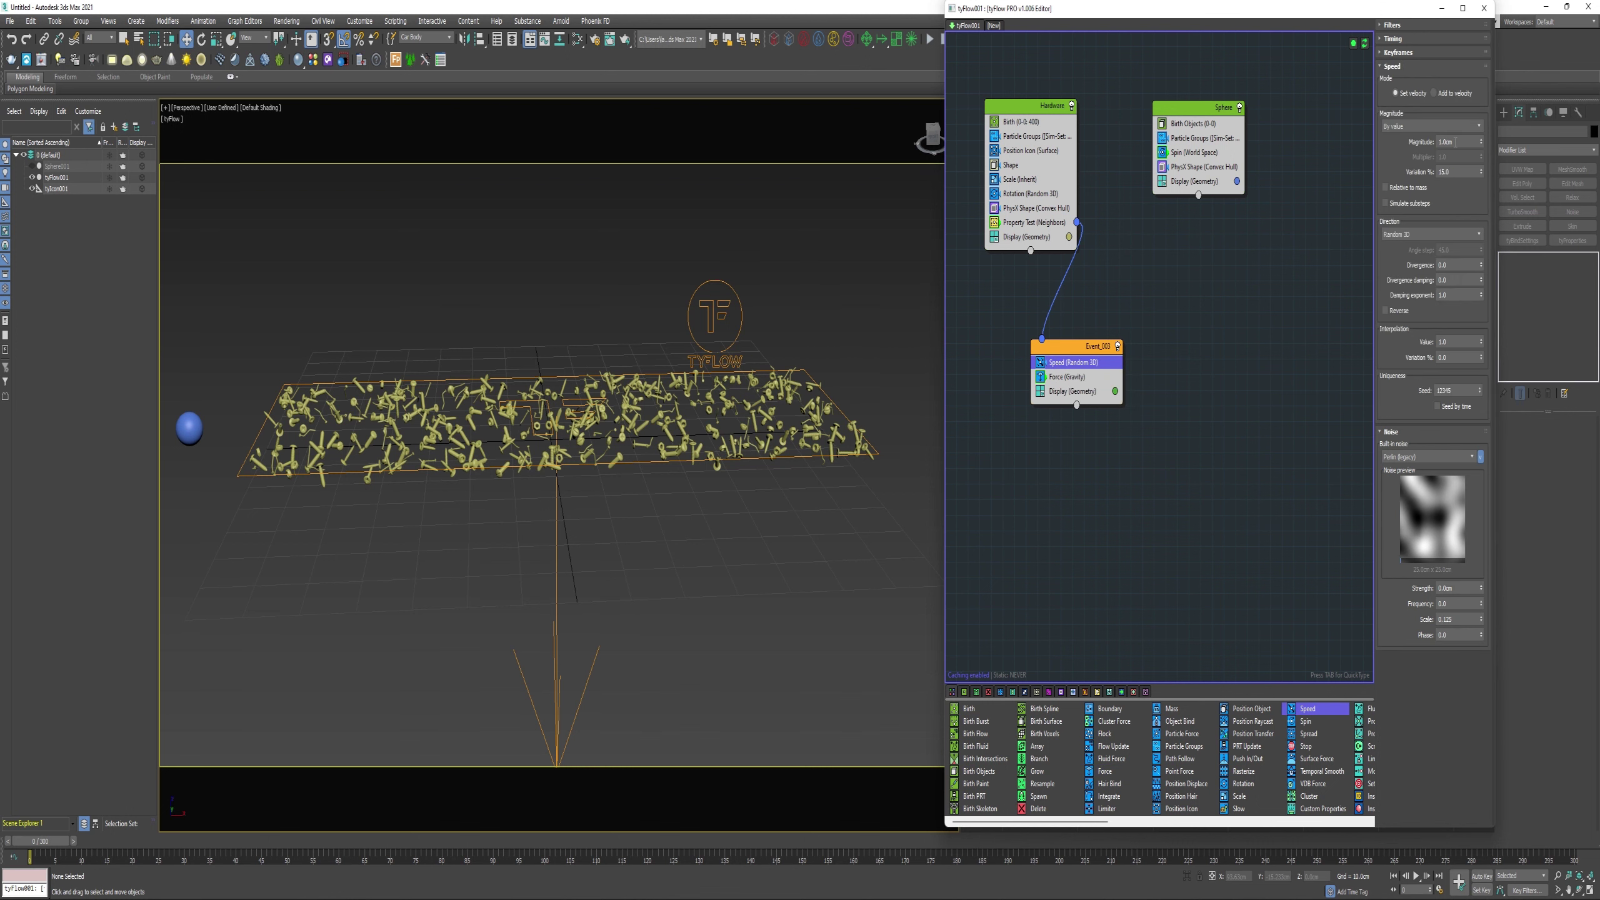
drag(1457, 142, 1430, 143)
text(1.5)
key(Return)
click(1429, 235)
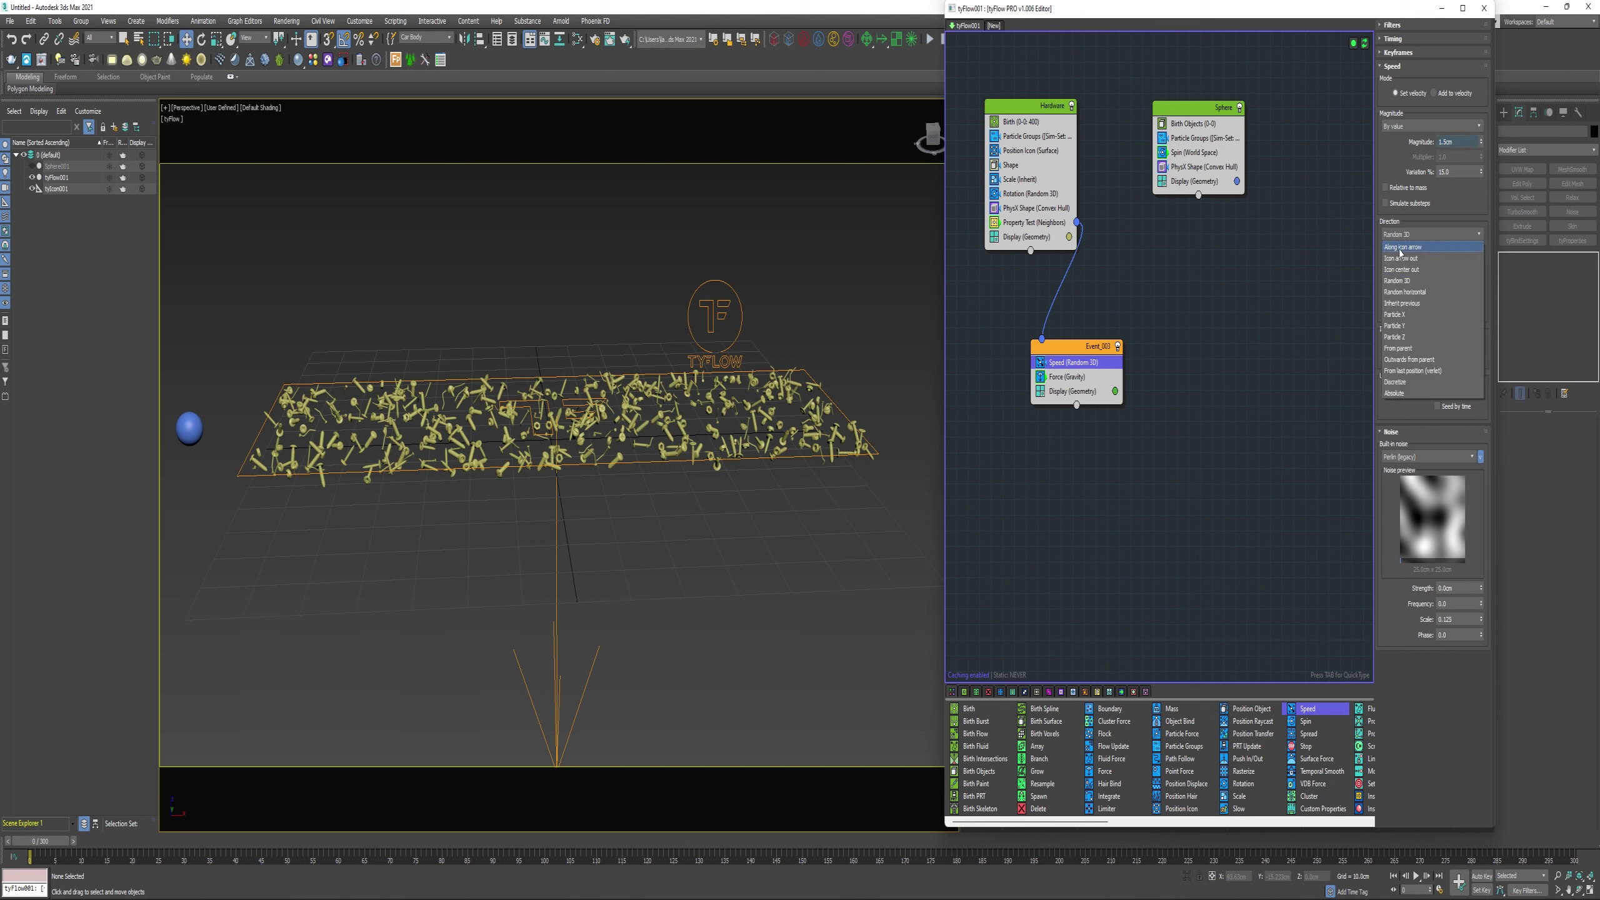
click(1406, 248)
Steer the Speed with tyIcon001, reverse its direction, and keep On event entry timing
click(1414, 452)
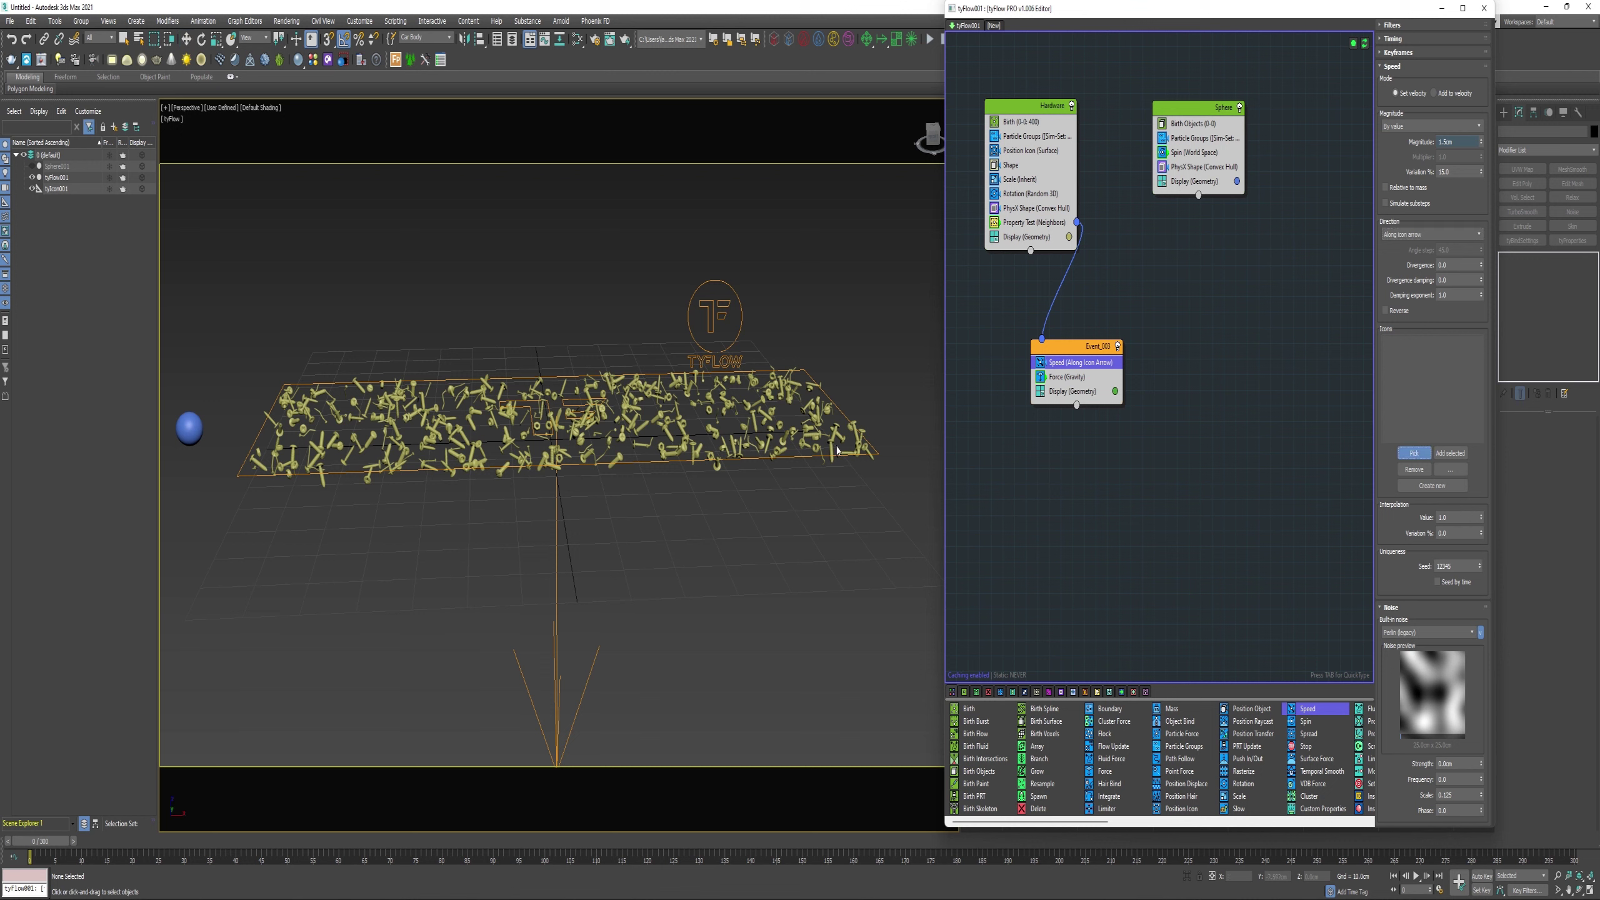
click(798, 460)
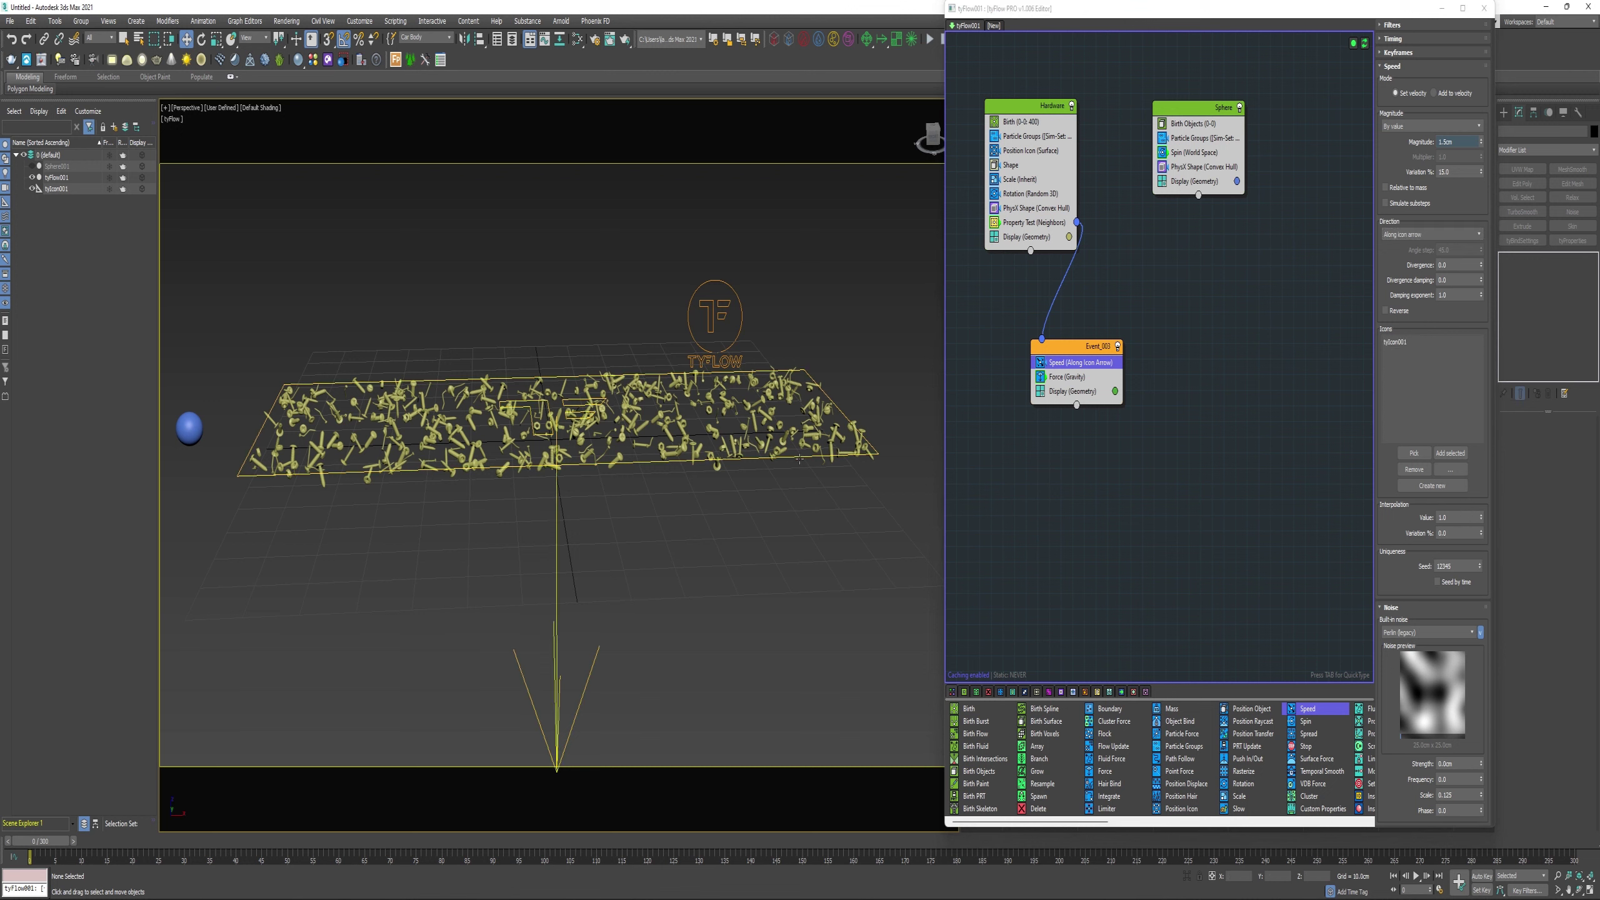
click(1387, 311)
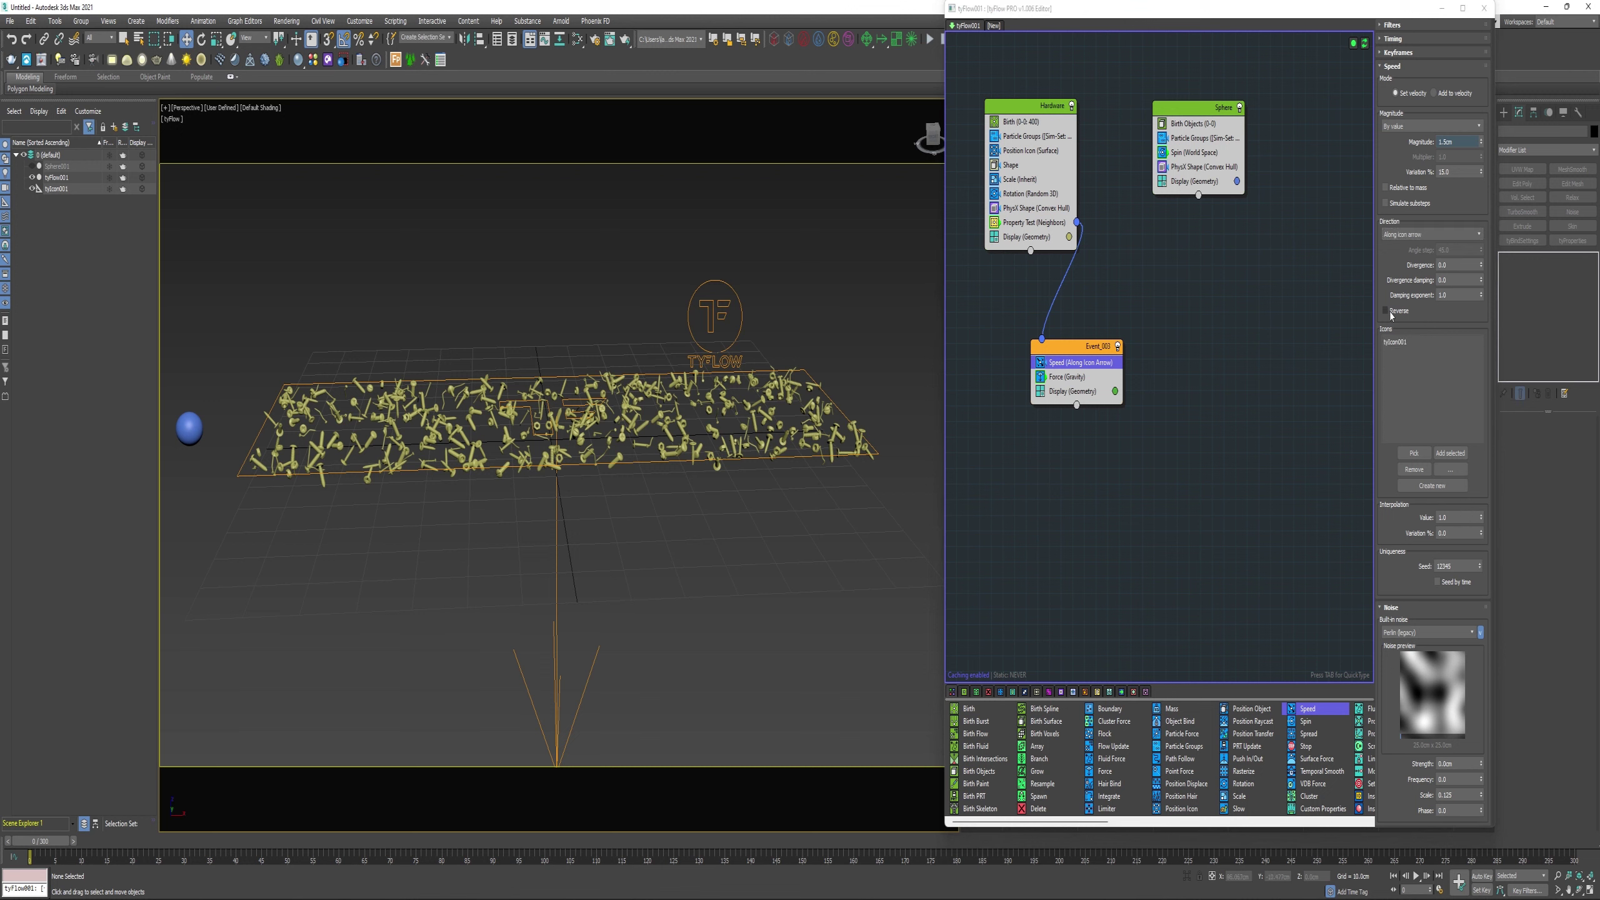
click(1391, 40)
click(1397, 55)
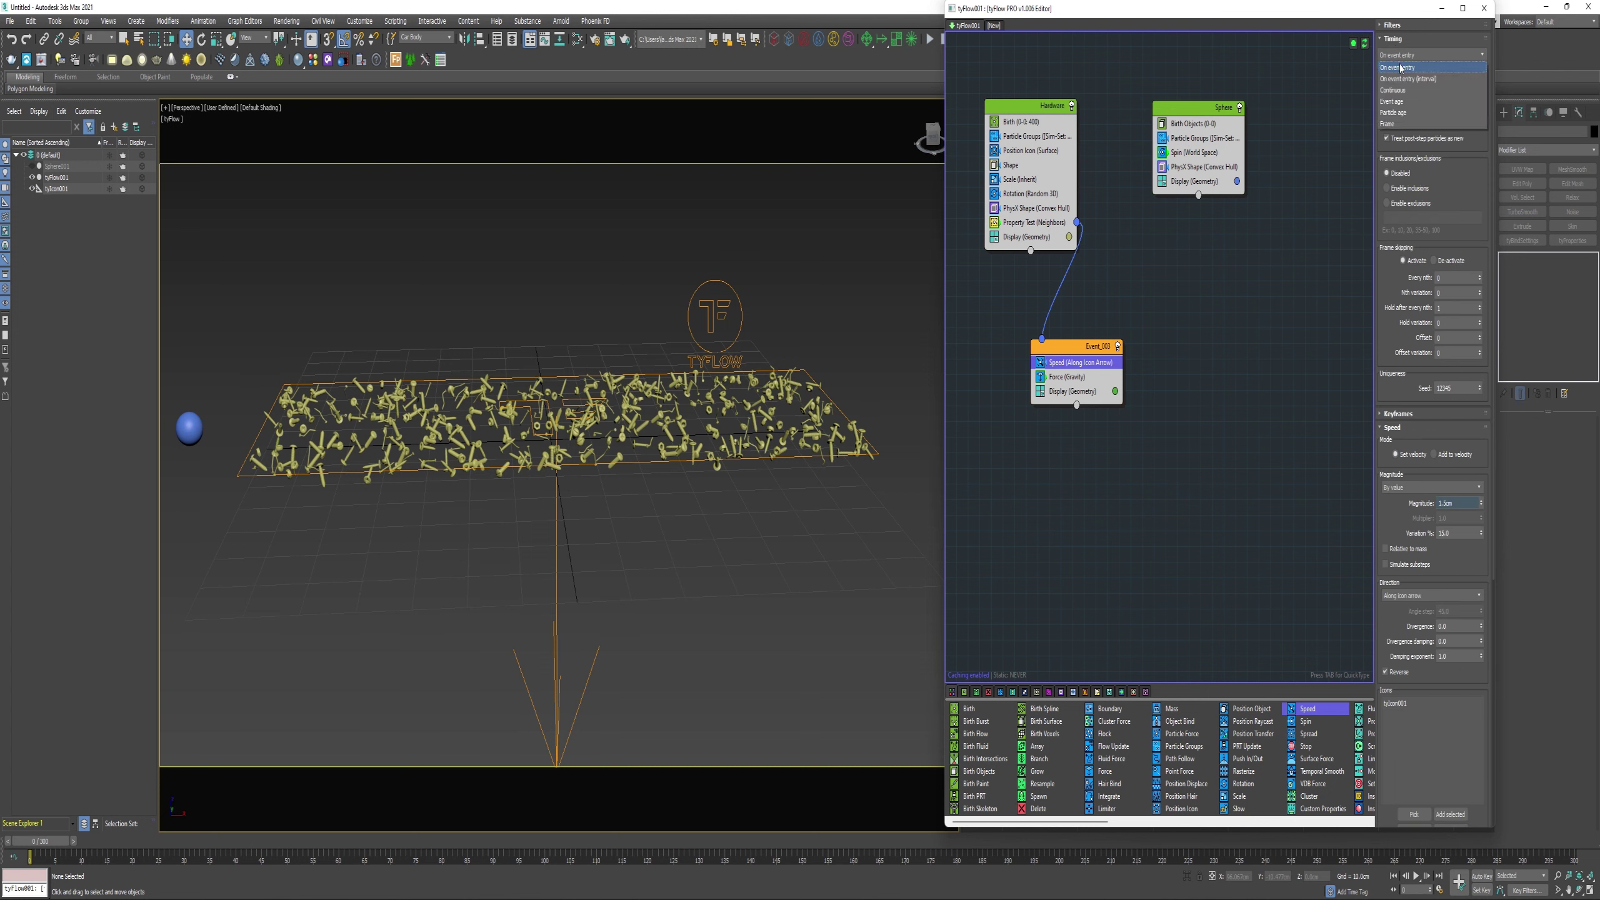
click(1398, 68)
click(1392, 40)
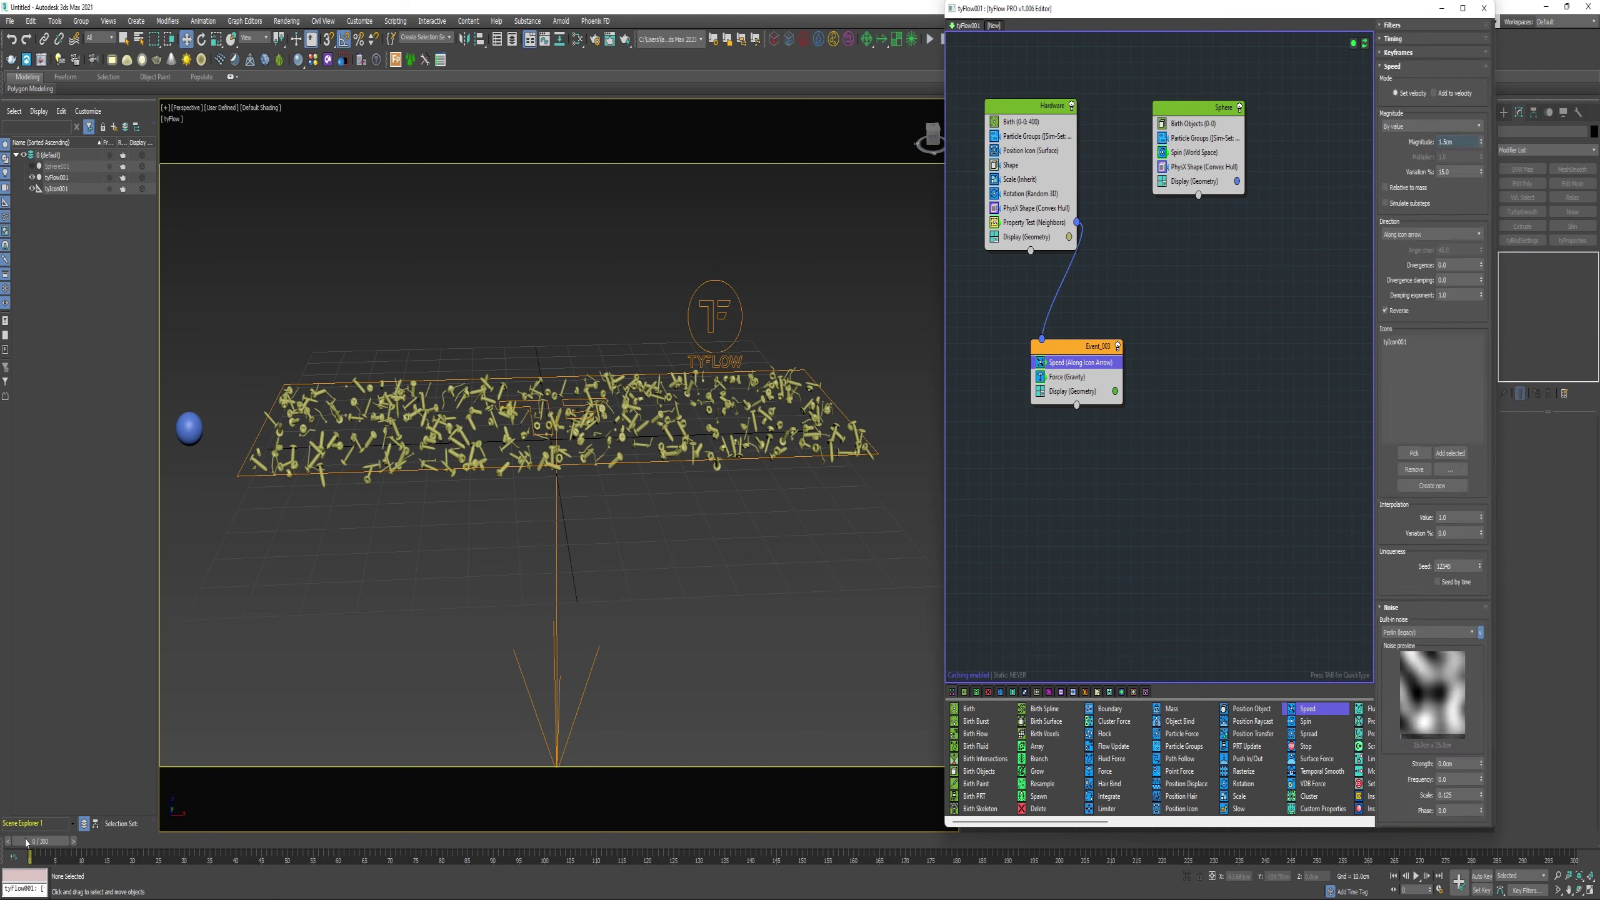
Scrub to frame 38 and widen the Hardware Property Test neighbor radius to 15cm
drag(26, 841, 381, 858)
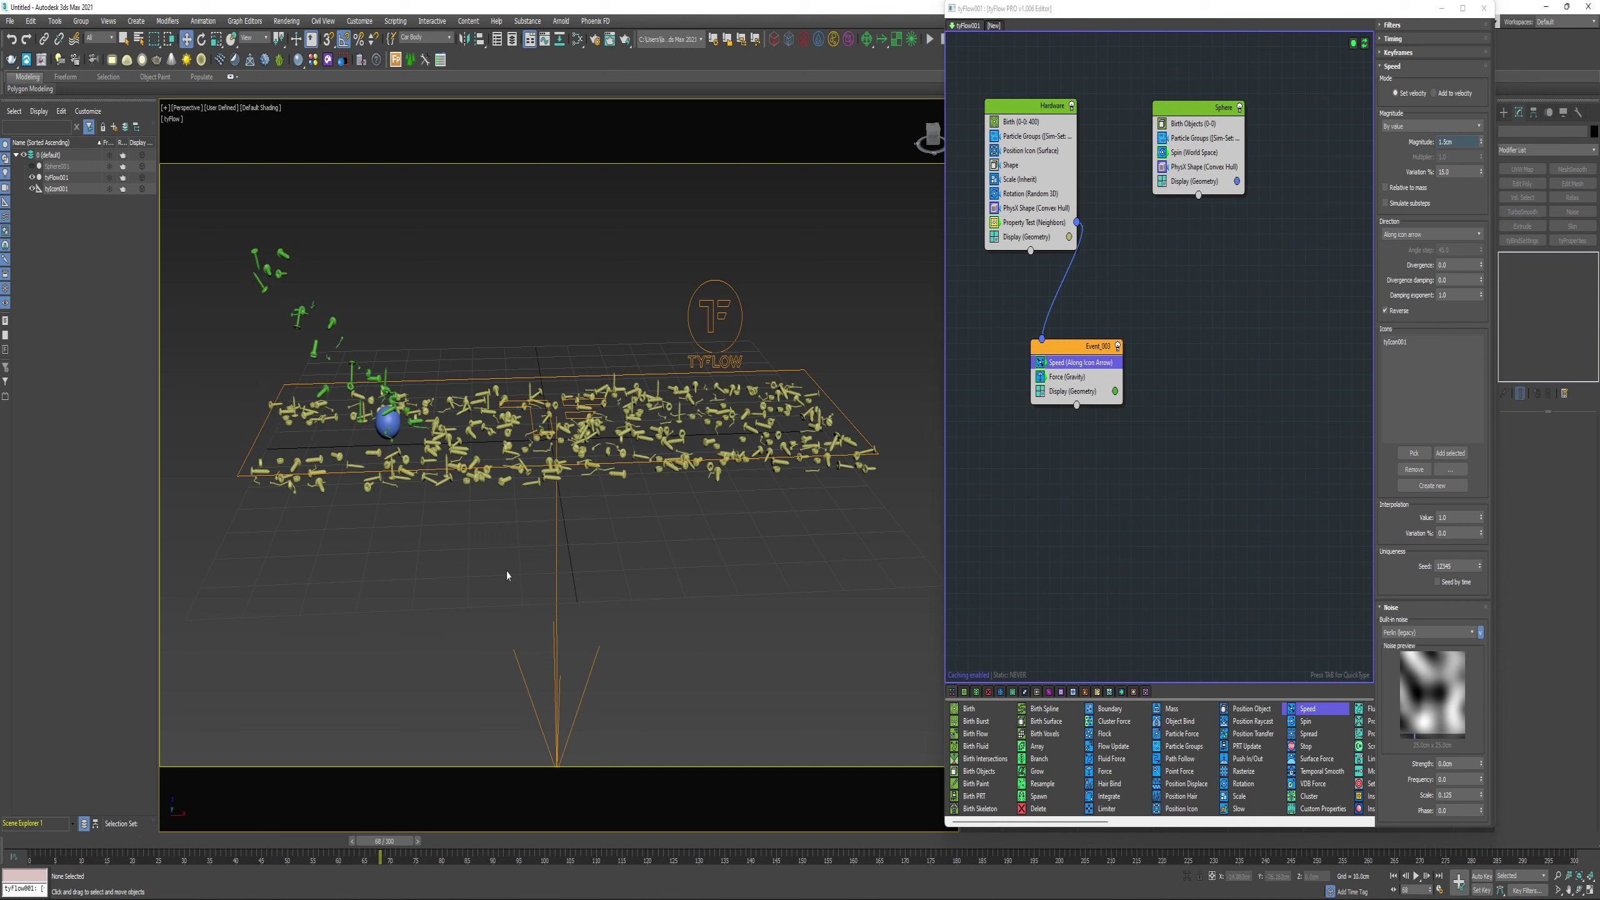
click(1032, 222)
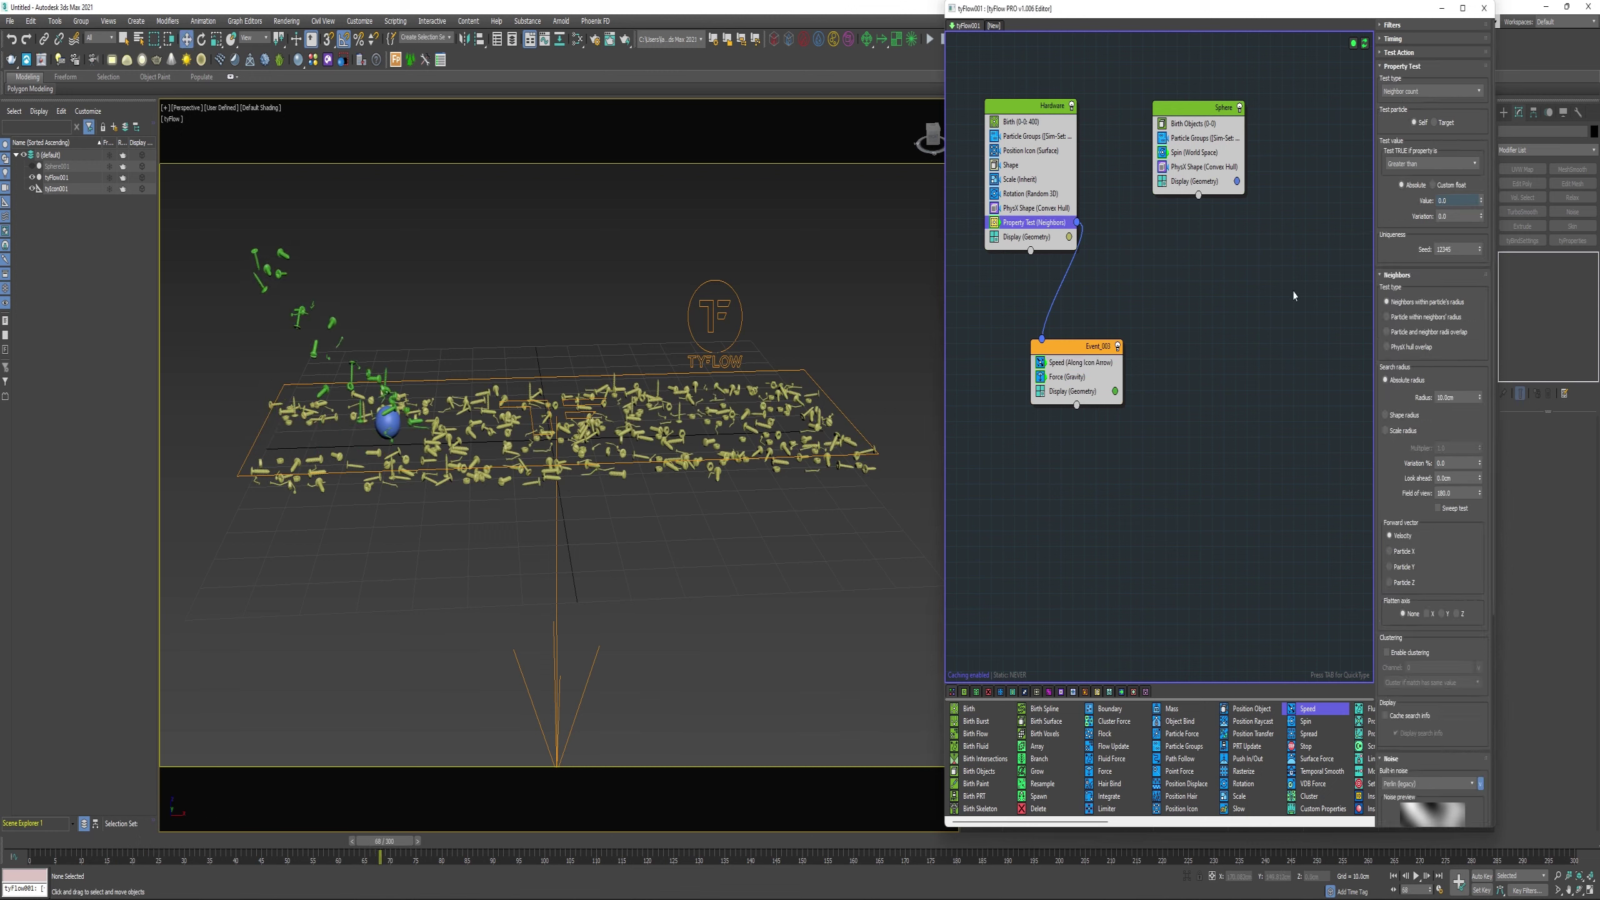
drag(1460, 396, 1415, 397)
text(15)
key(Return)
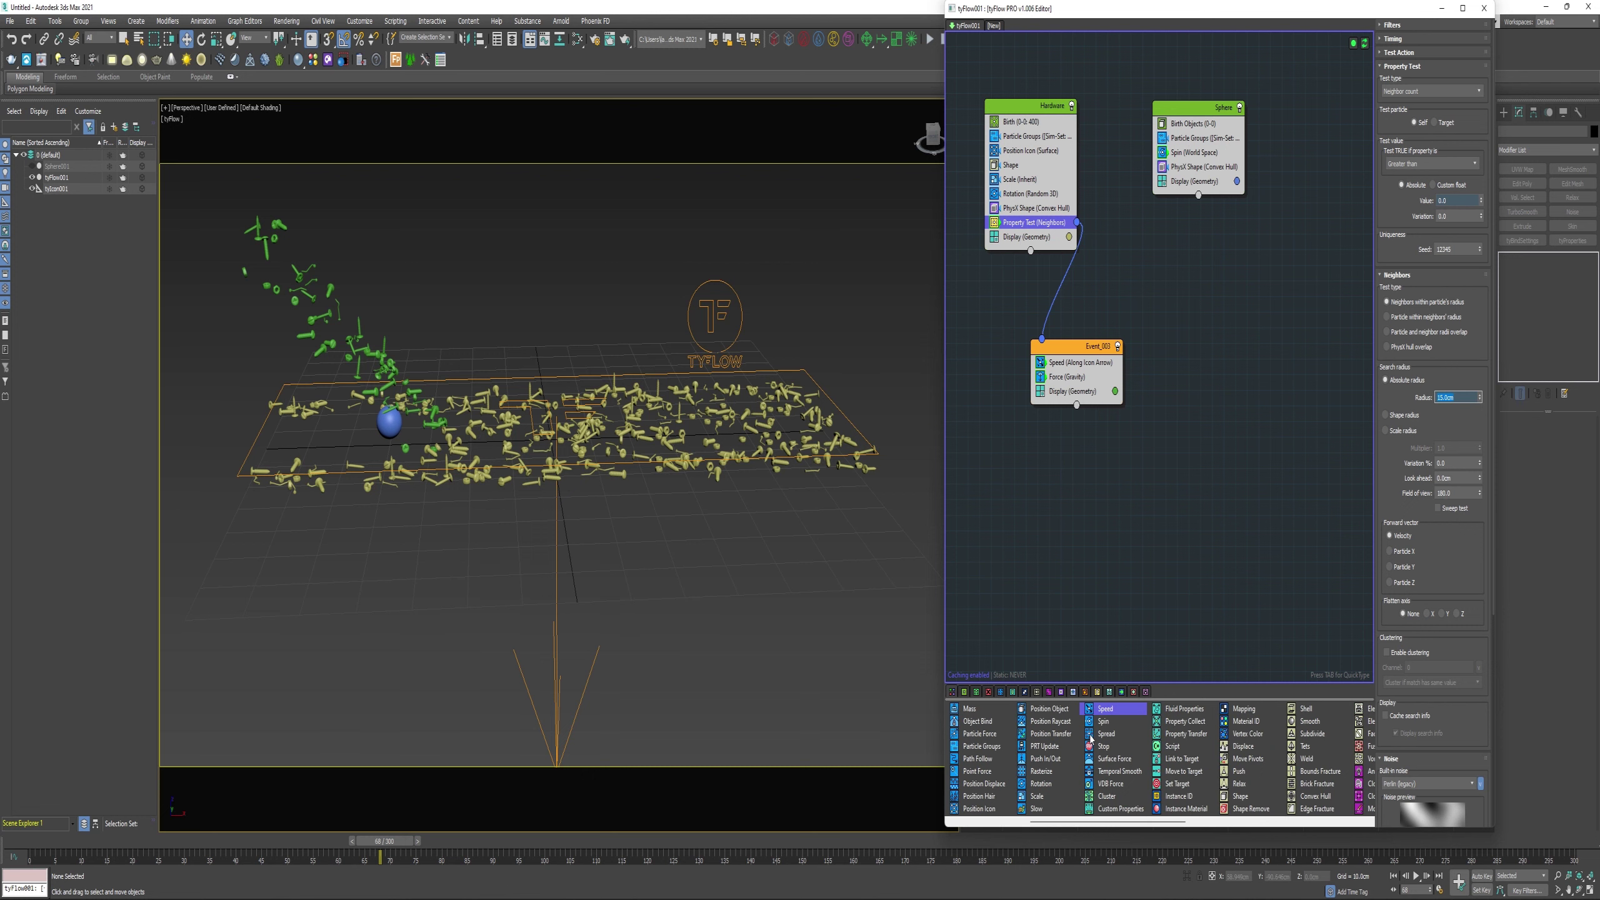
scroll(1099, 757, down, 8)
Add a Neighbors Property Test to Event_003 passing at less than or equal to 0 within 15cm
drag(1105, 772, 1078, 396)
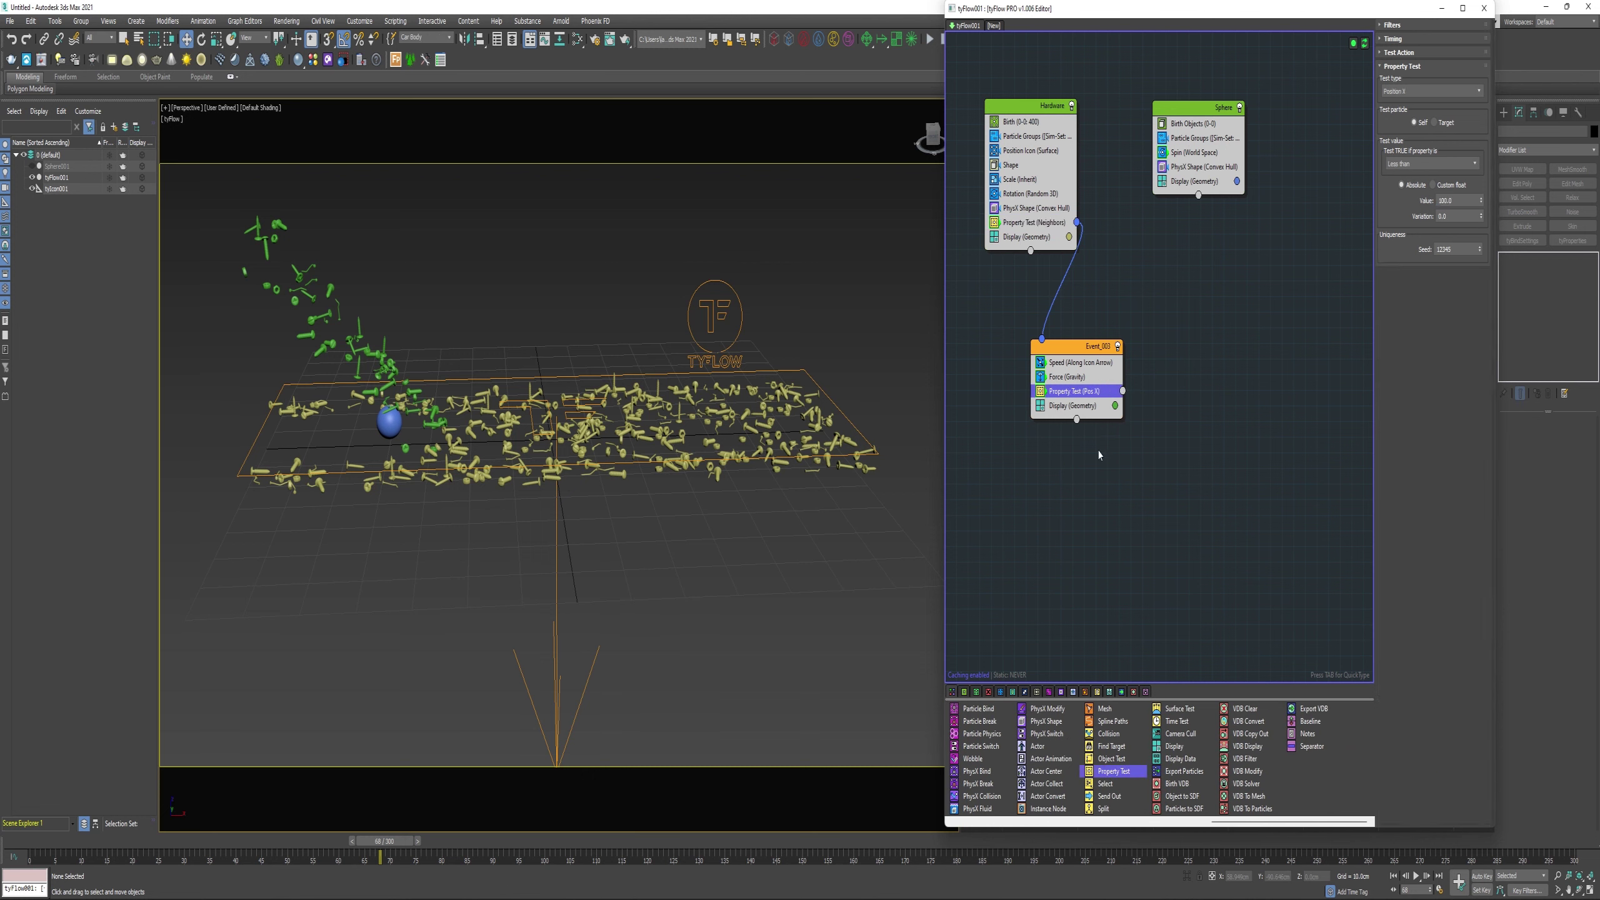
click(1430, 90)
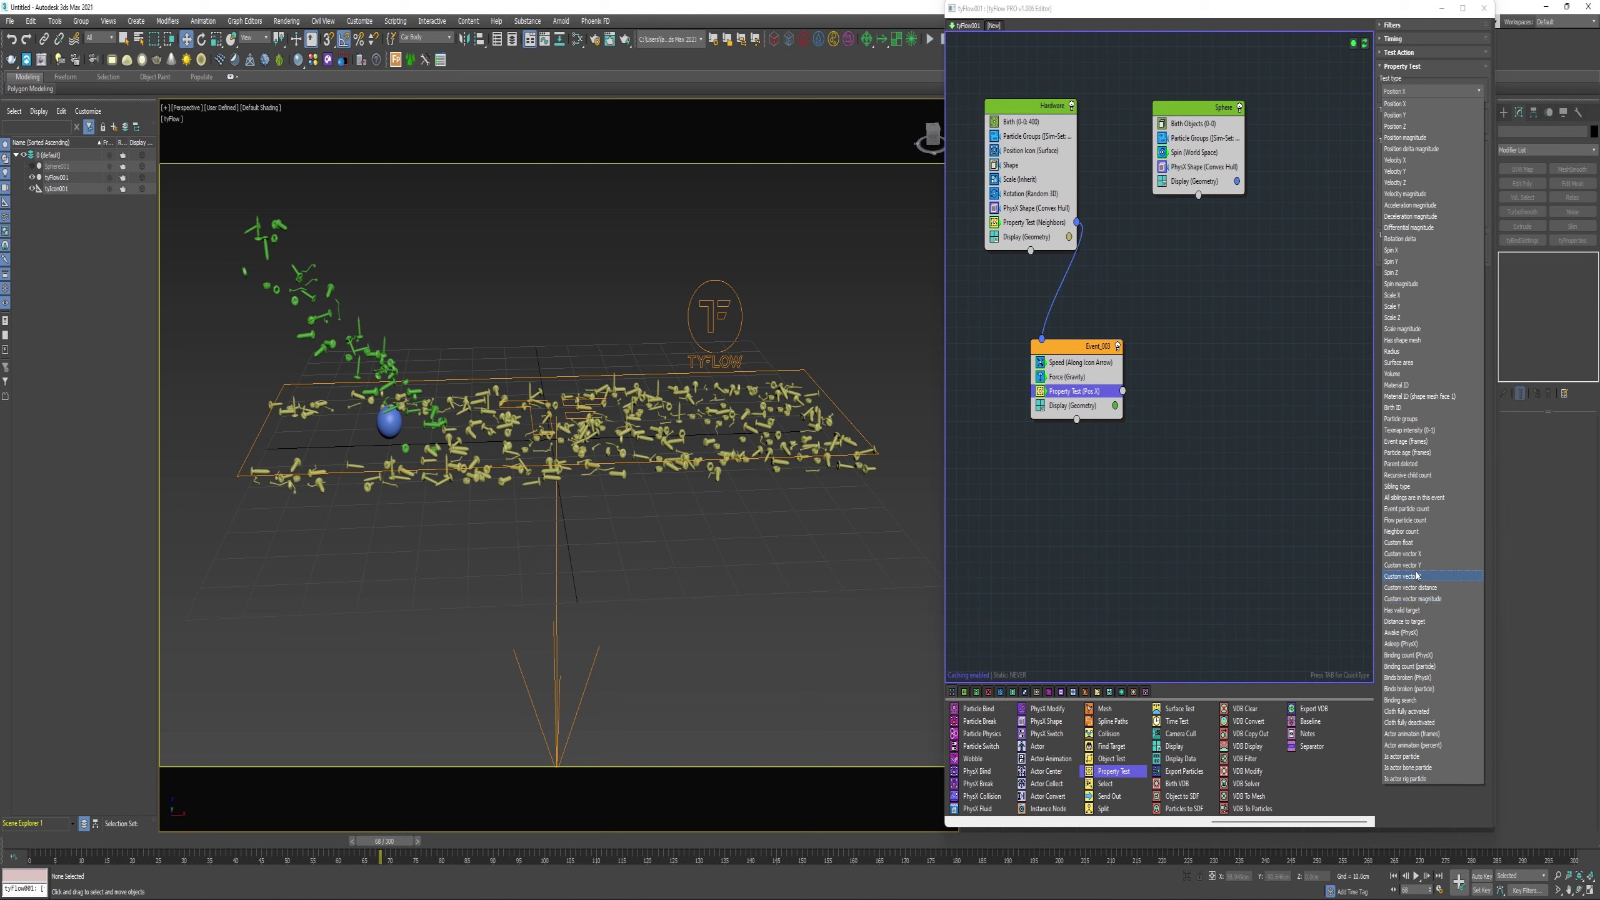
click(1413, 535)
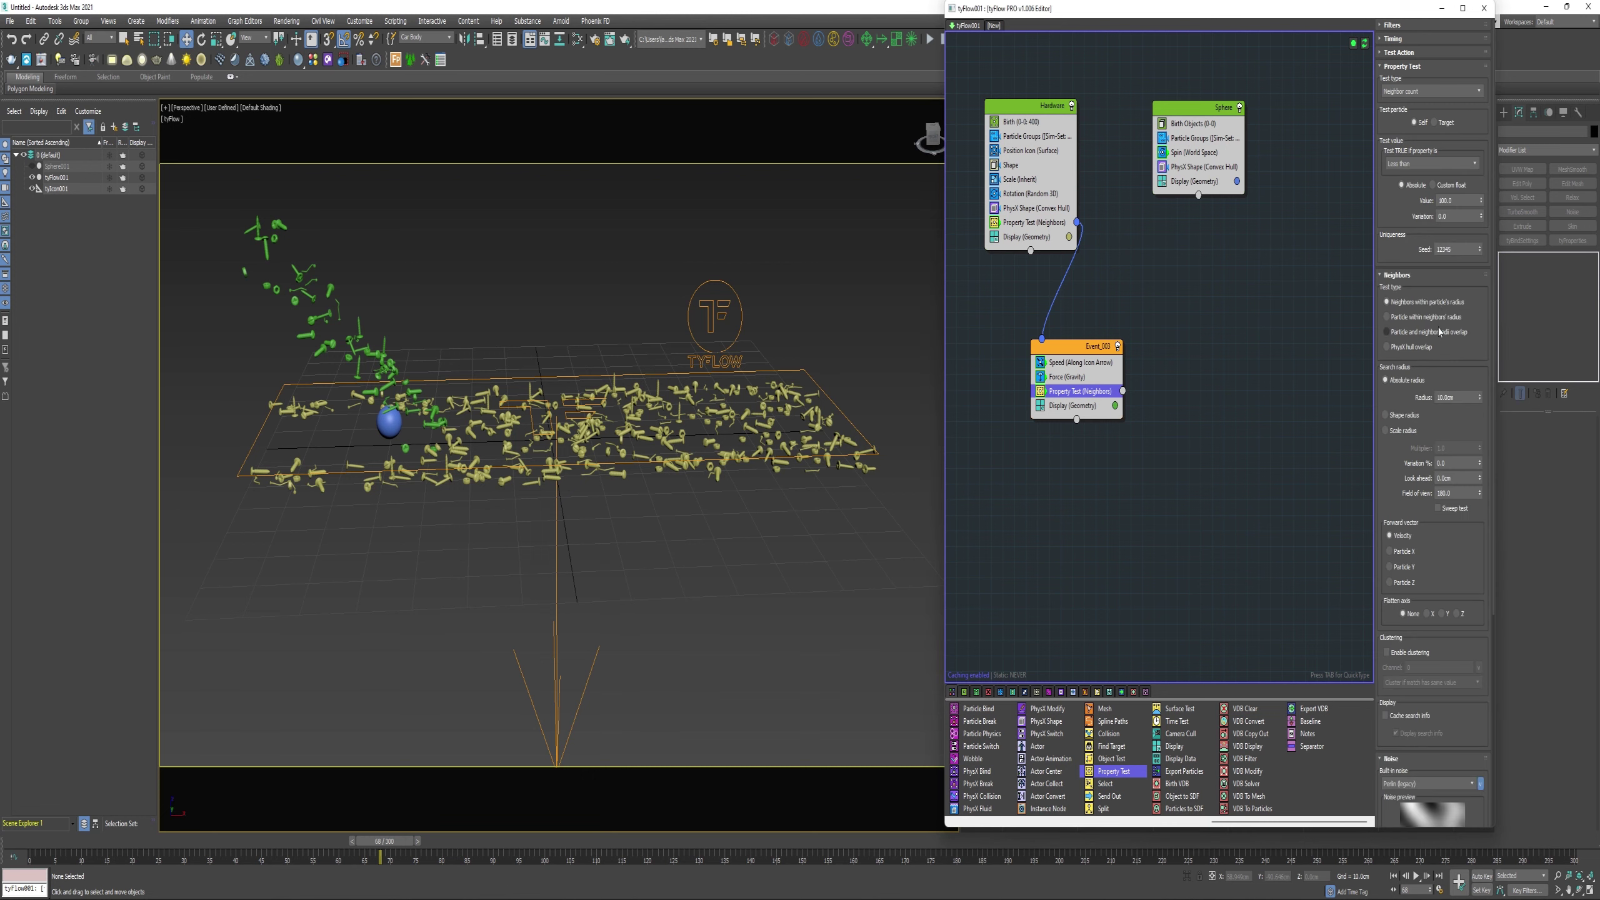
click(1429, 163)
click(1409, 188)
text(0)
key(Return)
click(1451, 396)
key(Return)
Wire the neighbor test's output to a new Event_004 with a Display
drag(1466, 566, 1457, 257)
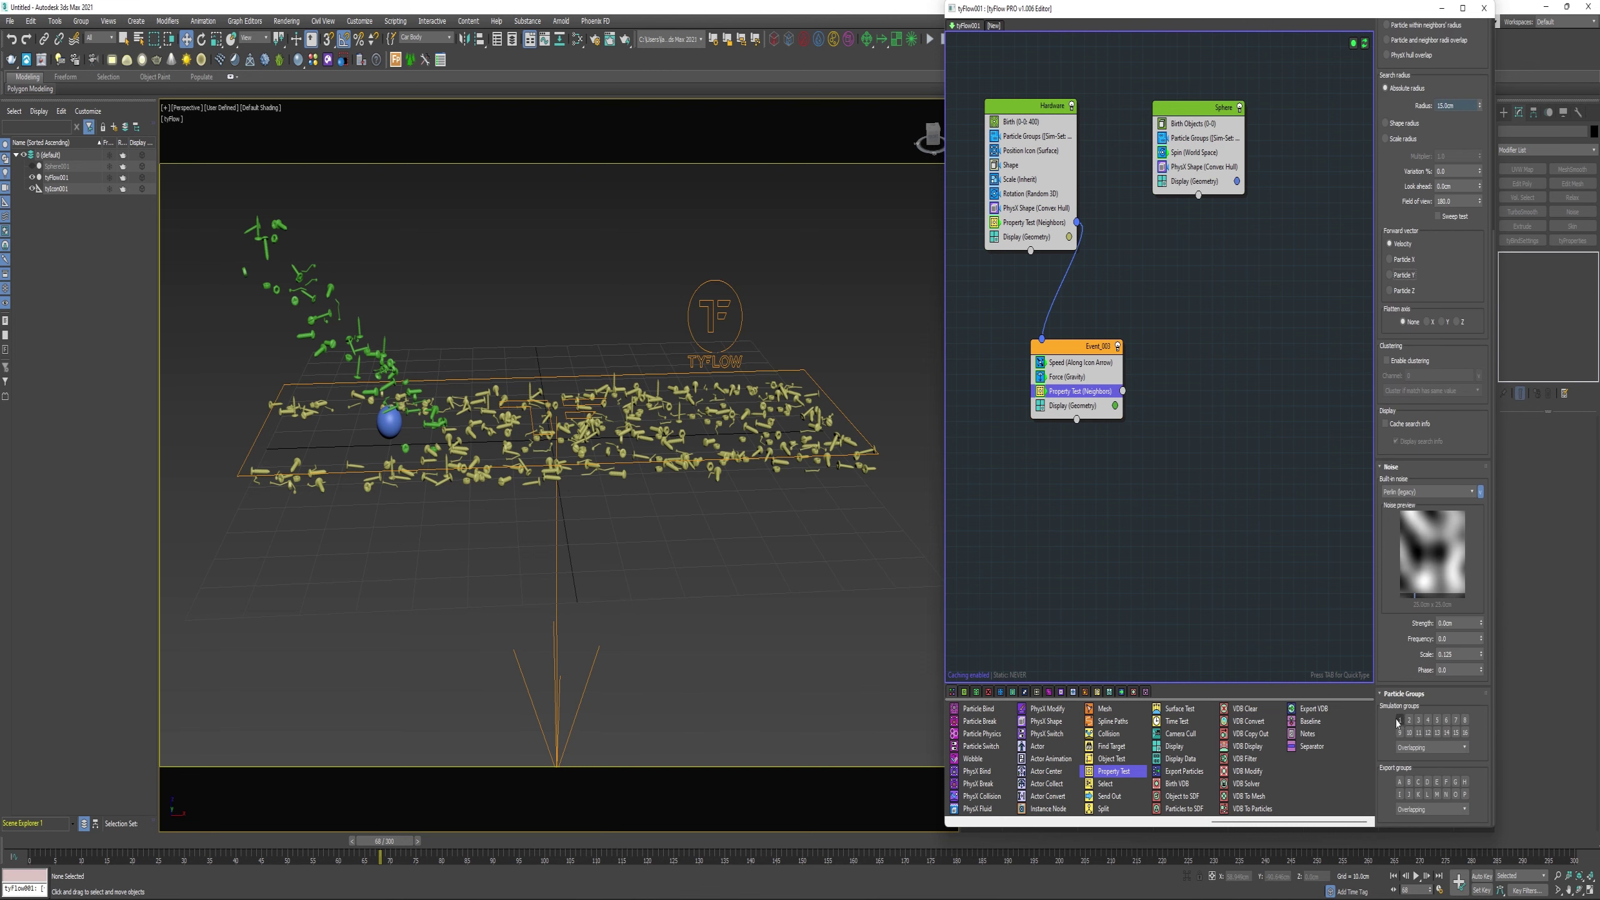
drag(1174, 746, 1146, 505)
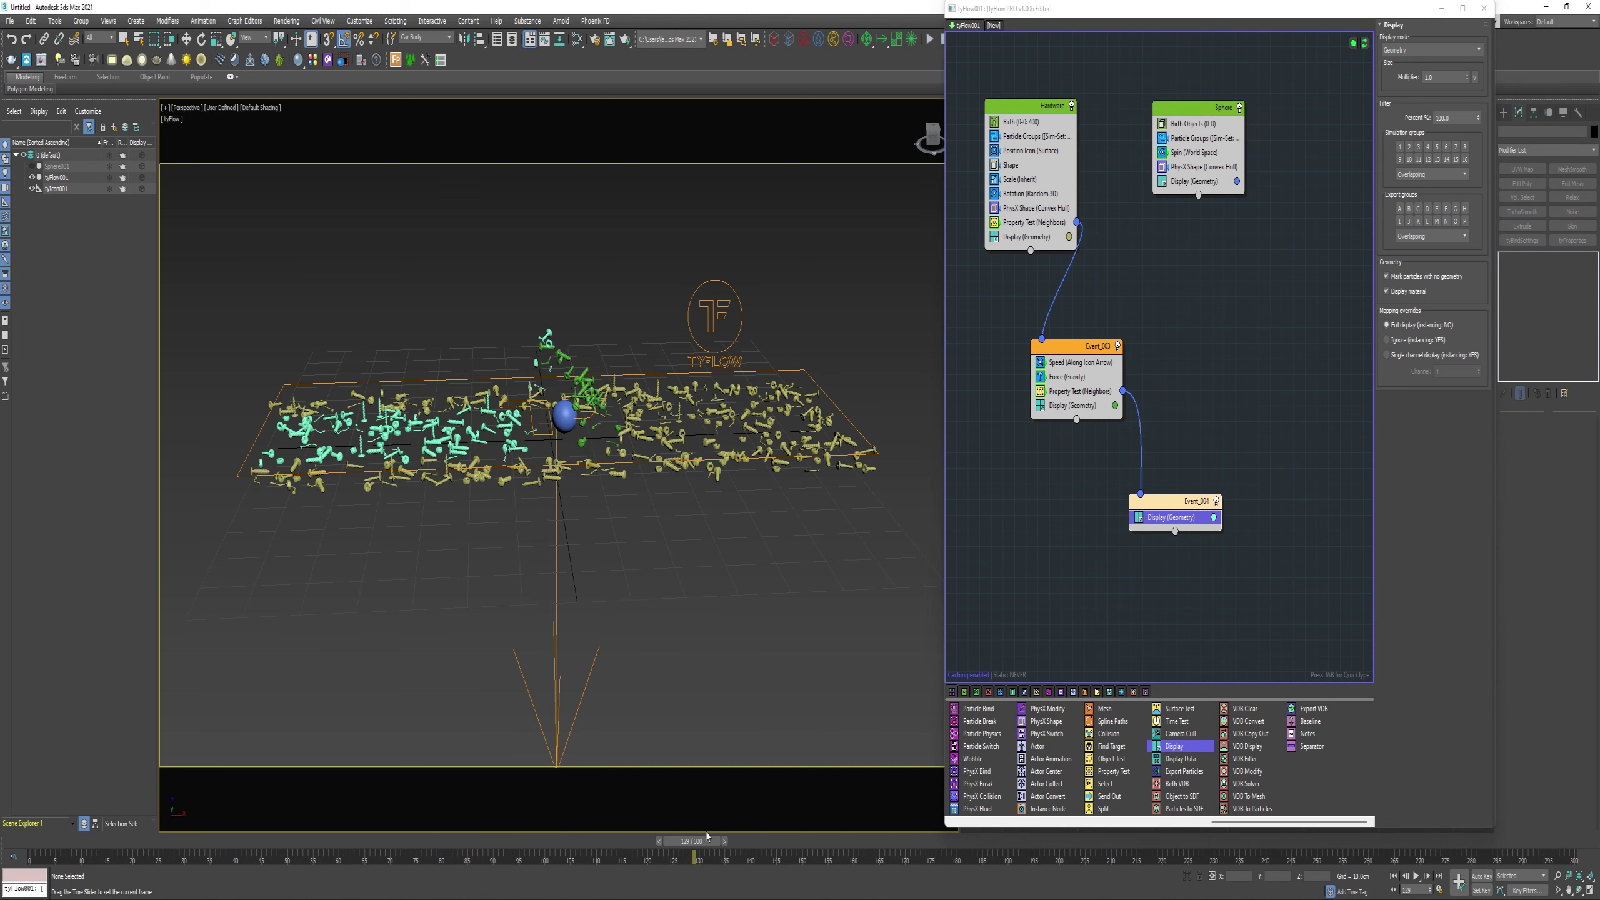
click(1076, 394)
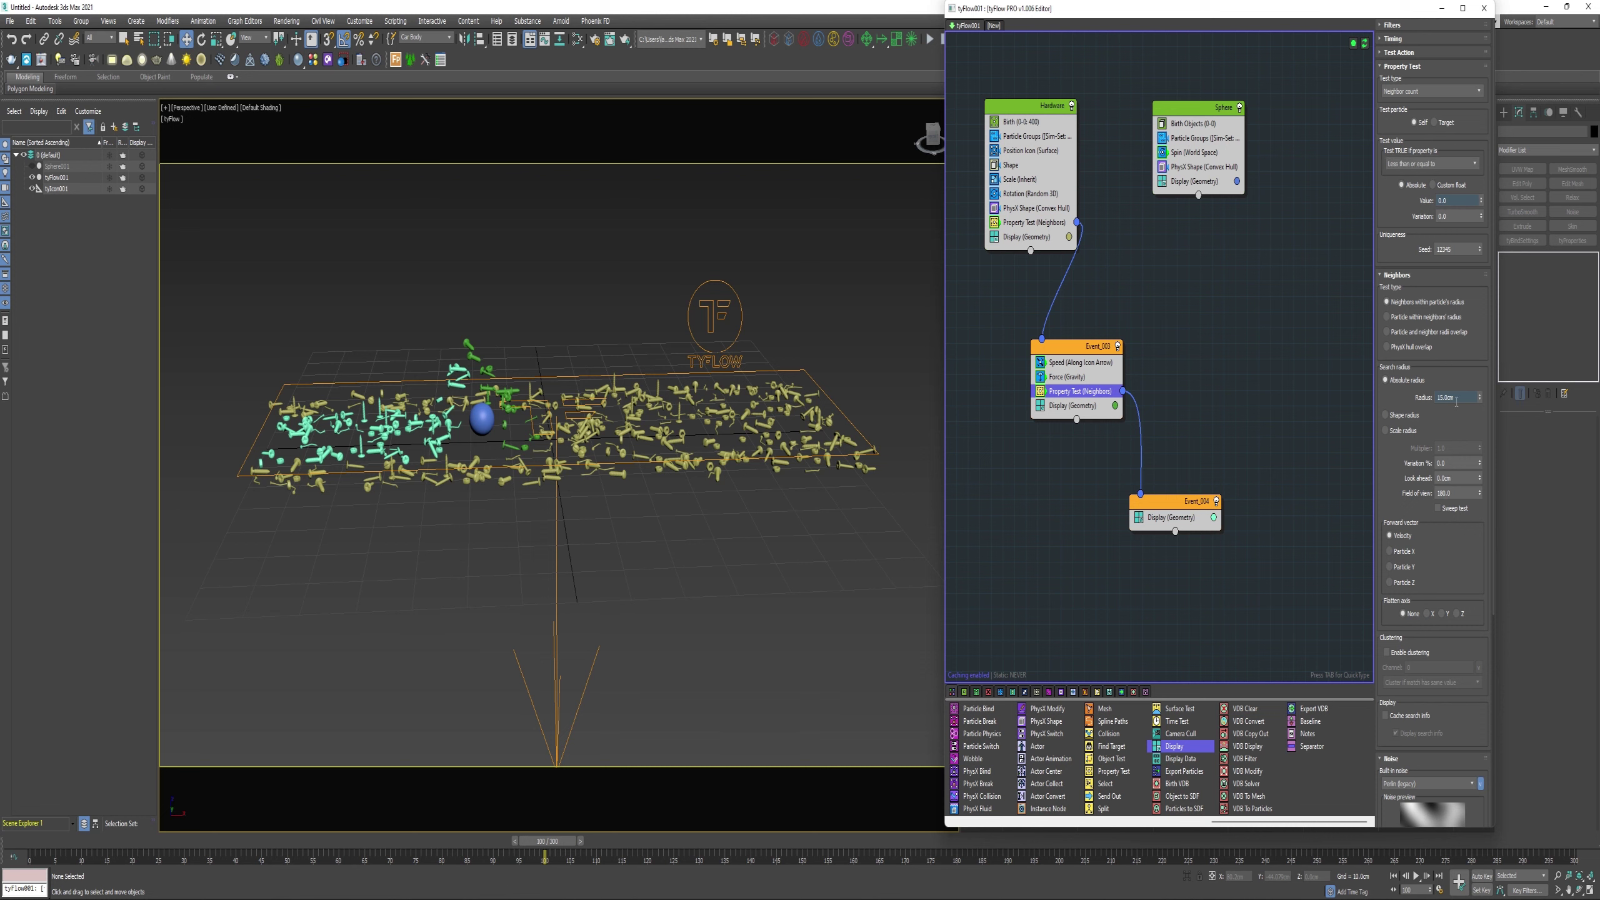
scroll(1434, 606, down, 5)
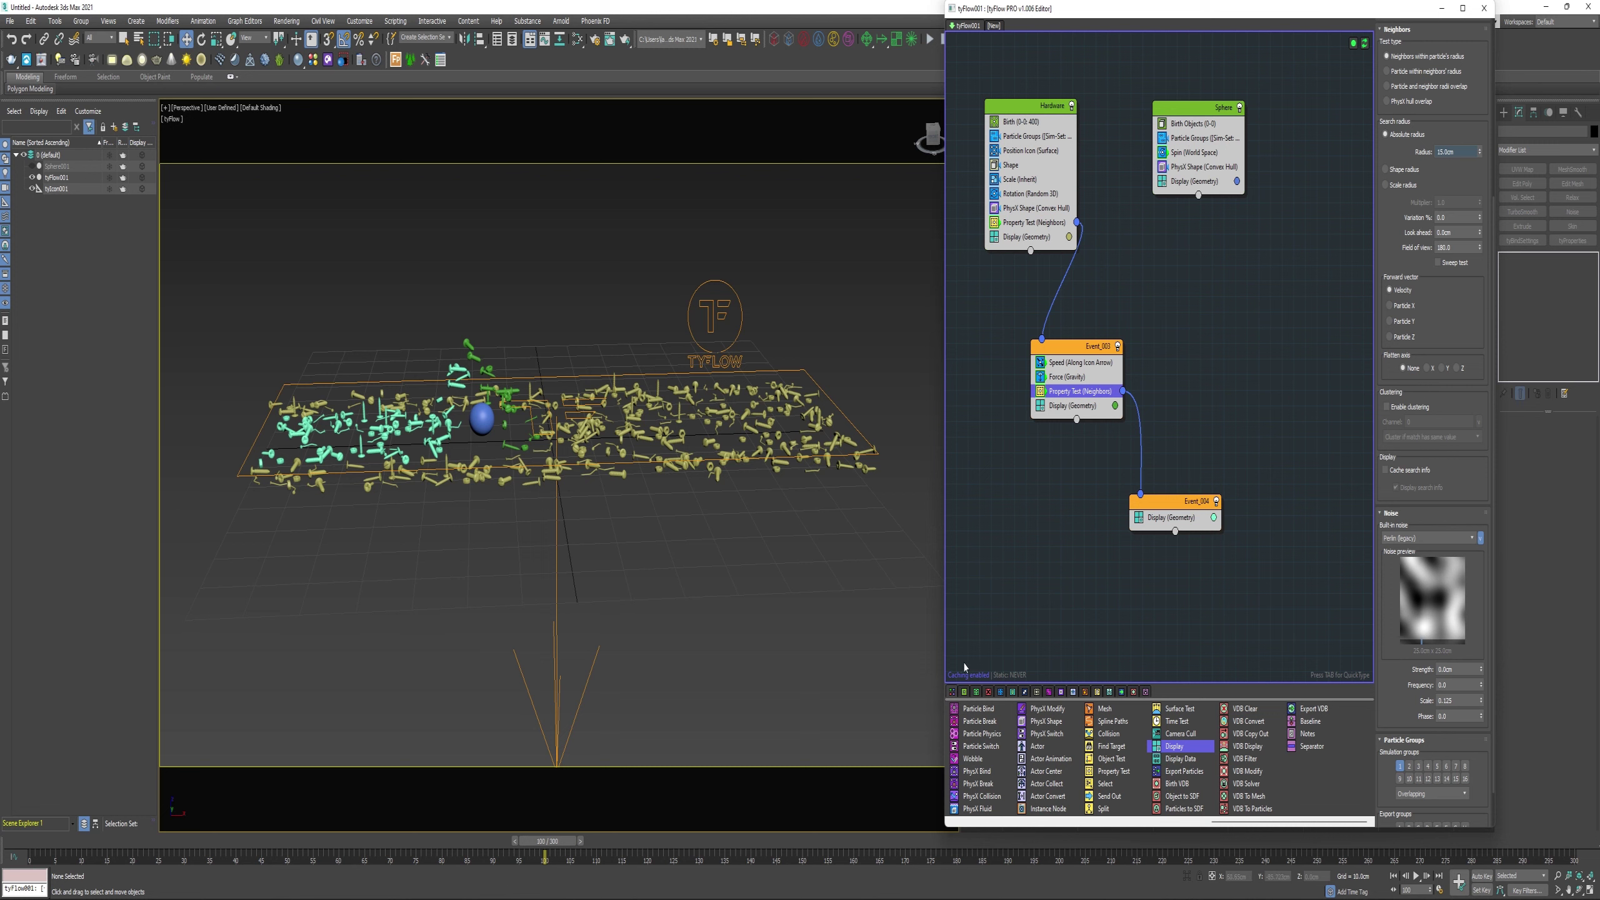
Add a Time Test with value 100 to the Sphere event
click(1193, 180)
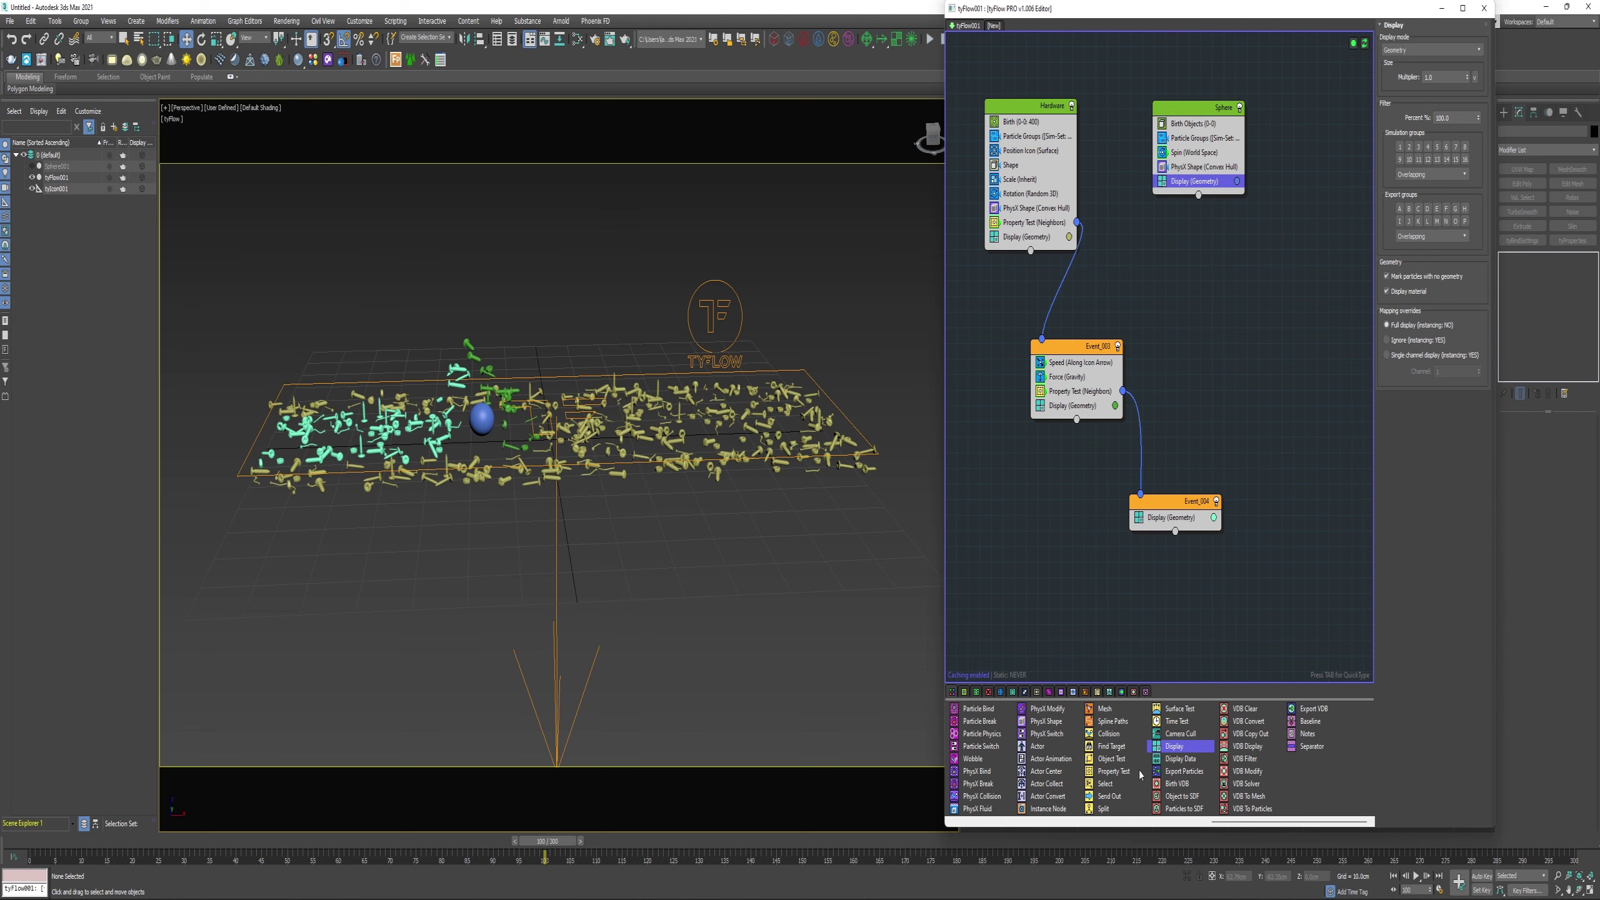
drag(1175, 725, 1196, 183)
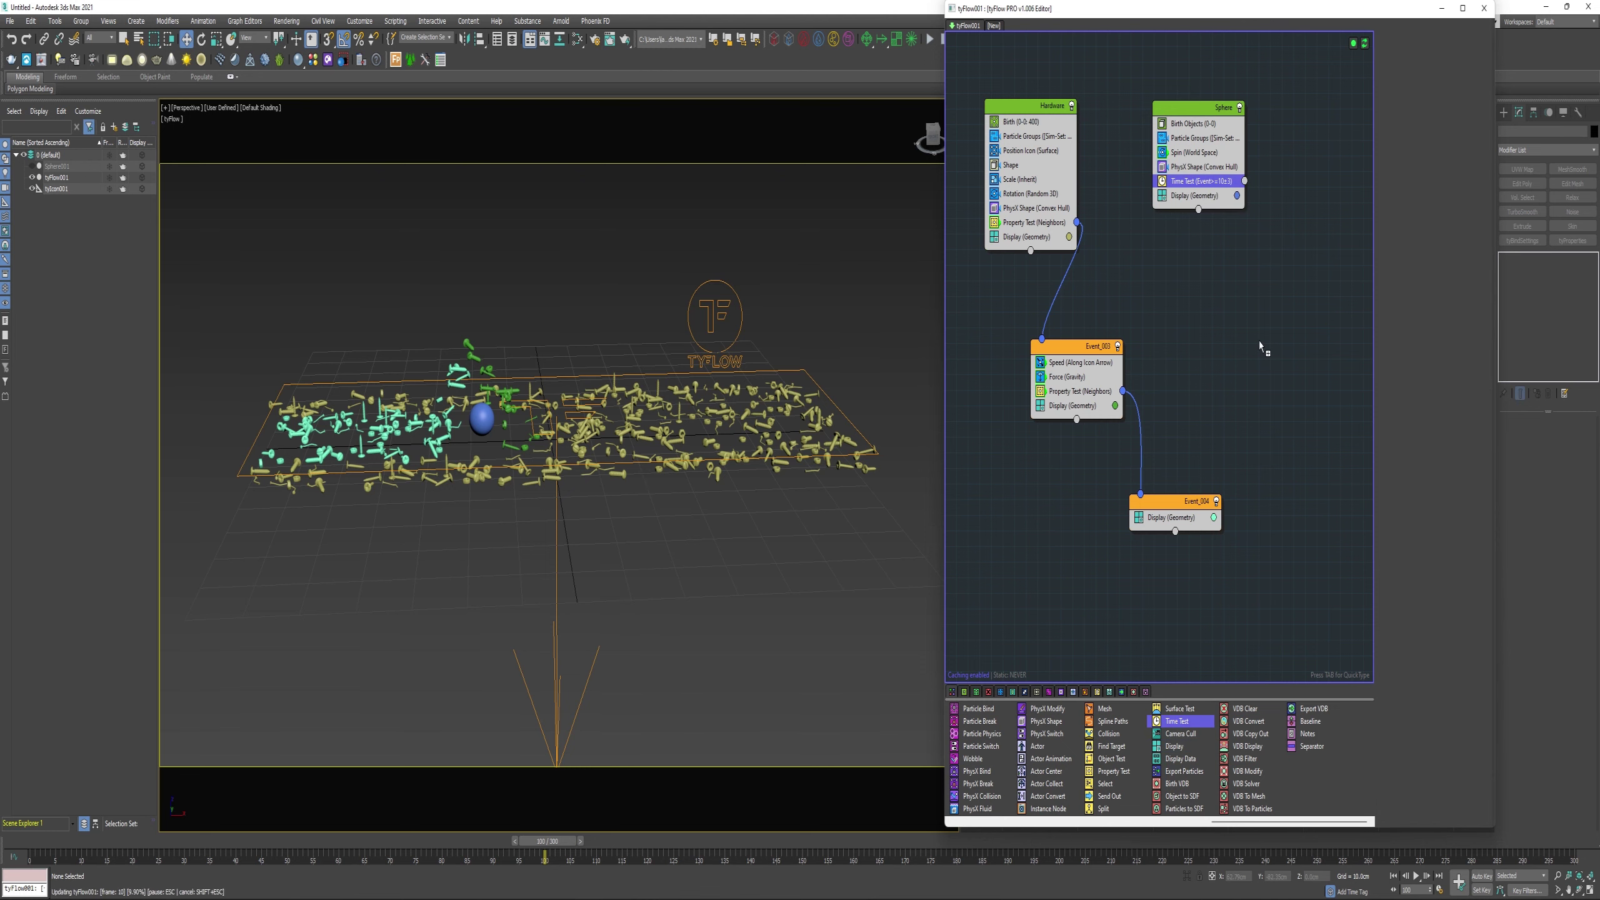
key(Return)
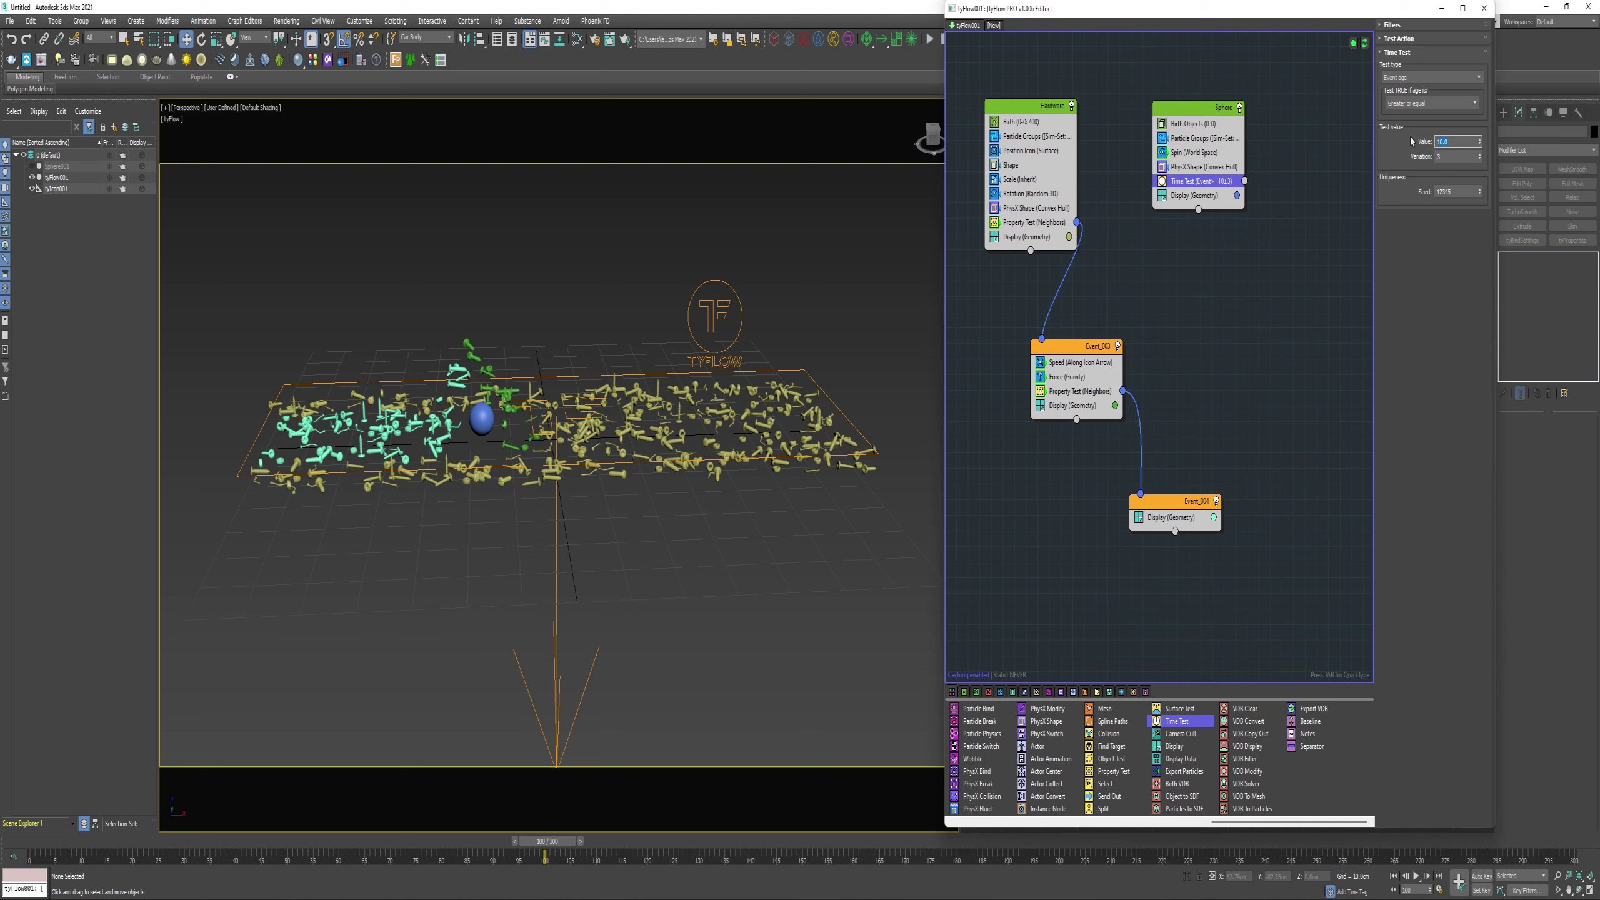
text(100)
key(Return)
Move Spin and Display into Event_005, set spin Y to -1, wire the Time Test, check frame 123
click(1186, 153)
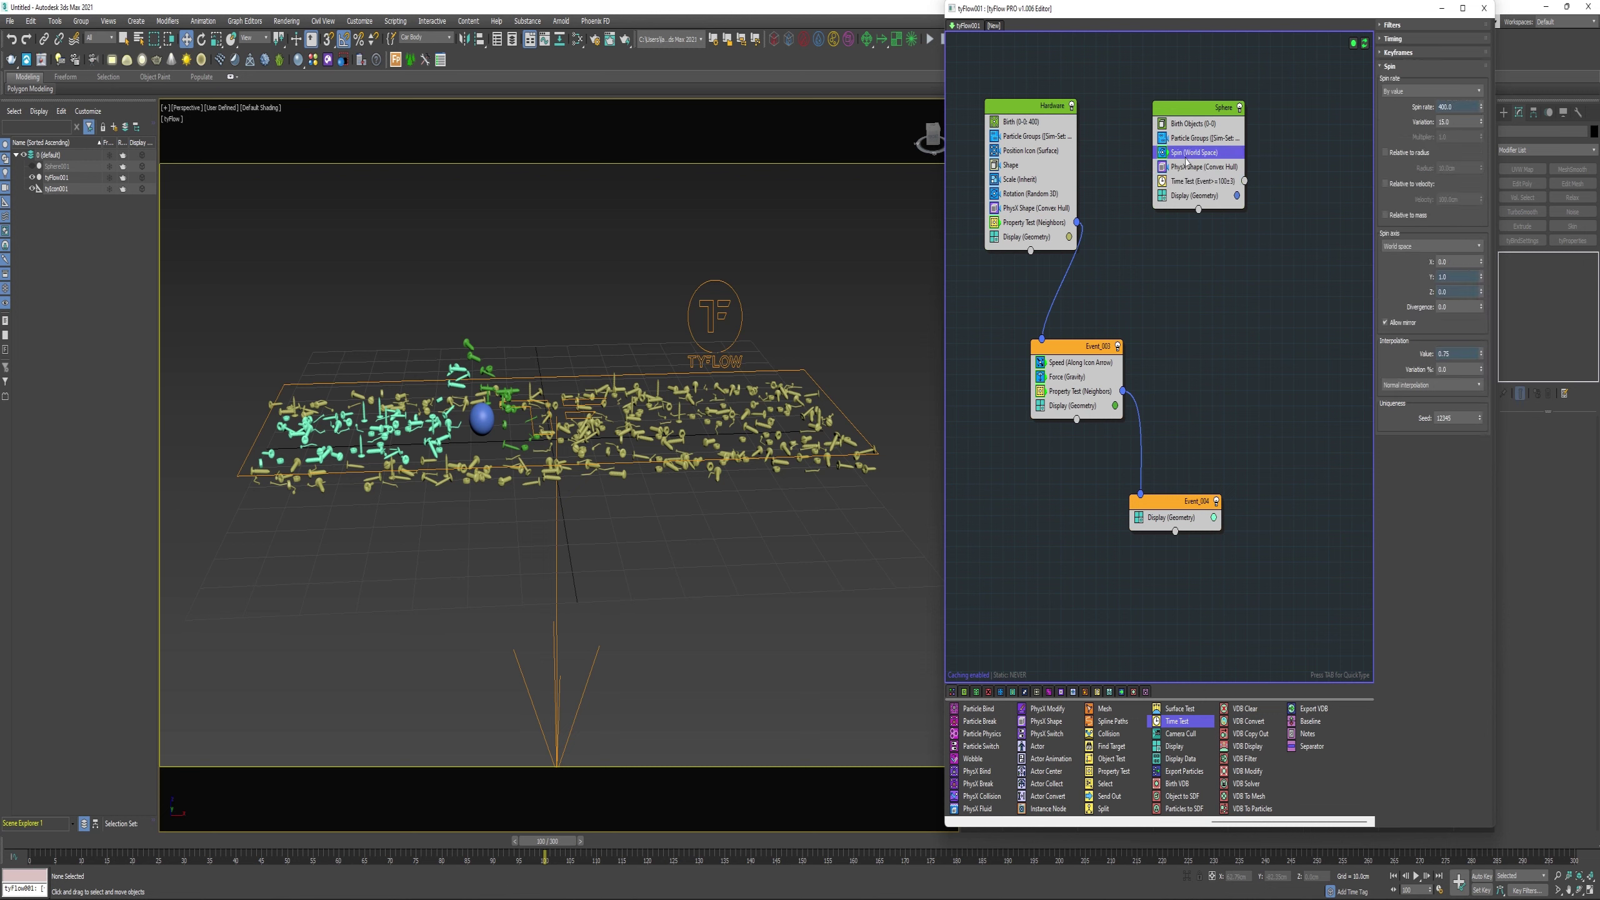
click(1181, 198)
shift+drag(1177, 154, 1242, 313)
click(1241, 310)
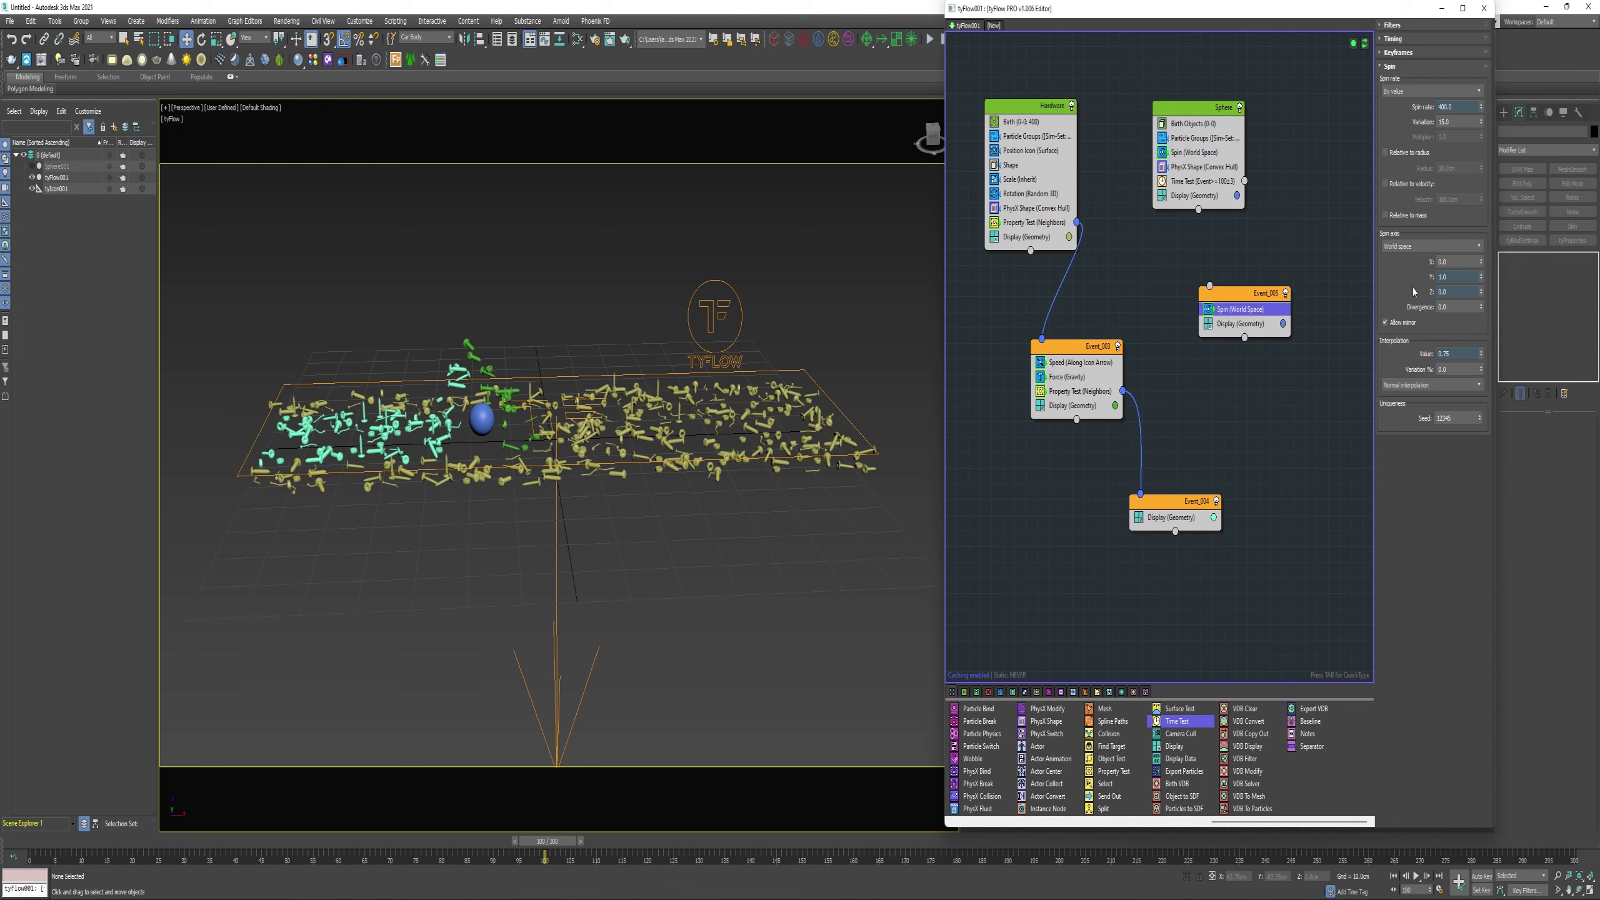
click(1441, 277)
drag(1209, 288, 1245, 181)
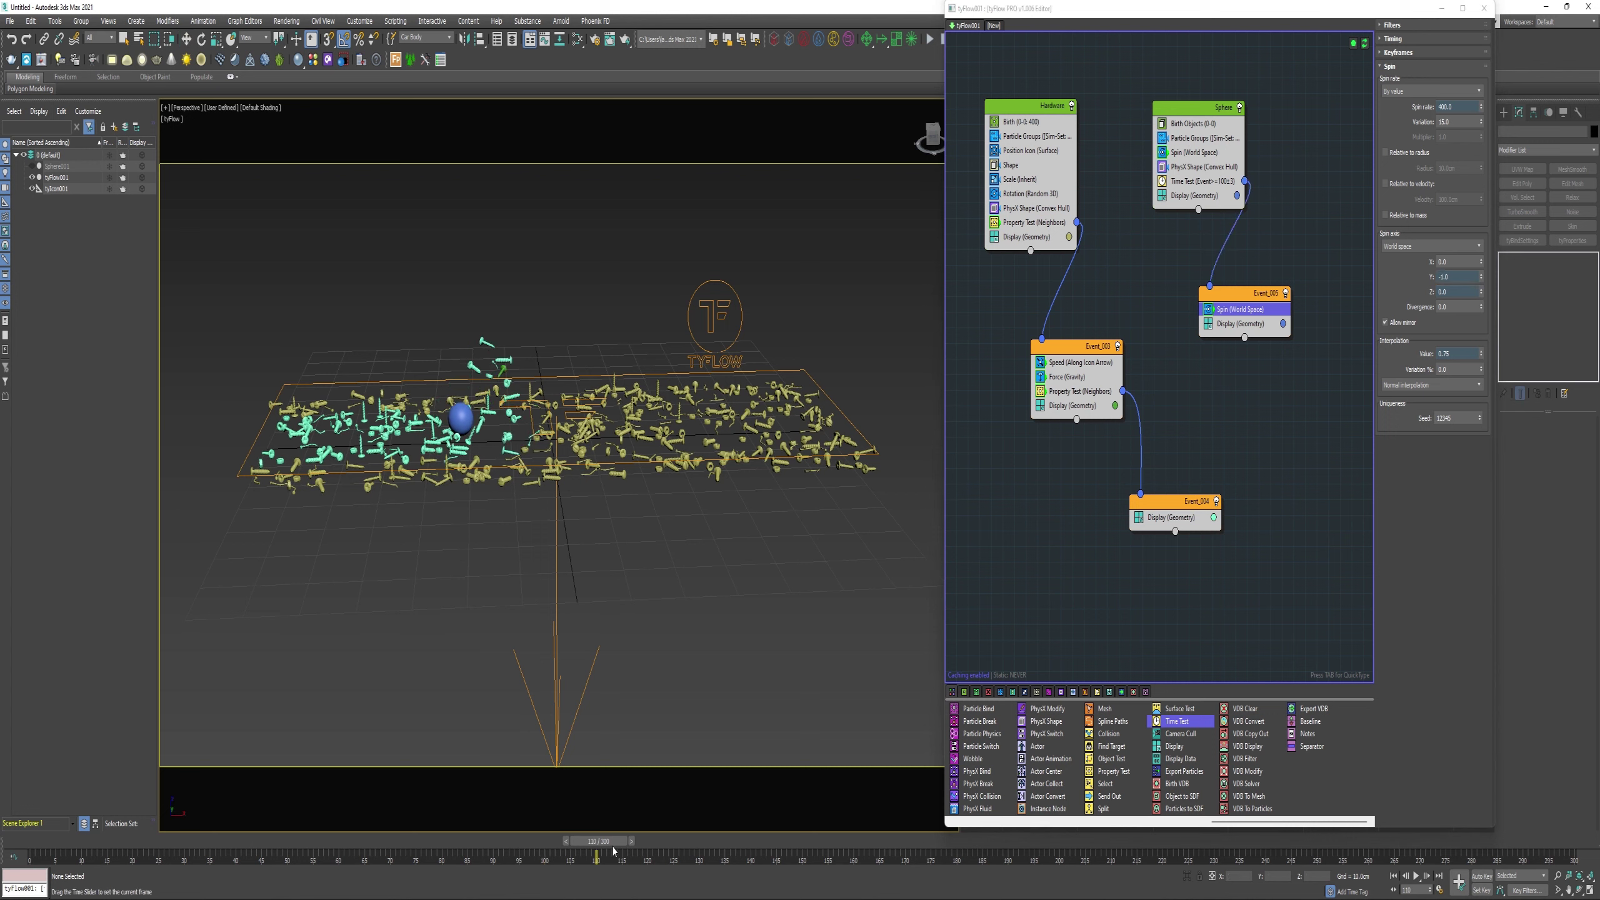
mouse_move(553, 843)
mouse_down()
mouse_move(812, 854)
mouse_move(618, 829)
mouse_move(579, 840)
mouse_up()
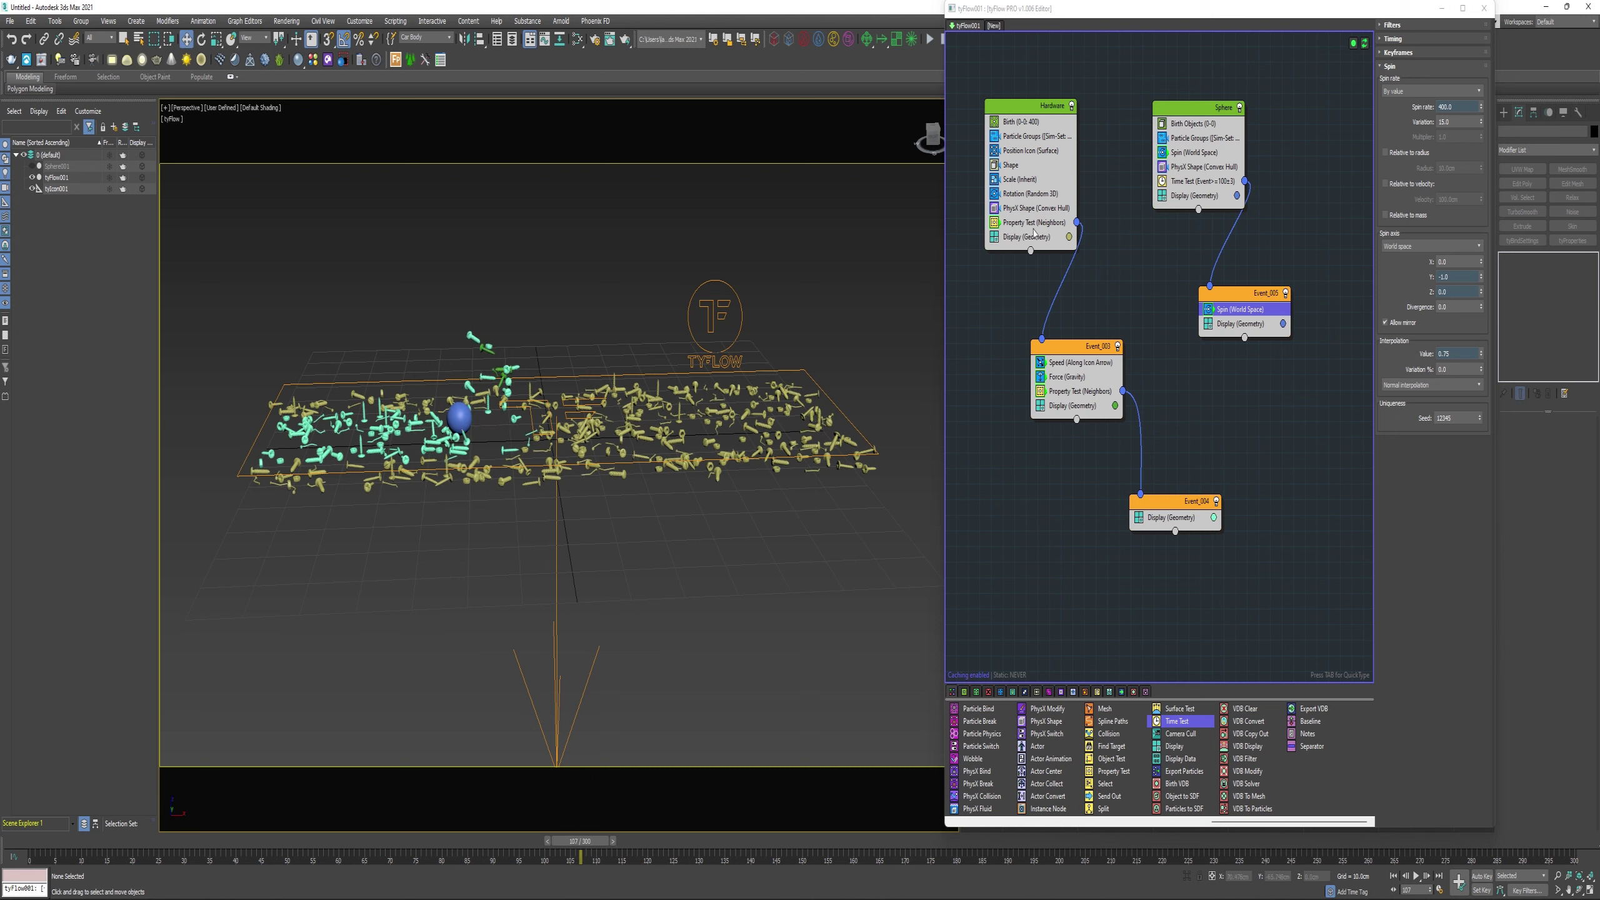
Copy the neighbor test into Event_004, route it back to Event_003, then delete Event_004
drag(1033, 233, 1172, 427)
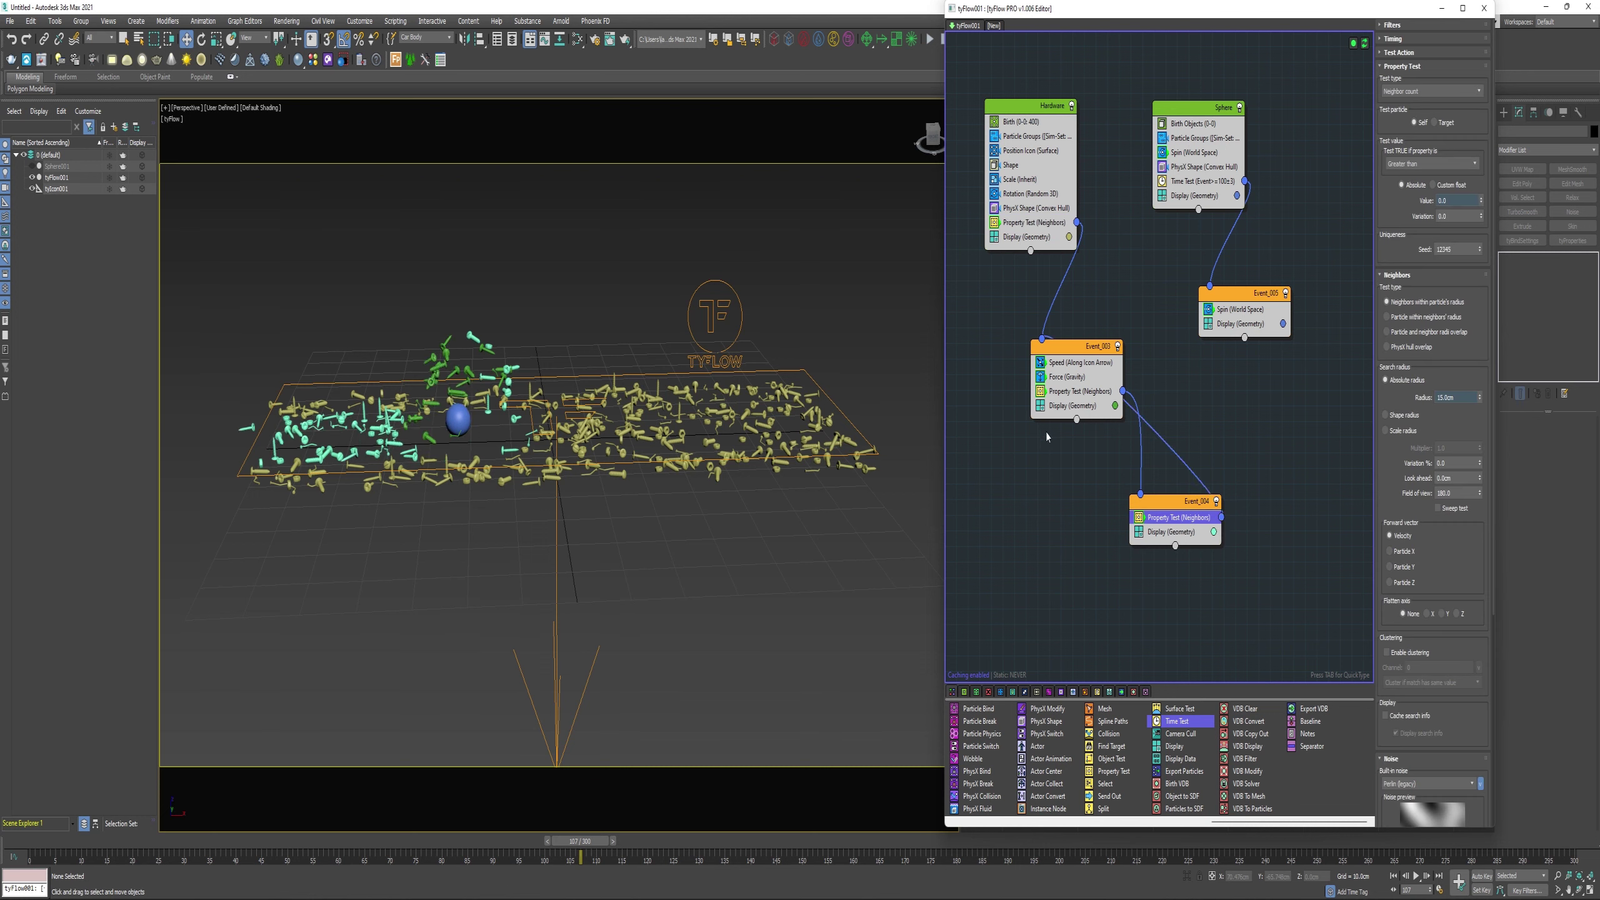
drag(580, 840, 385, 732)
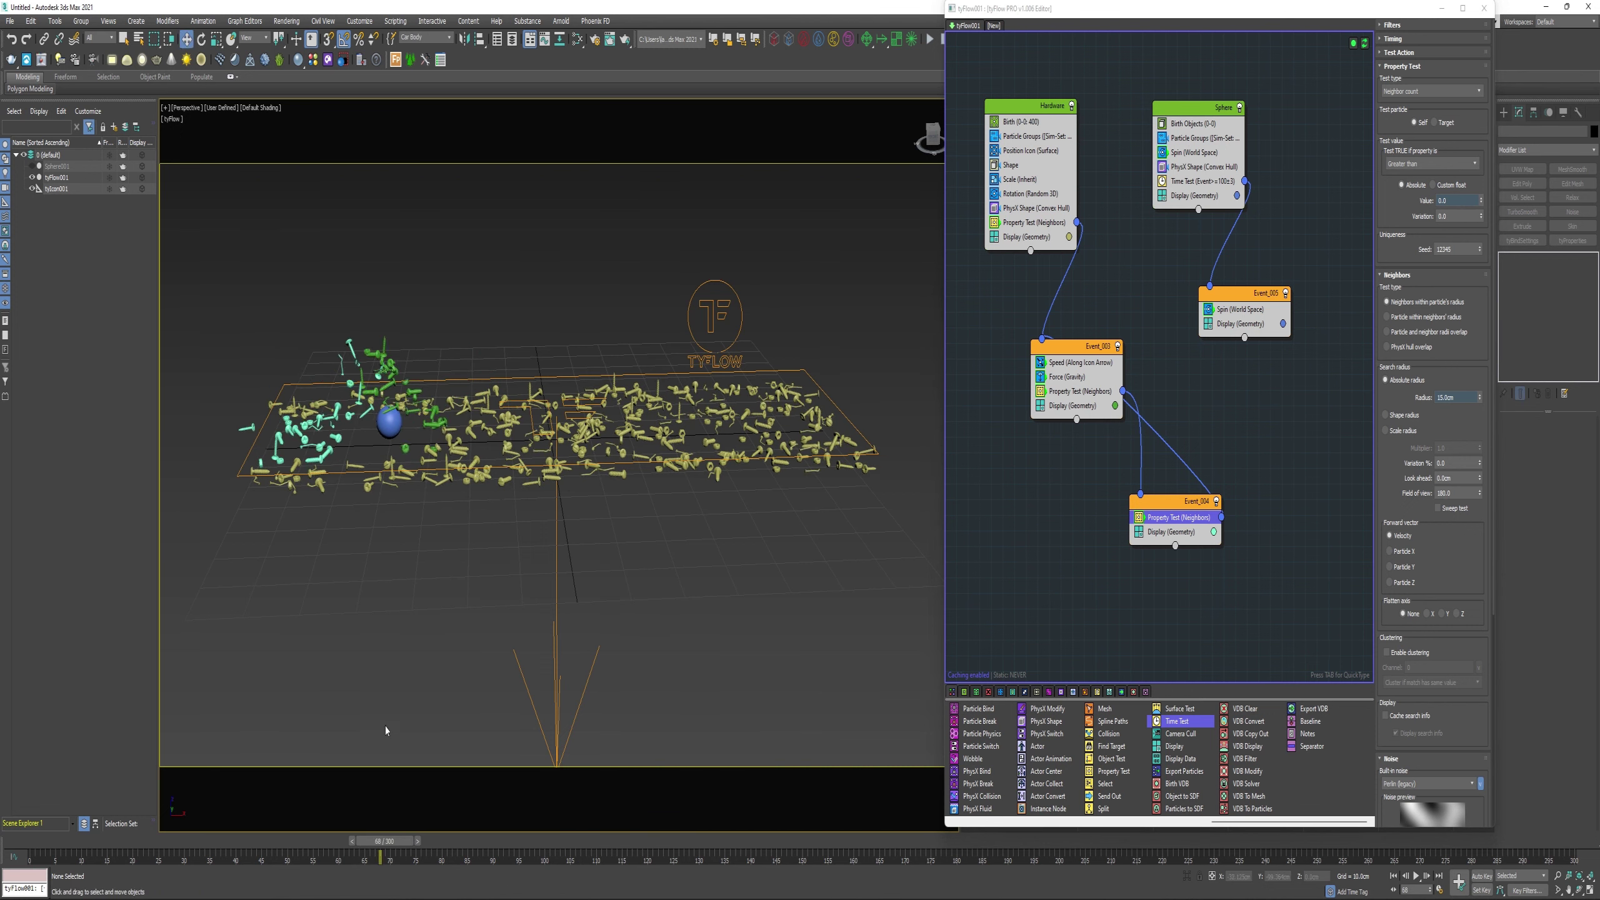
right_click(1195, 502)
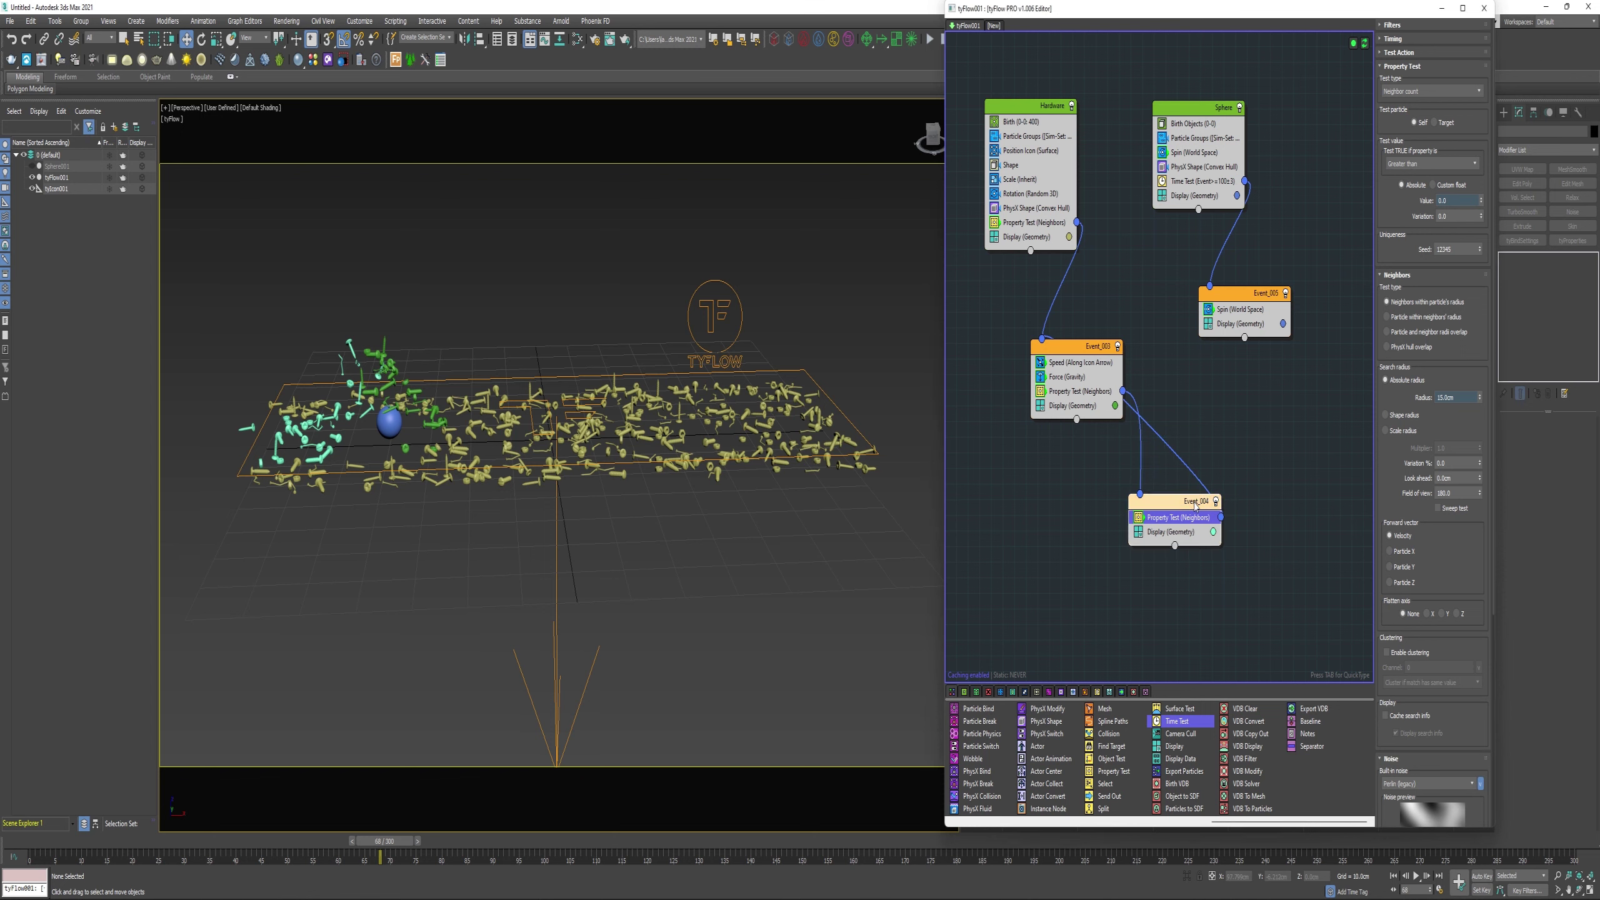
click(1229, 602)
Insert Set Target atop Event_003: By proximity, simulation group 1 filter, Absolute closest neighbor
scroll(1074, 759, up, 4)
scroll(1074, 759, up, 2)
drag(1109, 783, 1119, 770)
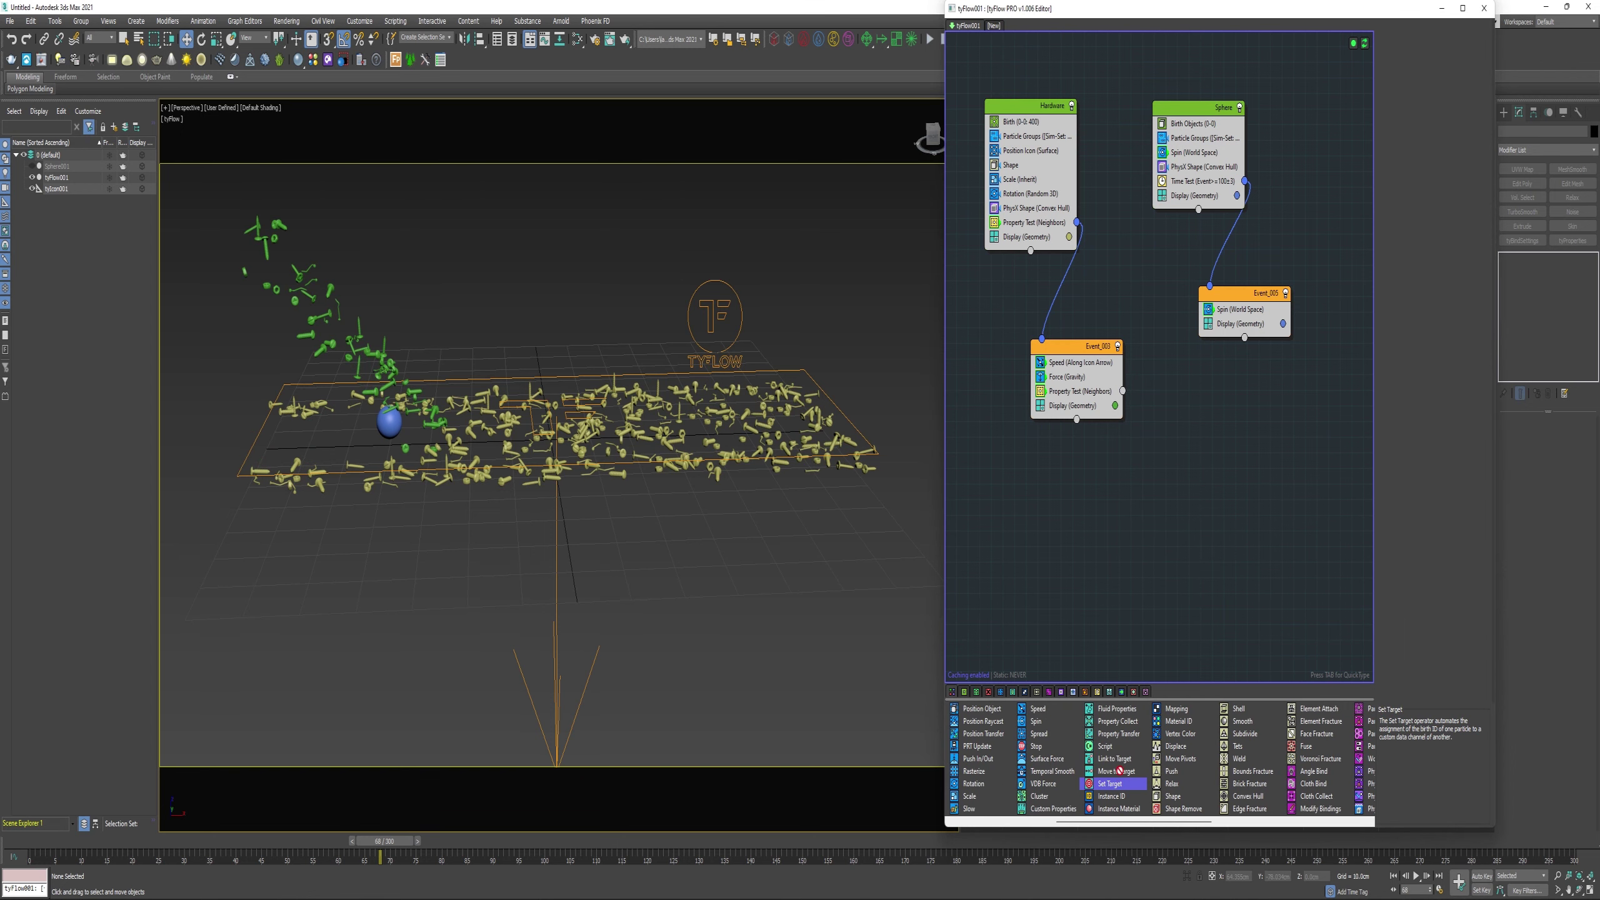
drag(1089, 389, 1072, 362)
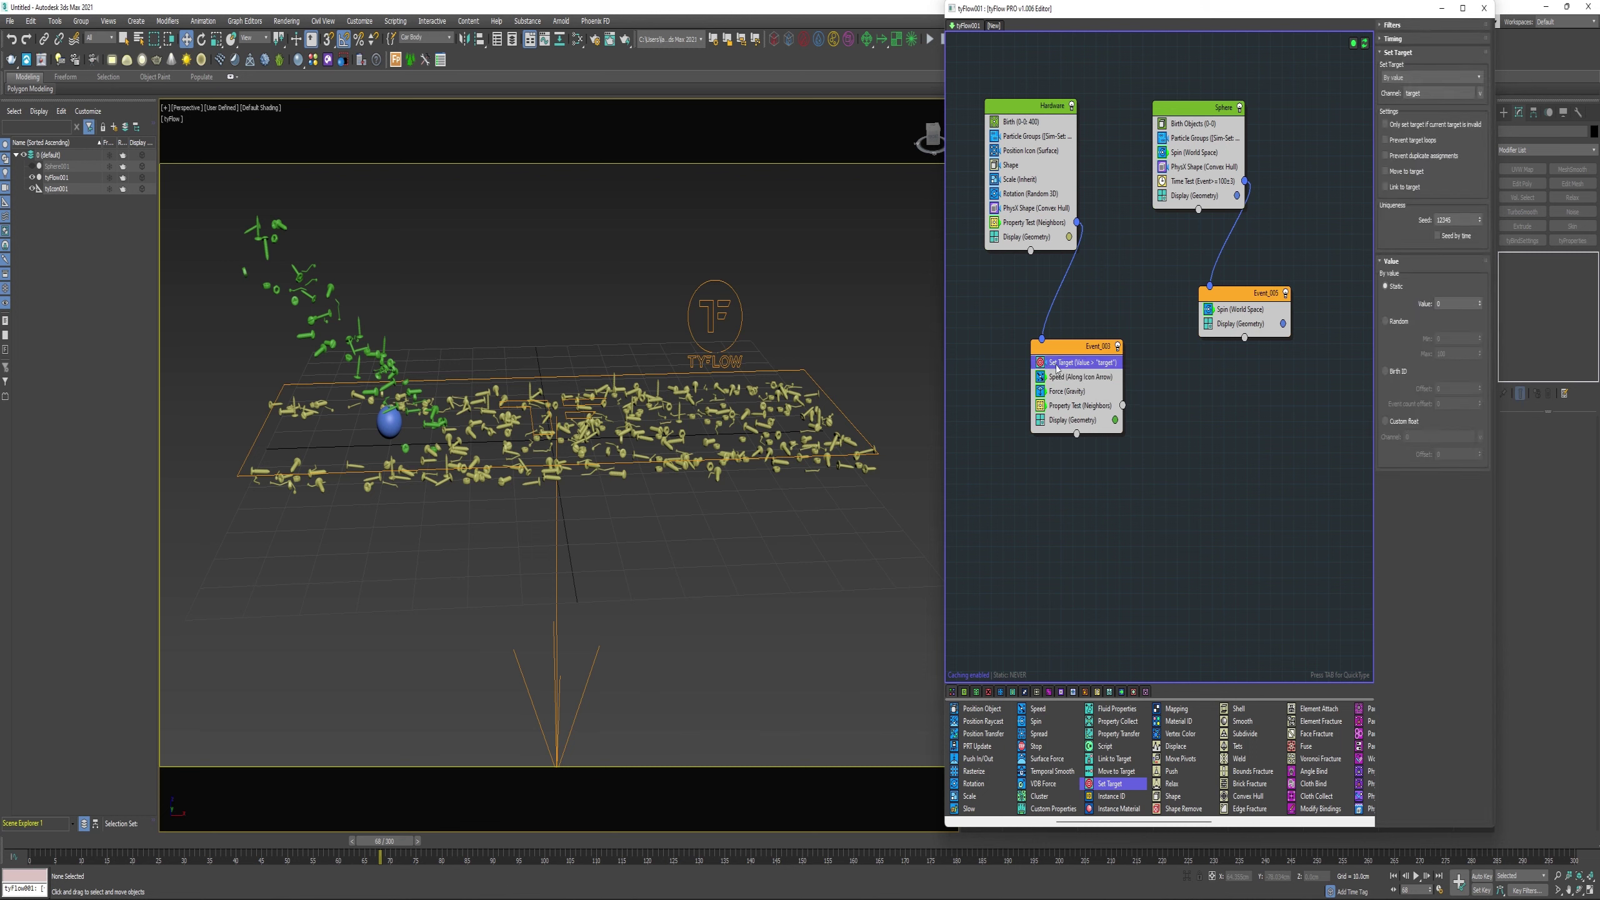
click(1414, 77)
click(1403, 118)
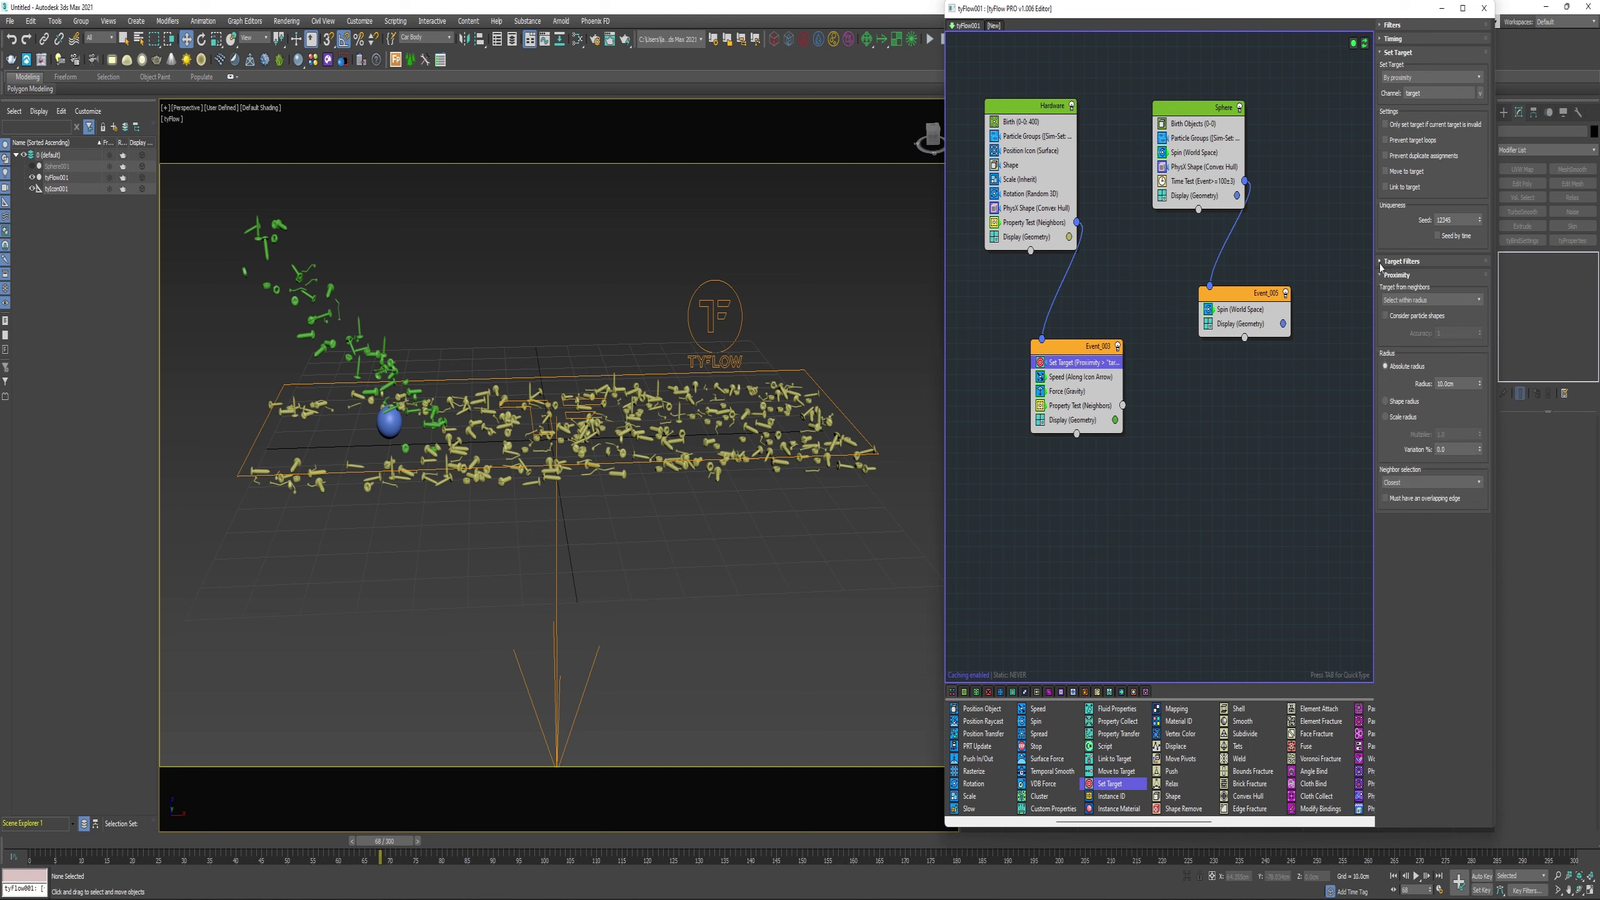
click(1380, 264)
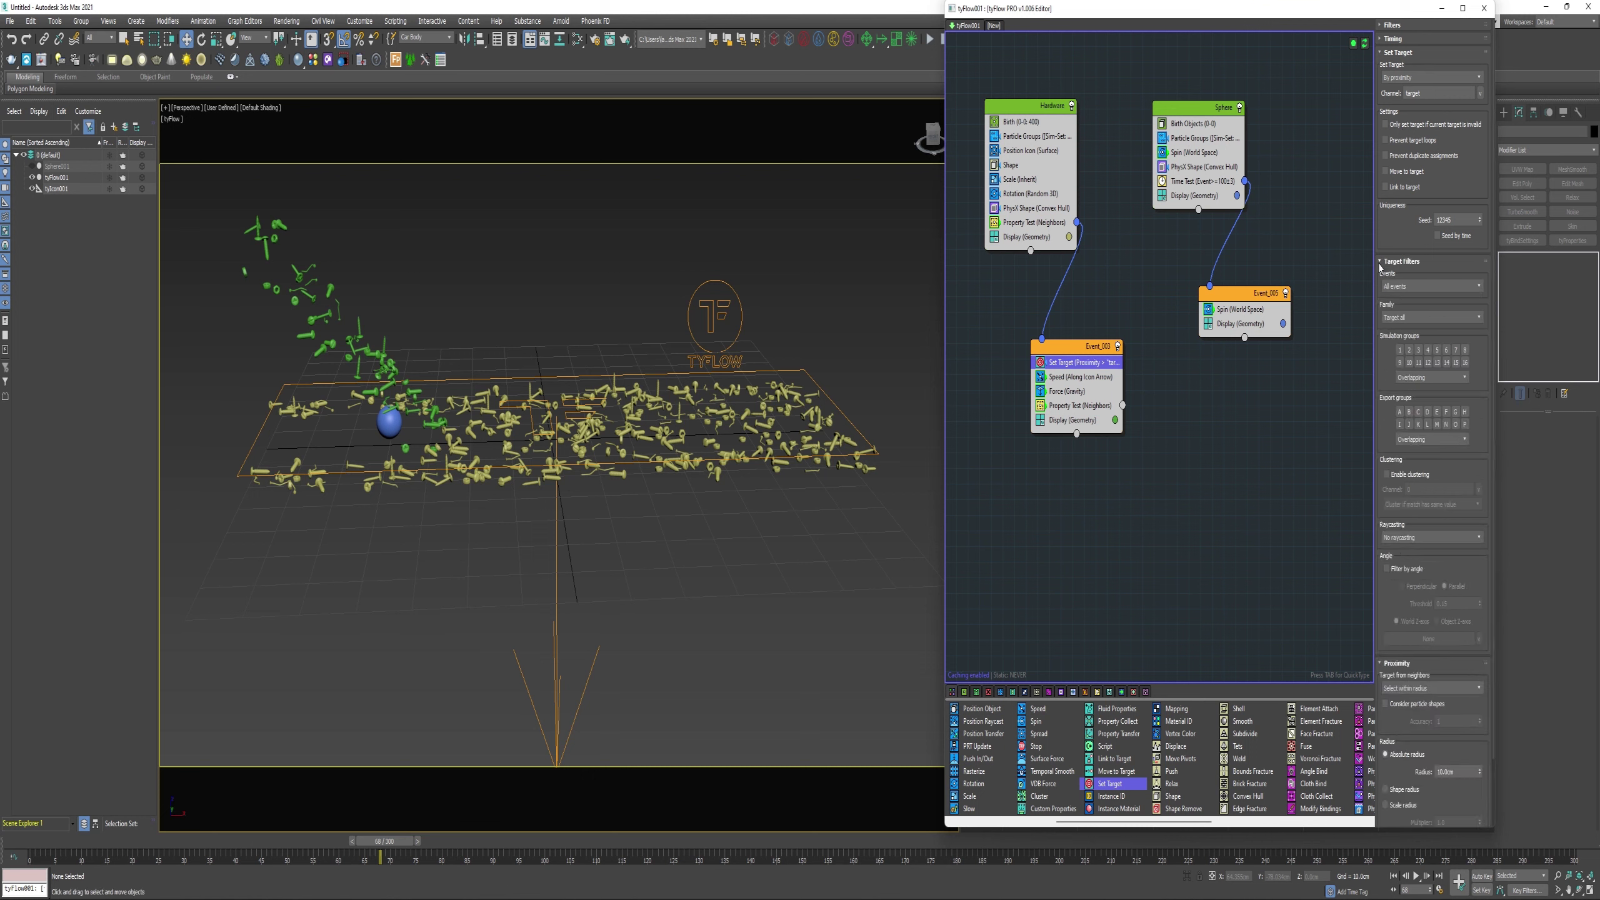
click(1399, 350)
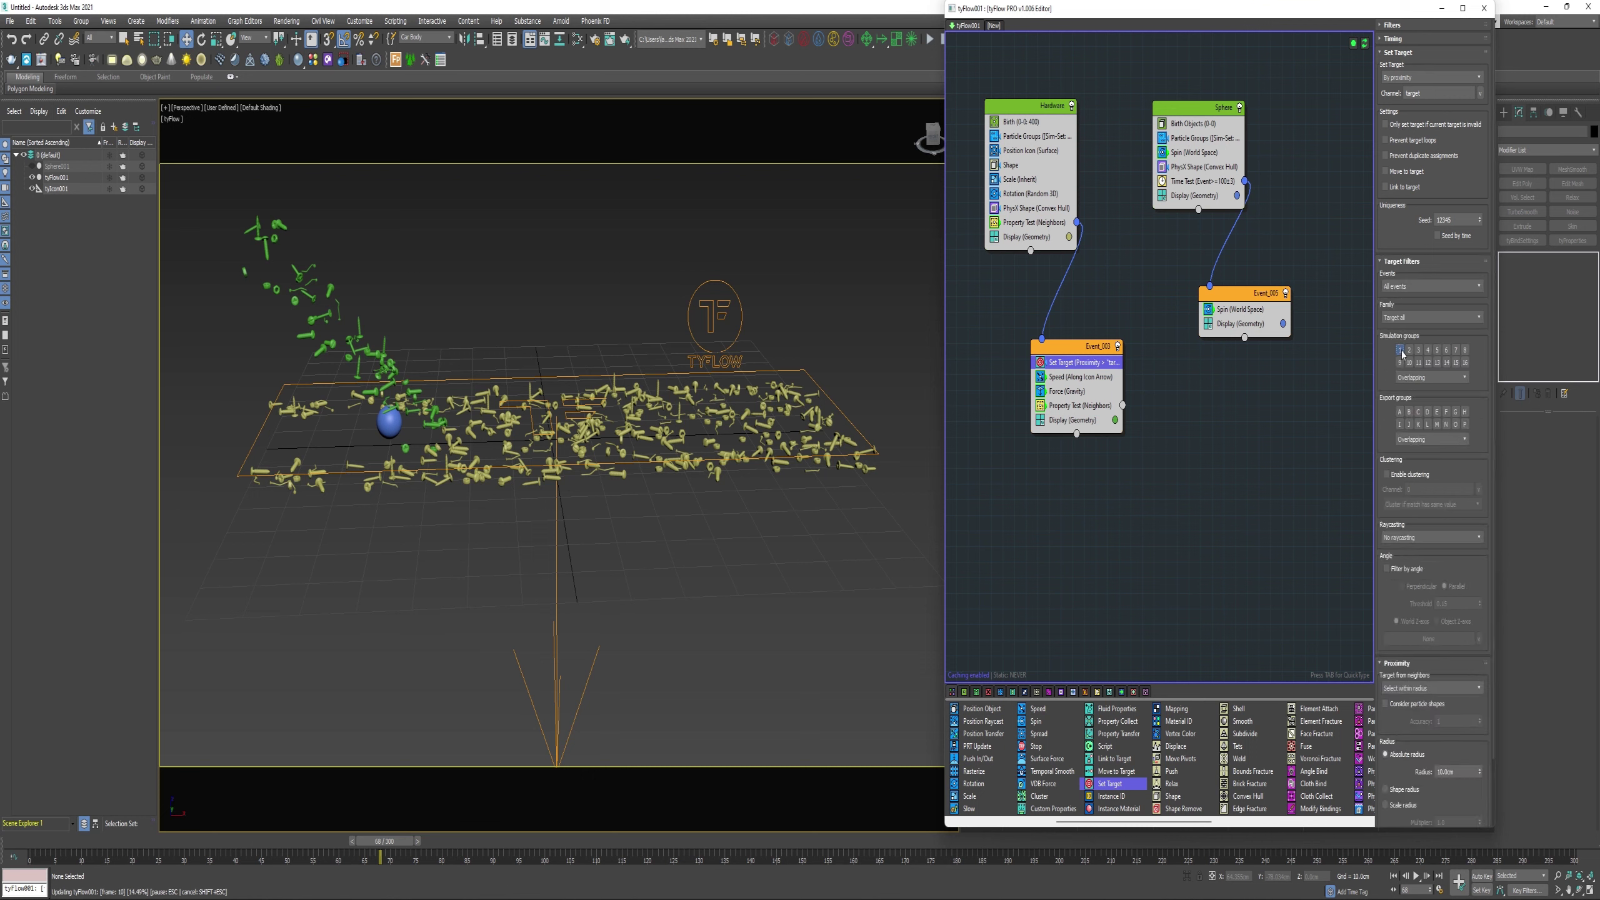
click(1404, 688)
click(1394, 701)
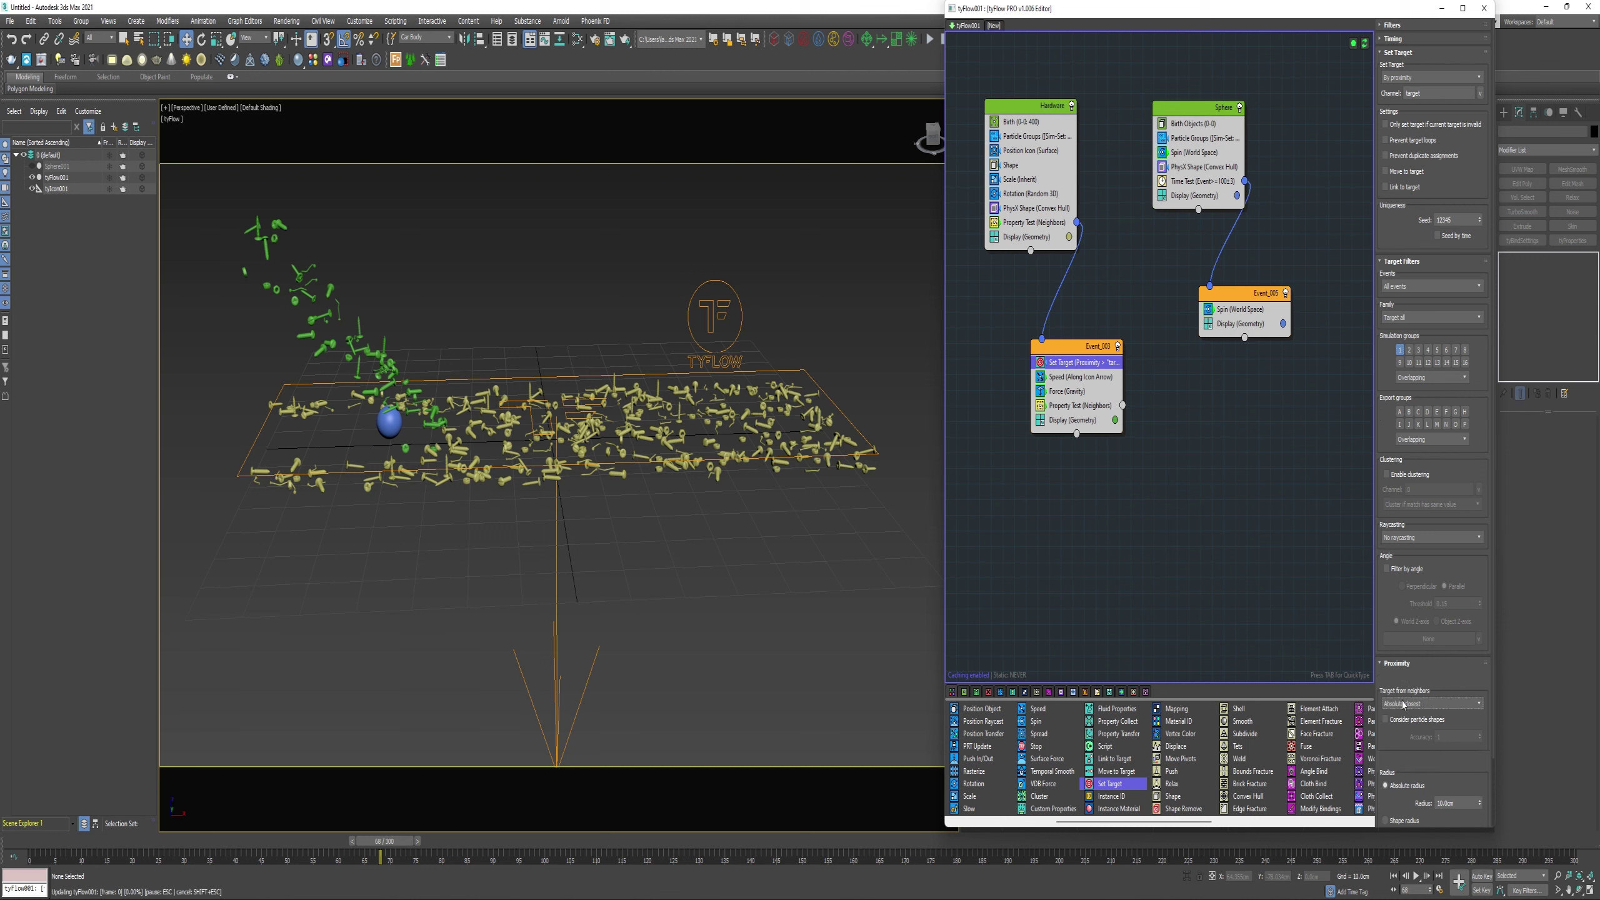
Enable a Speed filter on Target distance under 15 using the 'target' channel, then preview frame 129
click(1061, 378)
click(1390, 25)
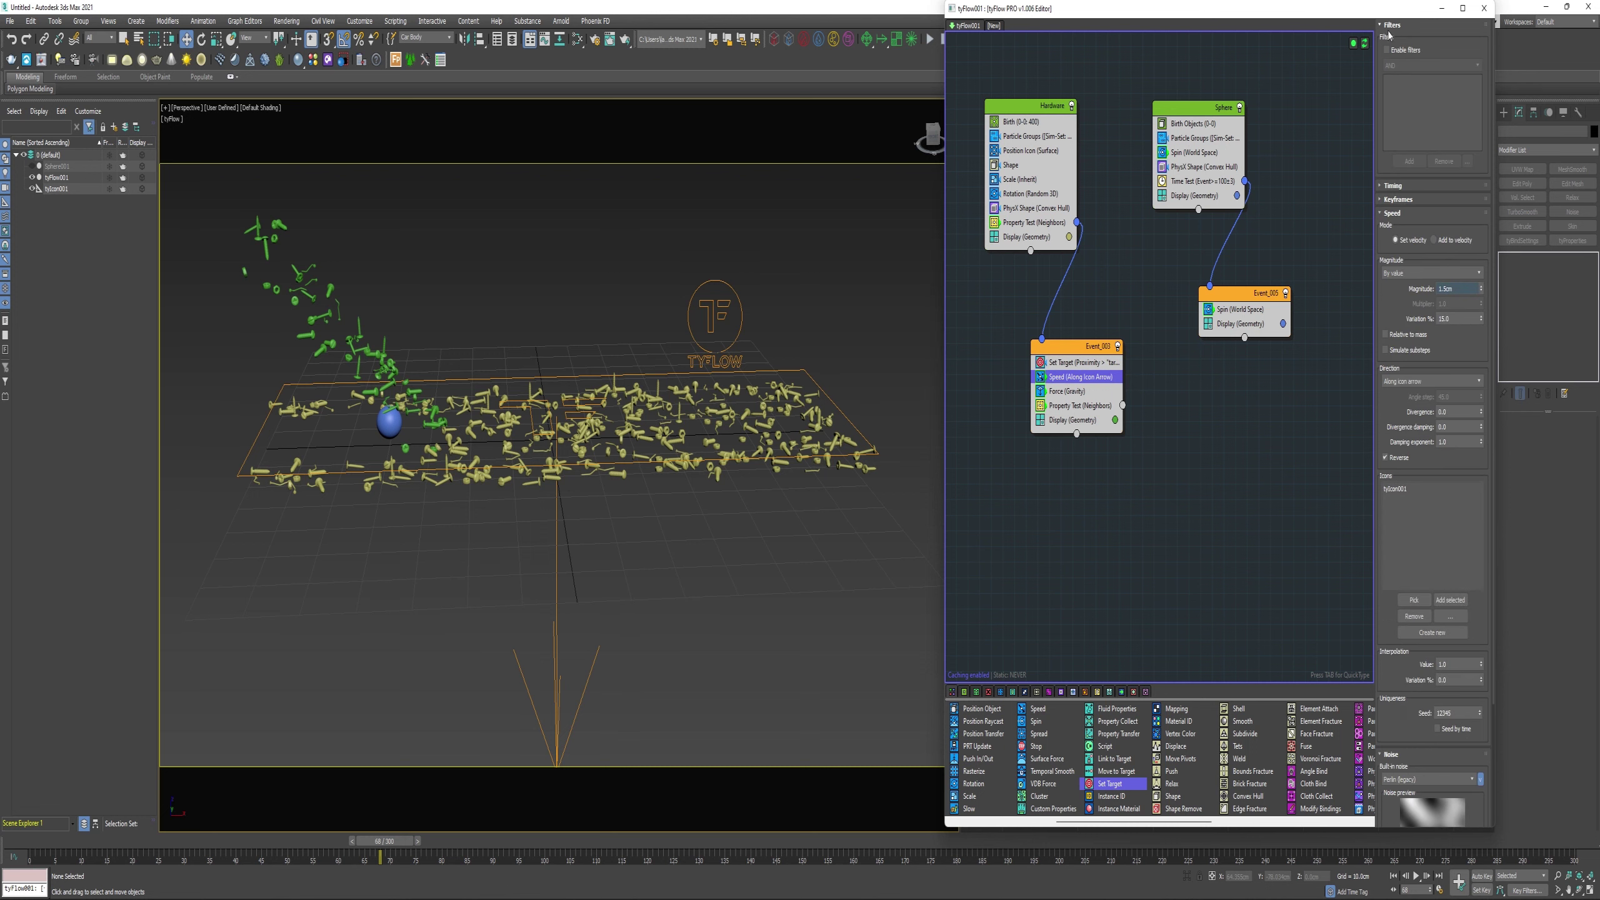
click(1385, 50)
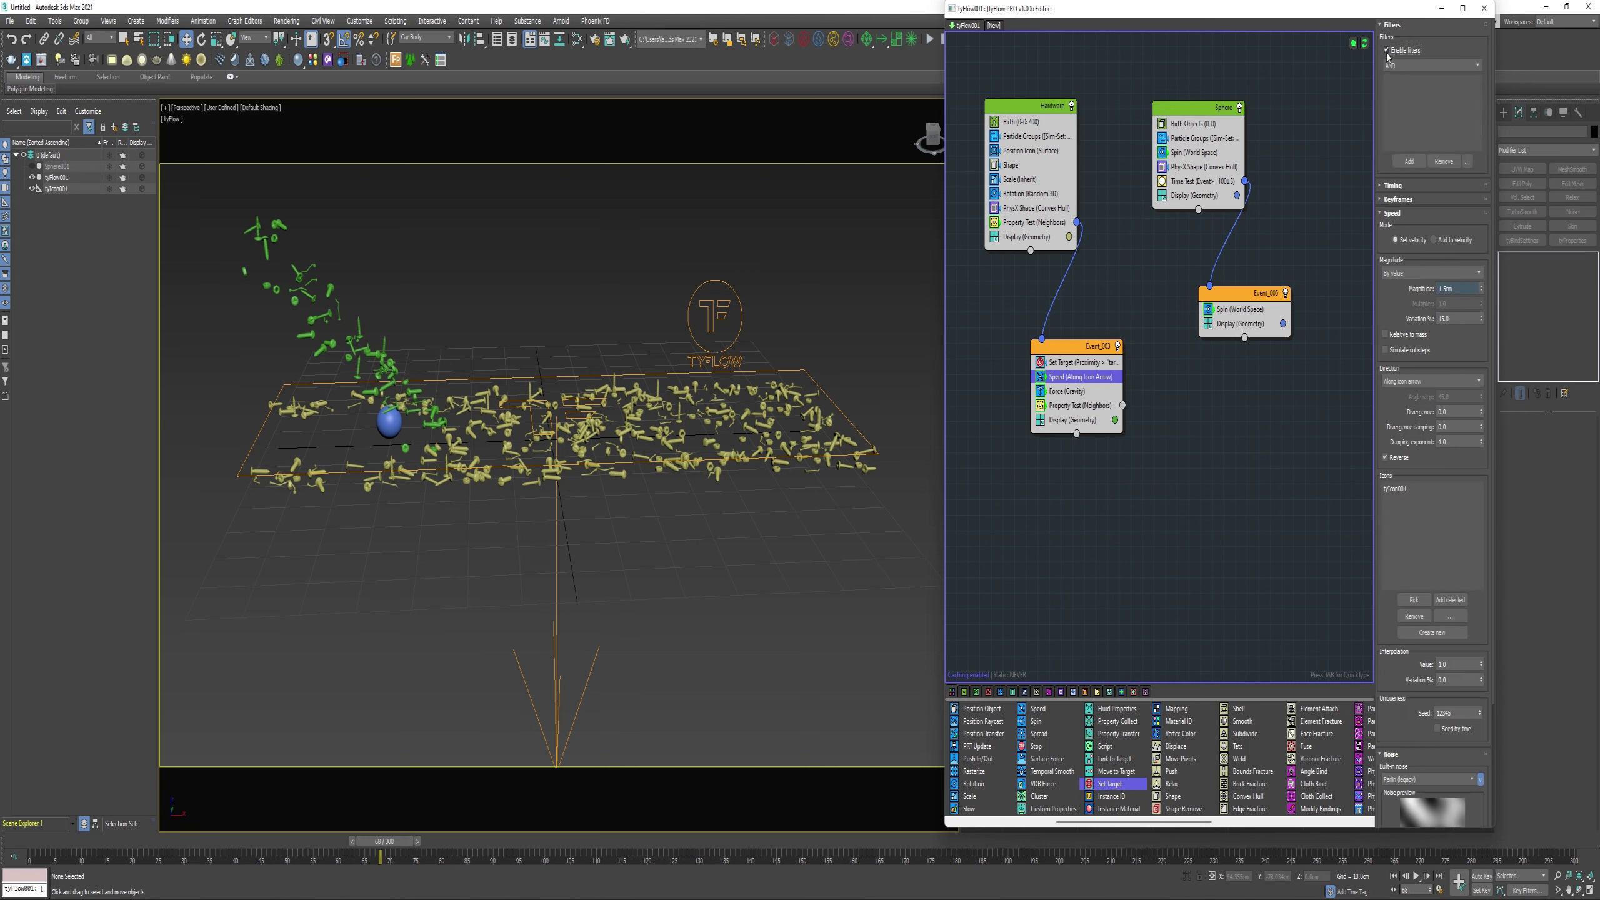
click(1408, 162)
click(1411, 219)
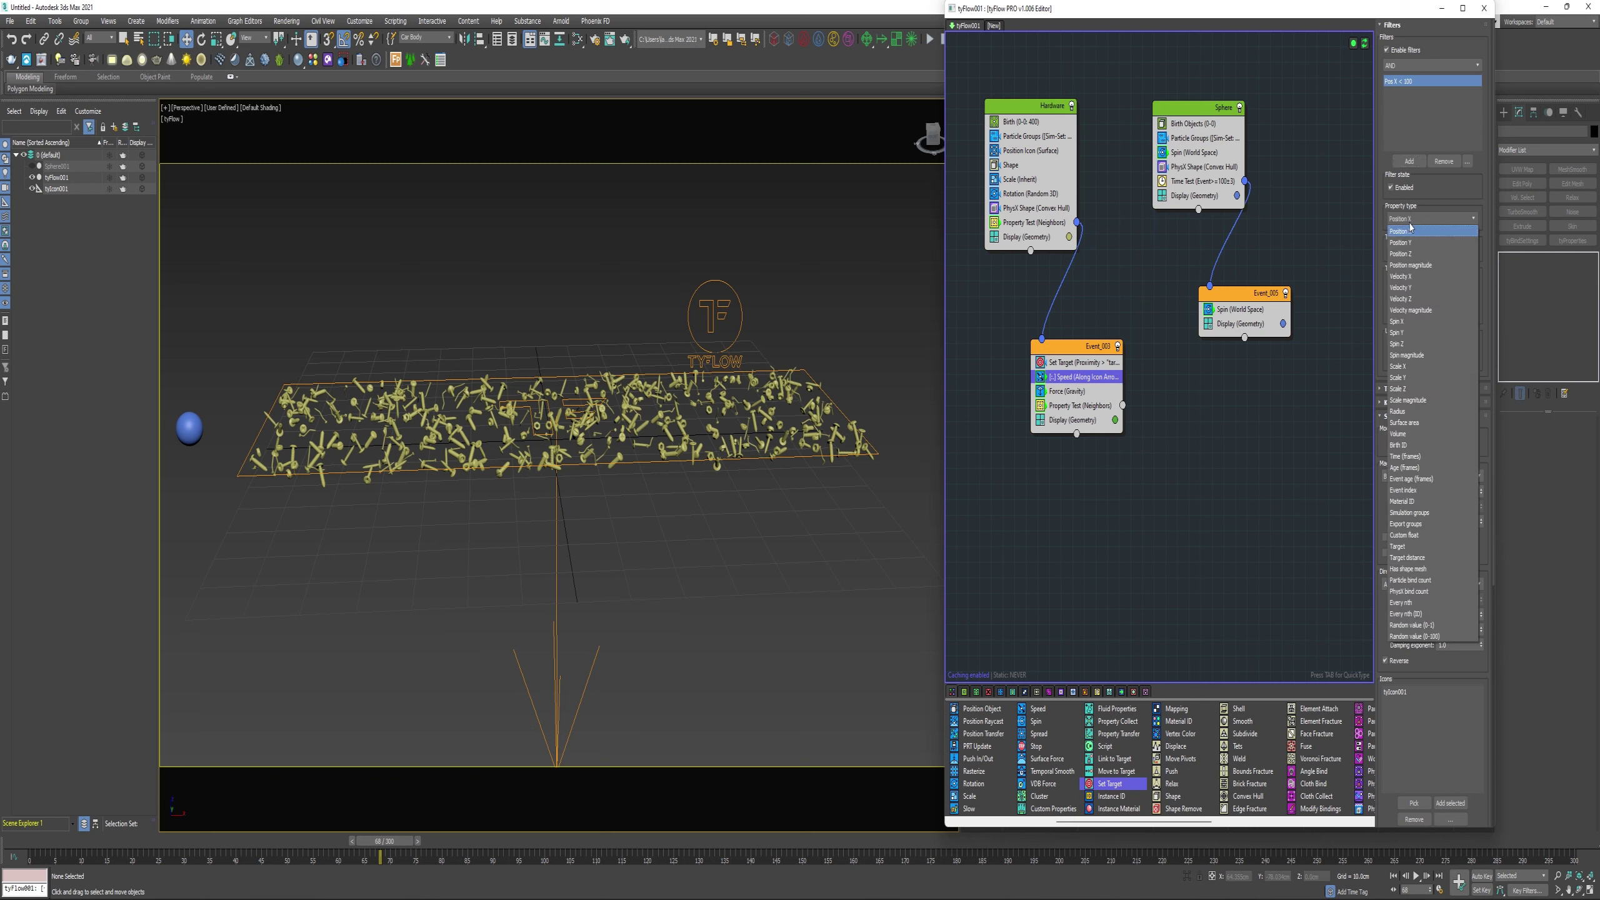
click(1409, 558)
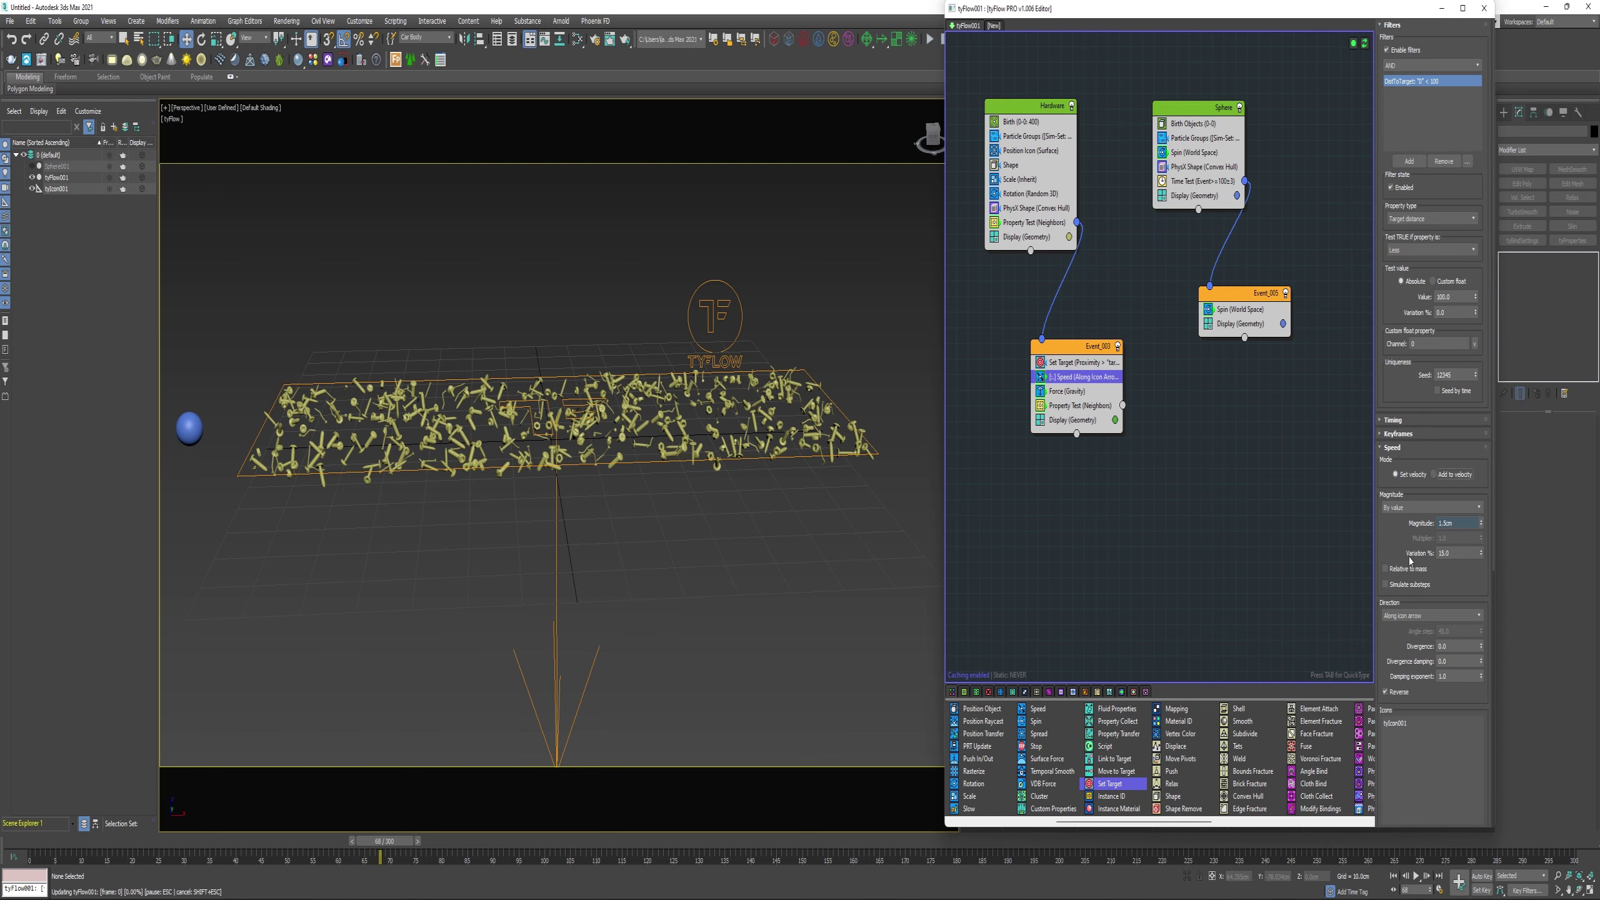
double_click(1456, 296)
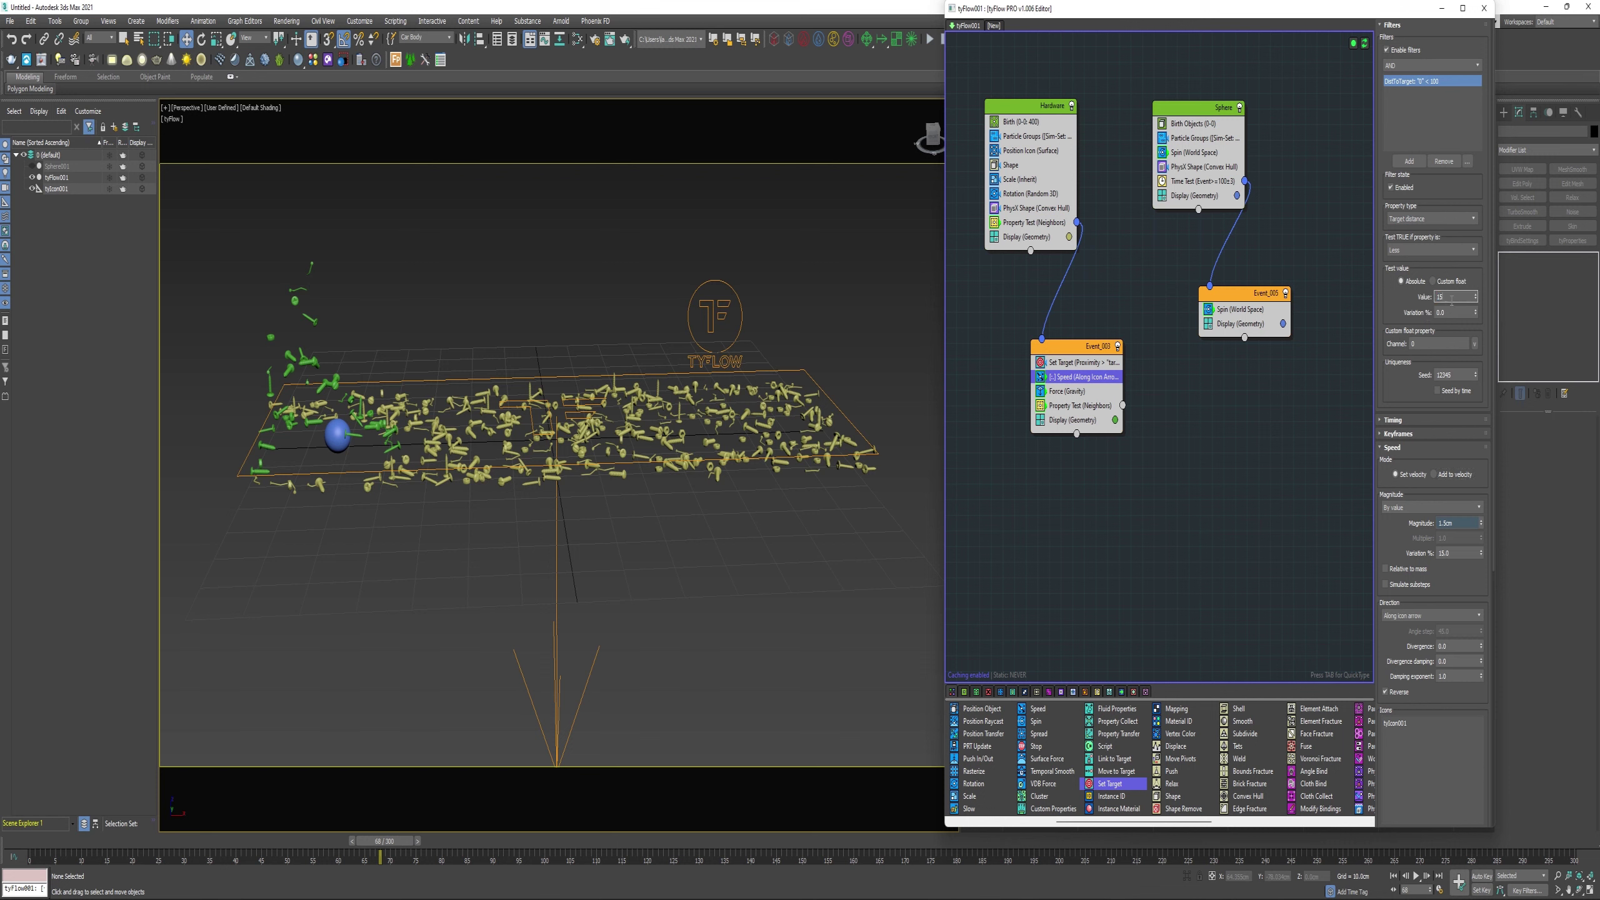
text(15)
key(Return)
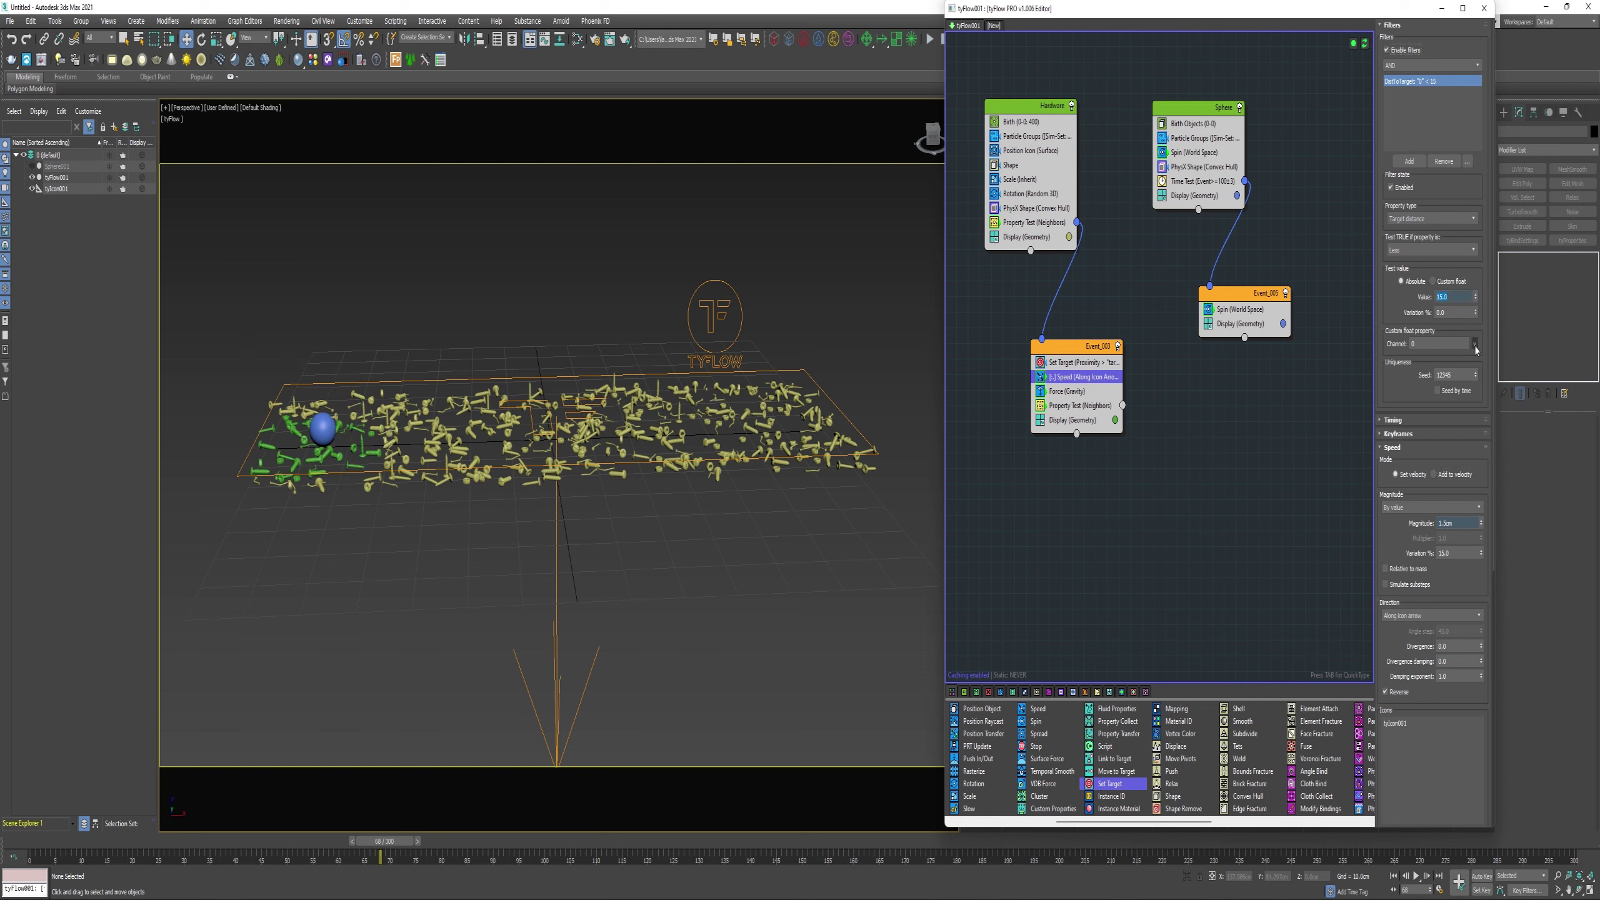
click(1474, 343)
click(1494, 368)
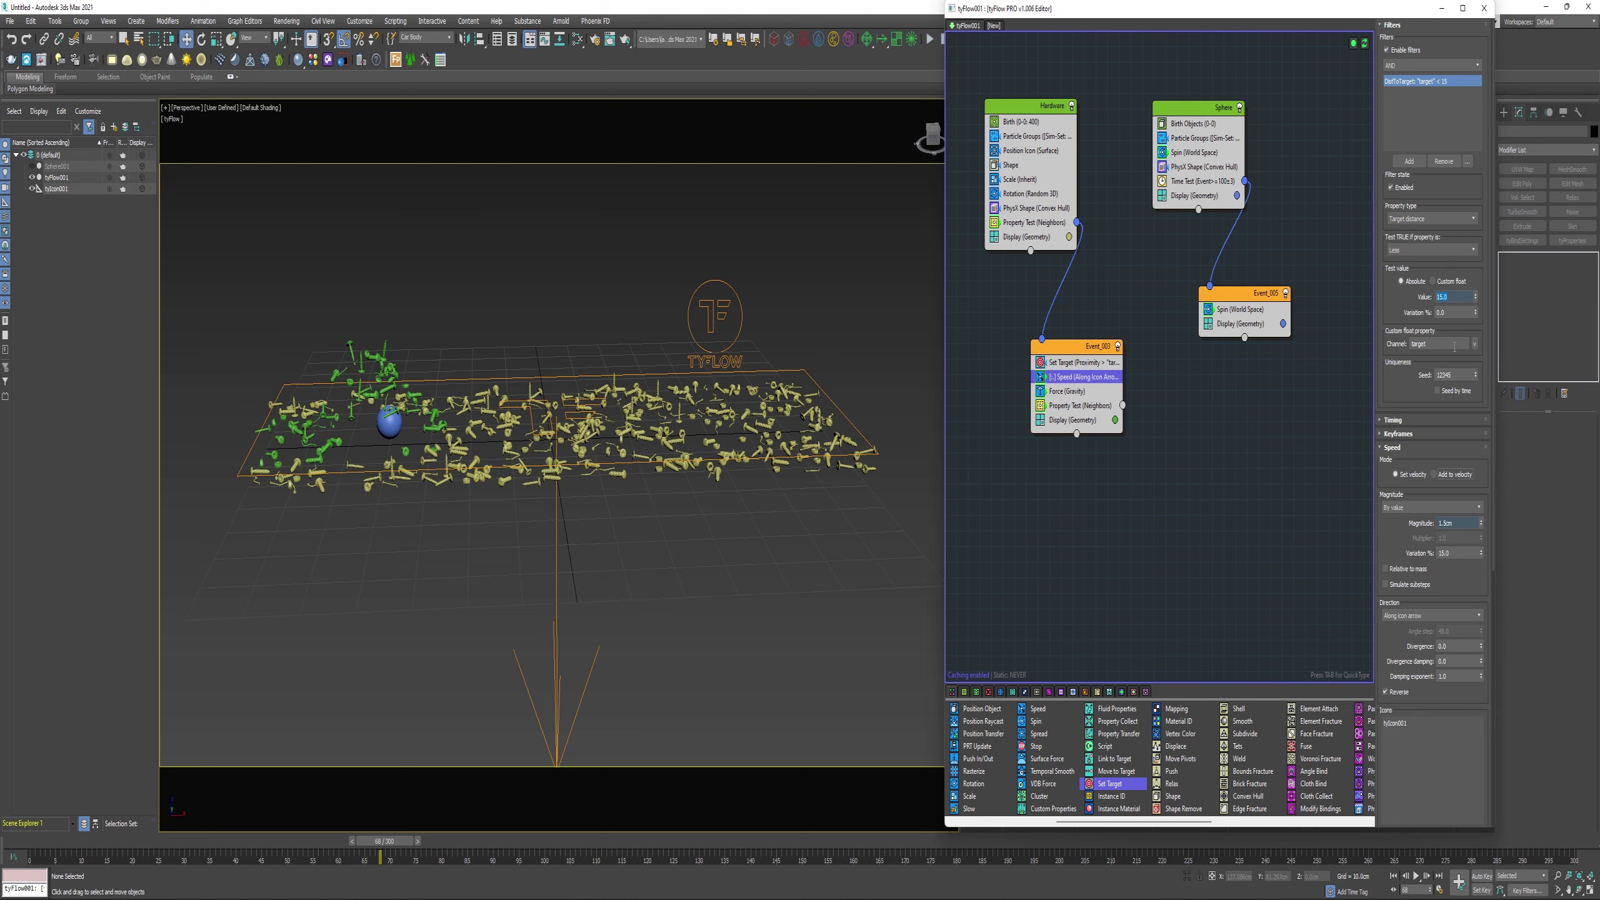
drag(385, 820, 57, 649)
Disable the neighbor Property Test, scrub to frame 135, and review Set Target, Speed and gravity settings
click(1045, 406)
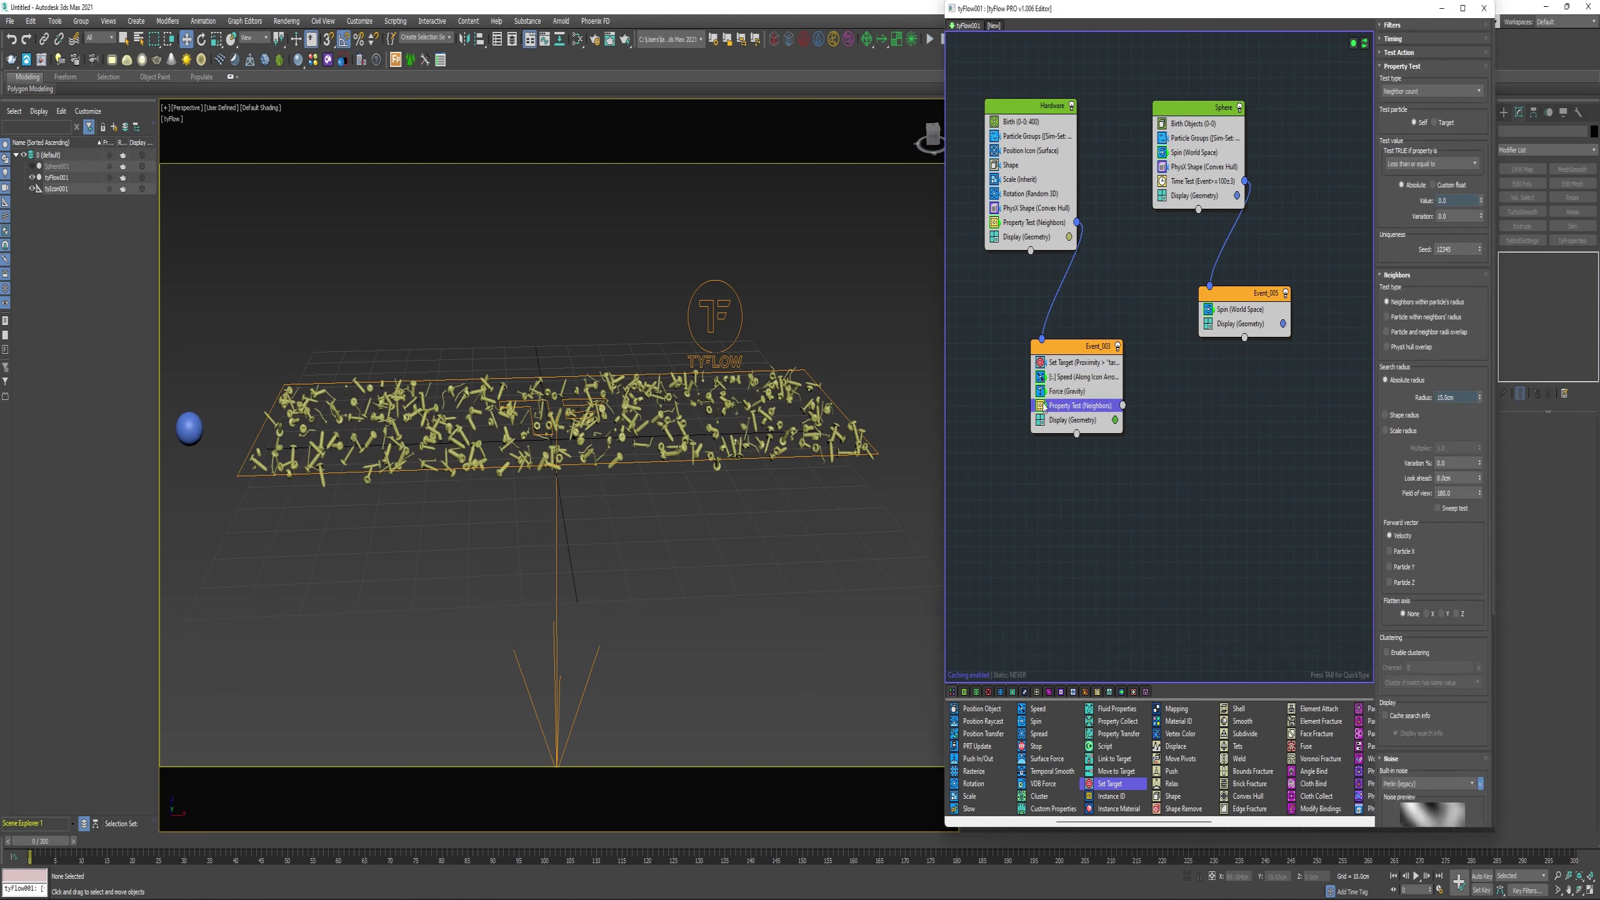
drag(39, 840, 1119, 832)
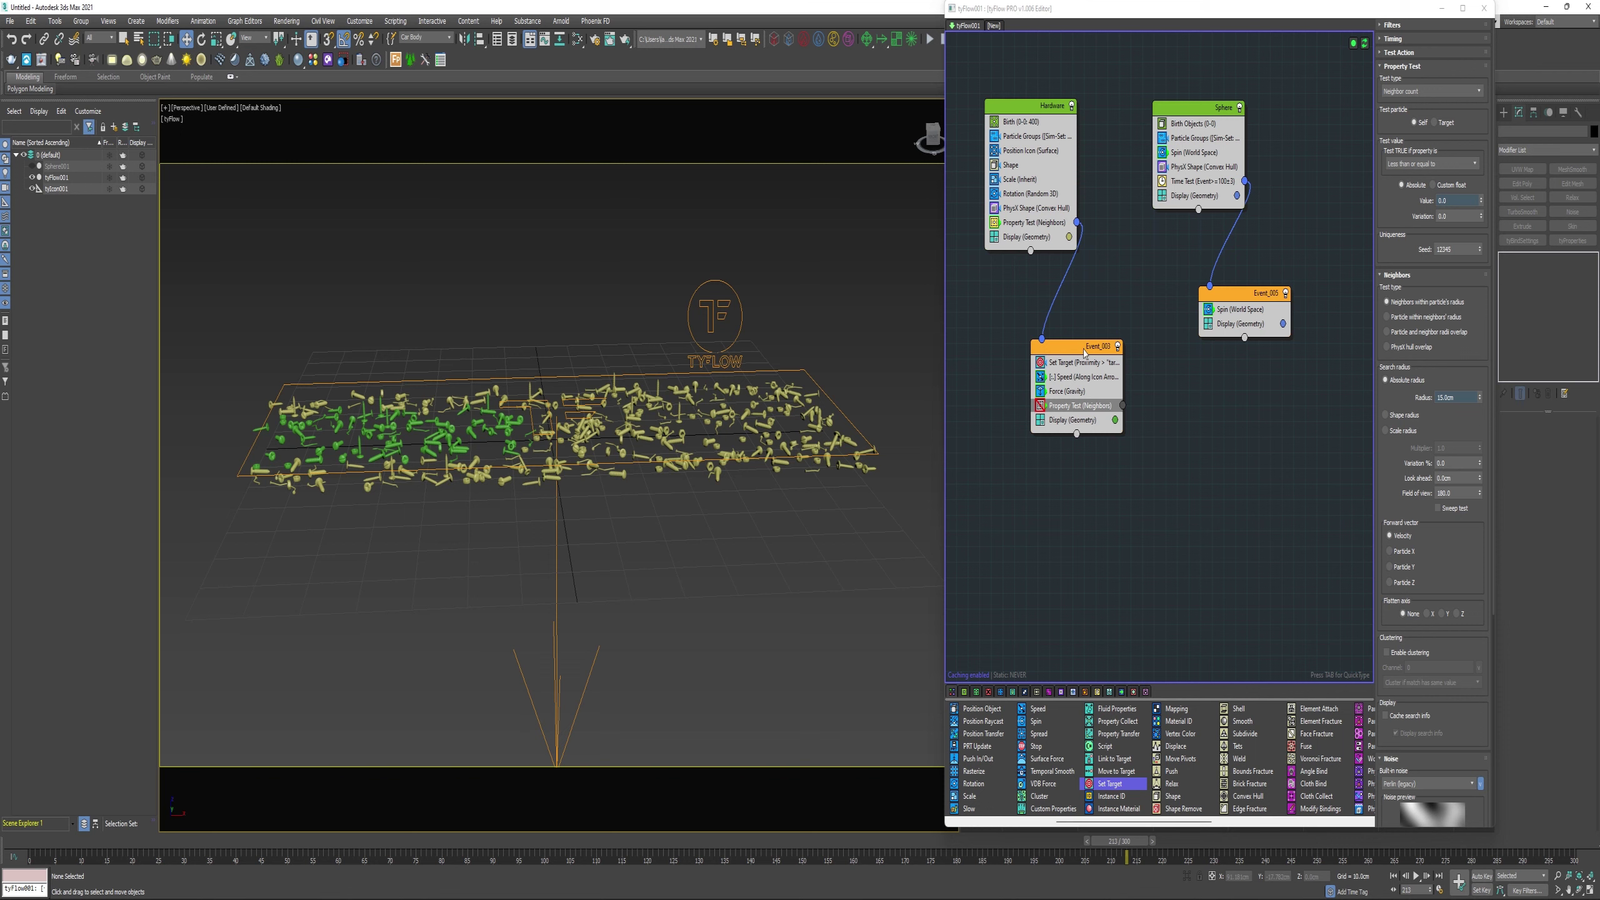
click(1077, 363)
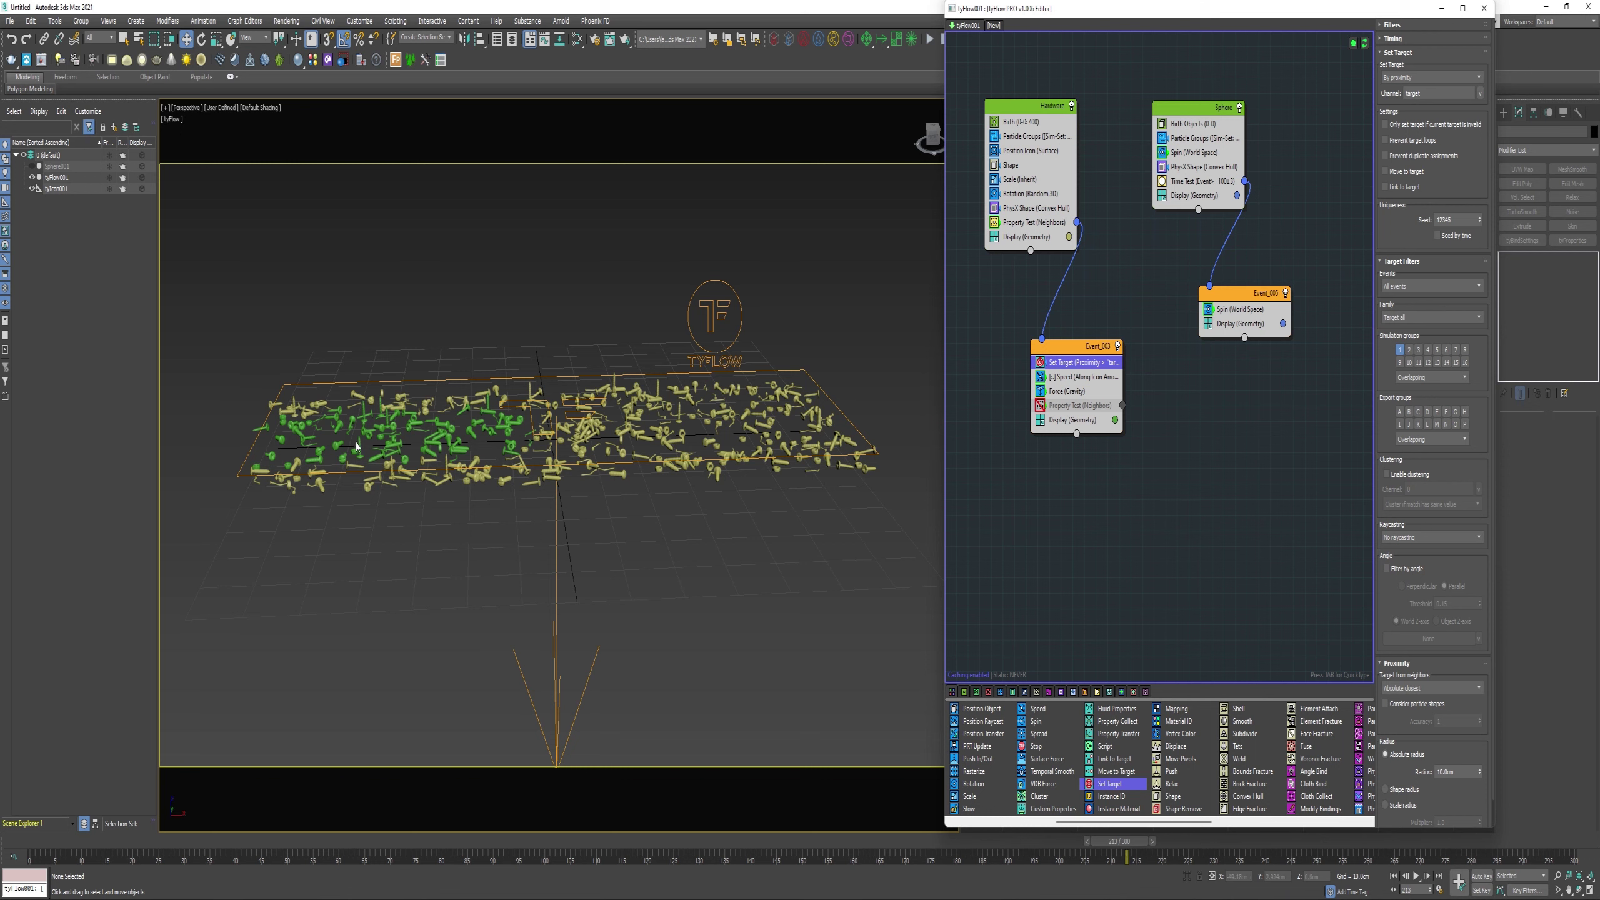
click(1070, 378)
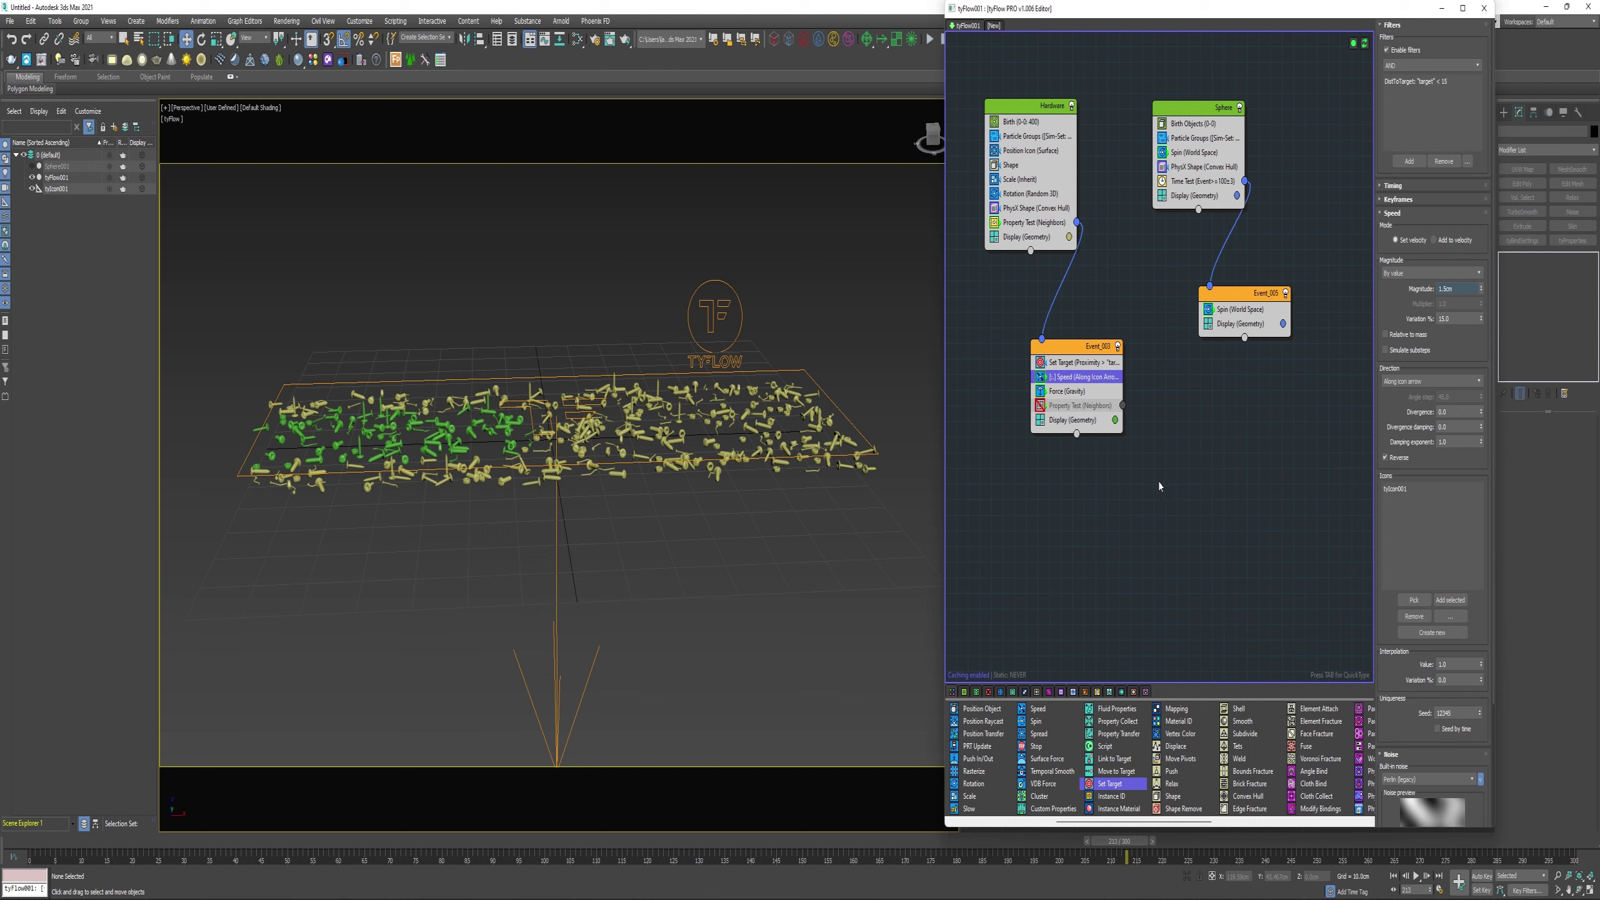
click(1070, 392)
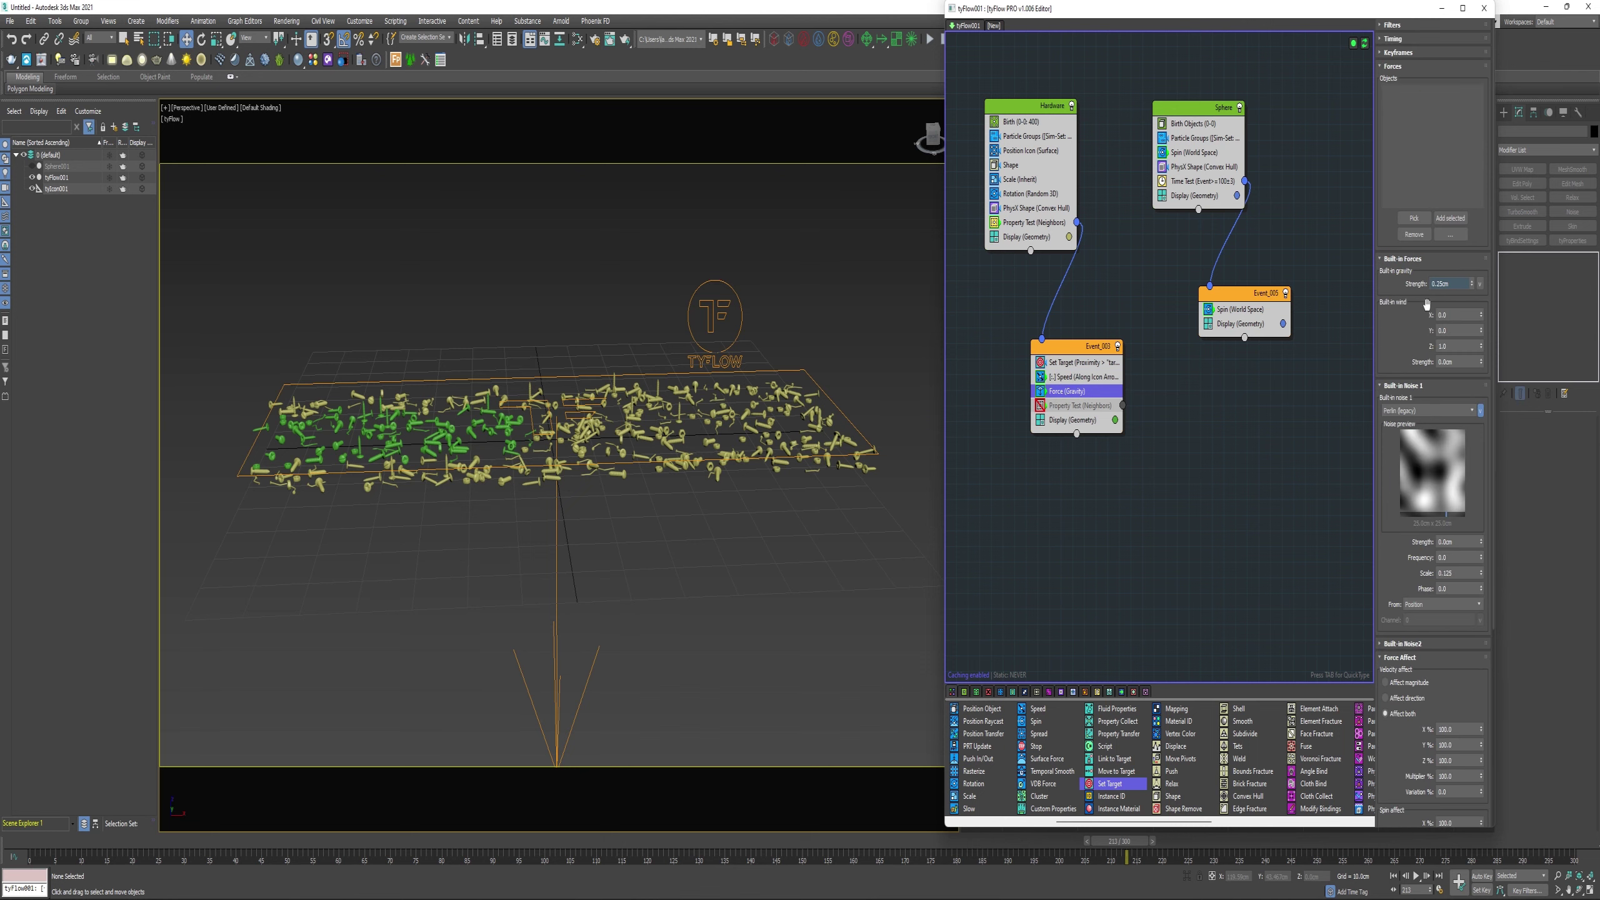